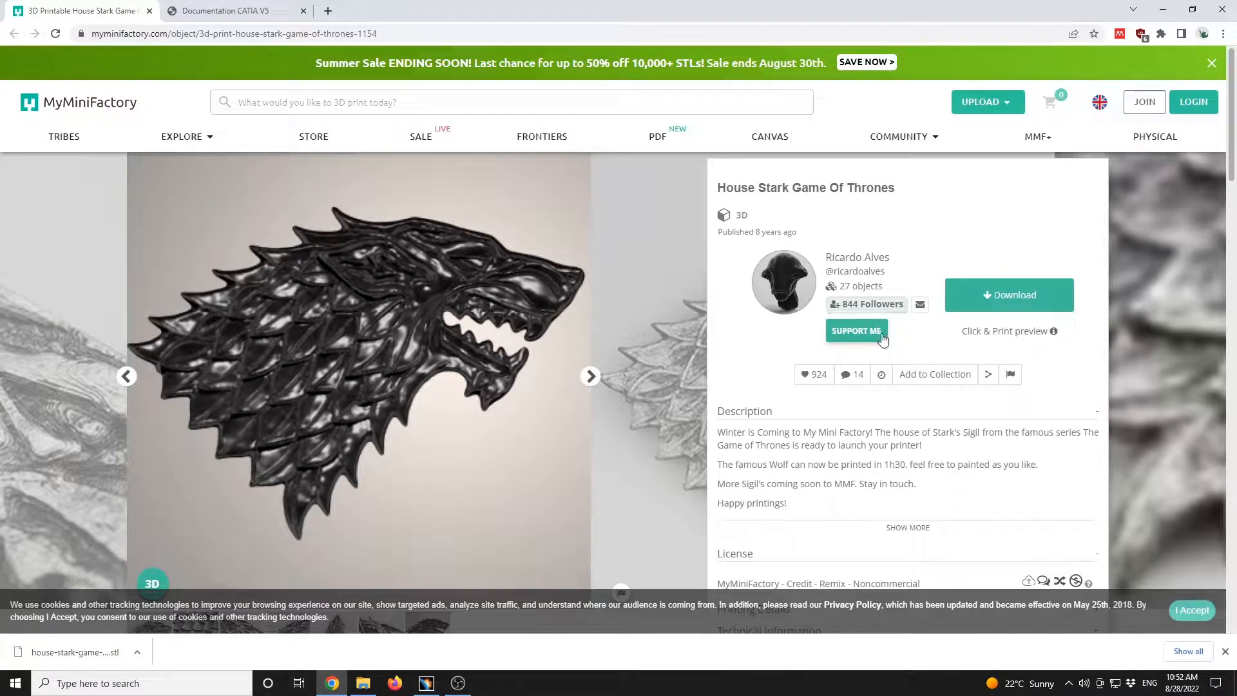
Step: Highlight the web address of the House Stark model page and switch to the open CATIA V5 part
click(204, 34)
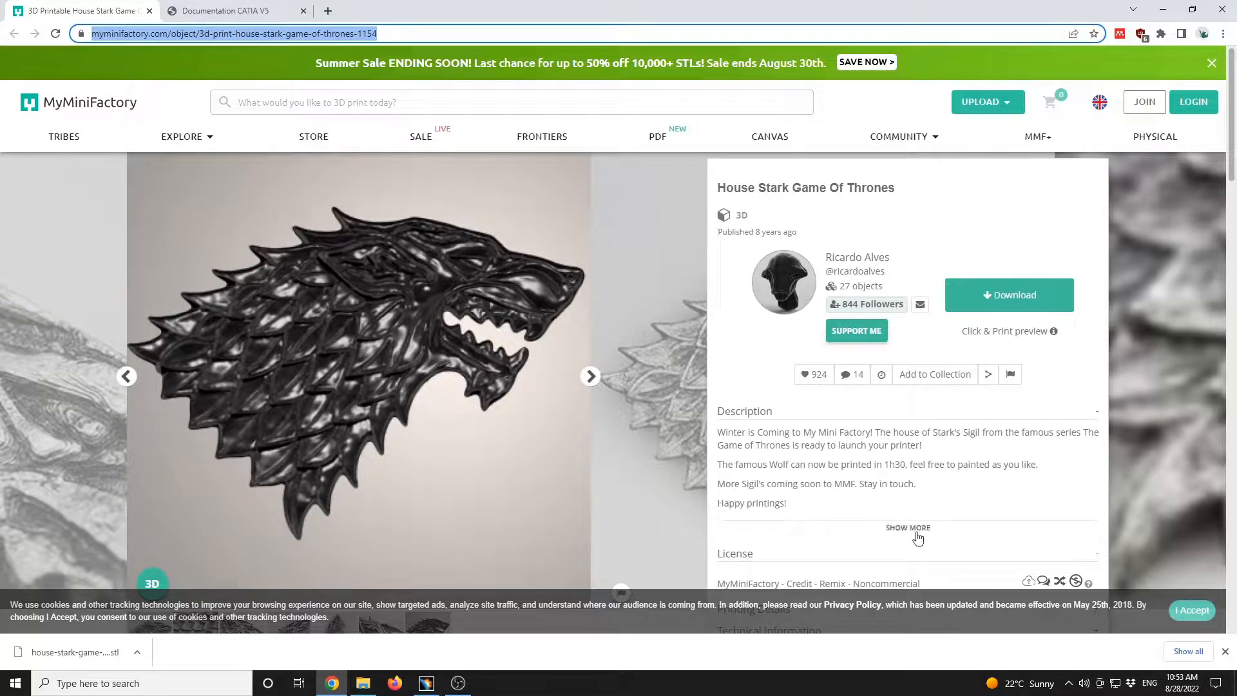
mouse_move(427, 683)
click(438, 634)
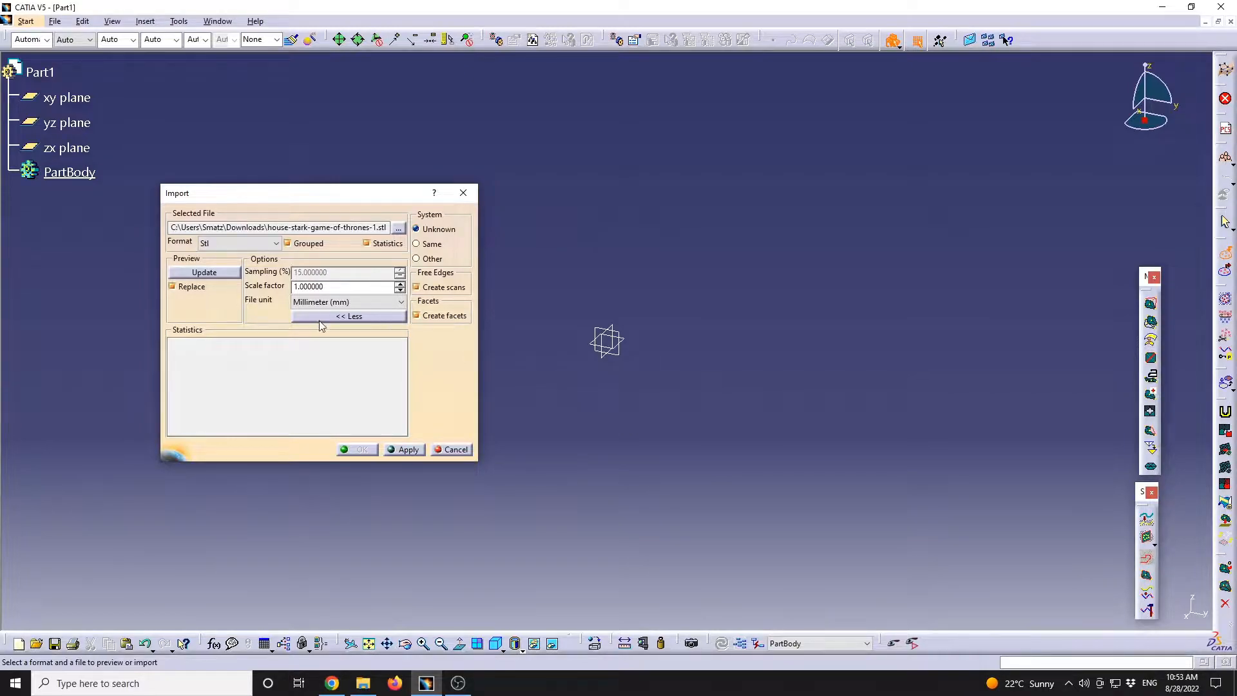
Step: Set the import sampling to 100% under the ASCII free format, then return the file format to Stl
click(262, 245)
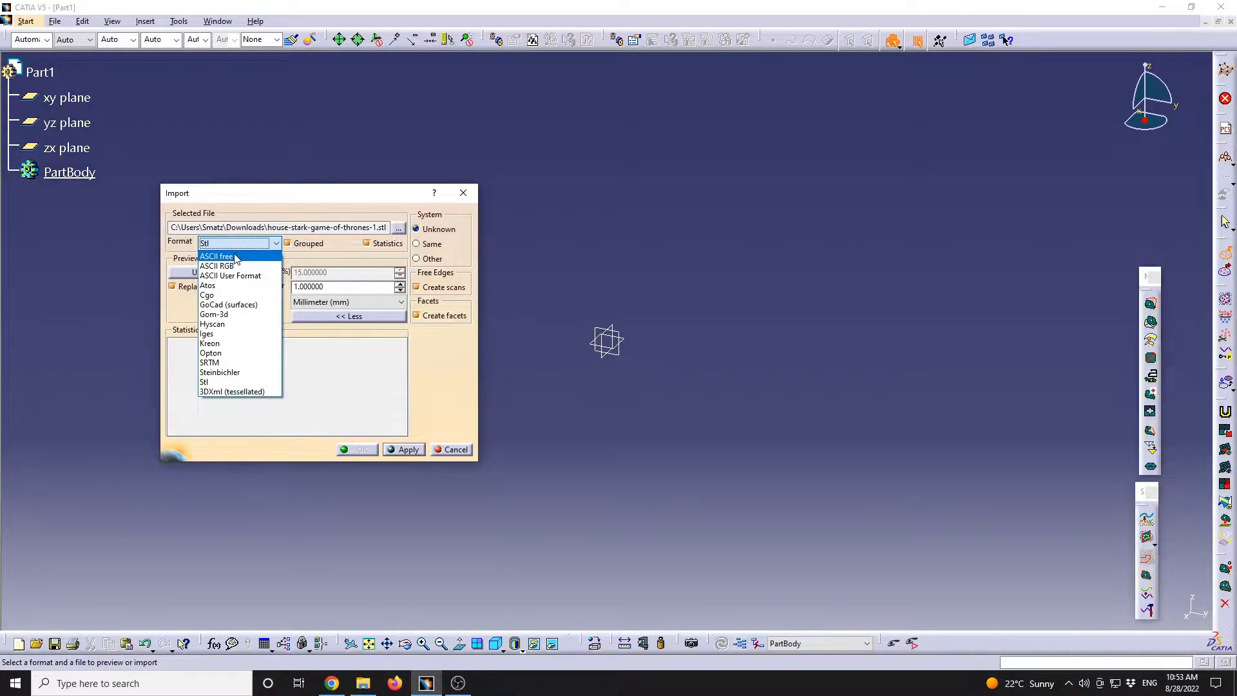
click(235, 258)
click(335, 273)
text(1000)
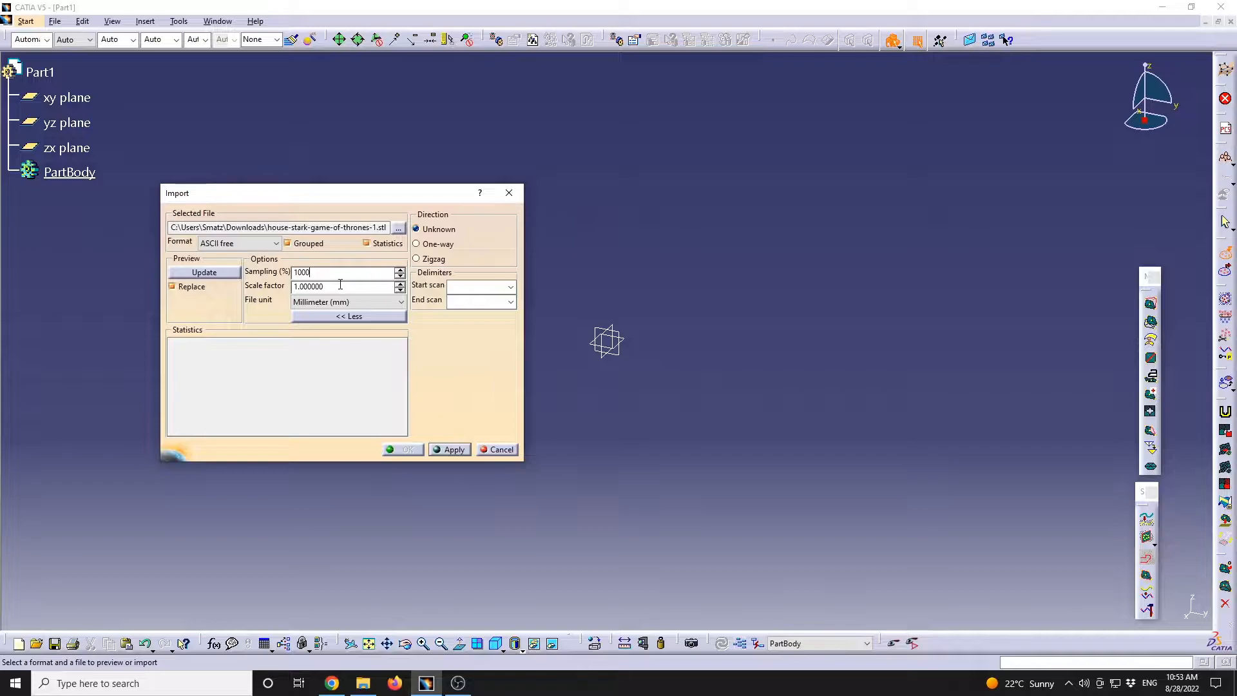
click(332, 272)
text(1)
click(275, 243)
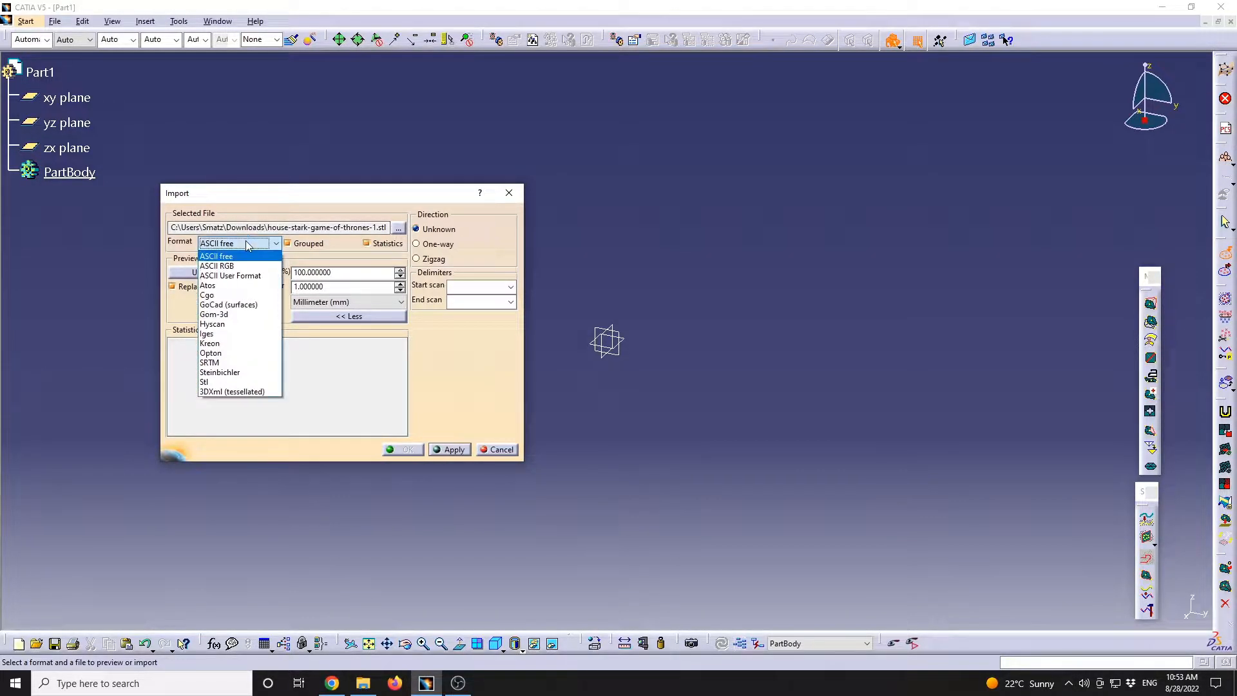
click(208, 383)
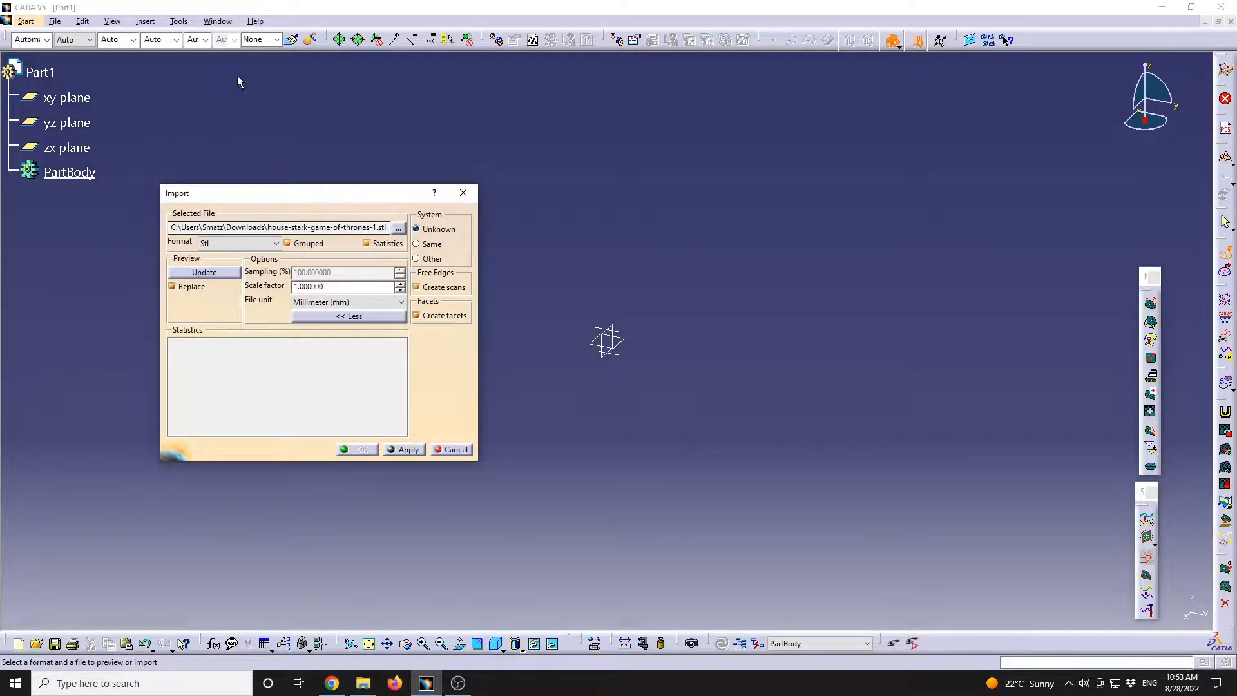
Step: Import house-stark-game-of-thrones-1.stl in millimetres at scale factor 1, with Create scans and Create facets enabled
click(325, 320)
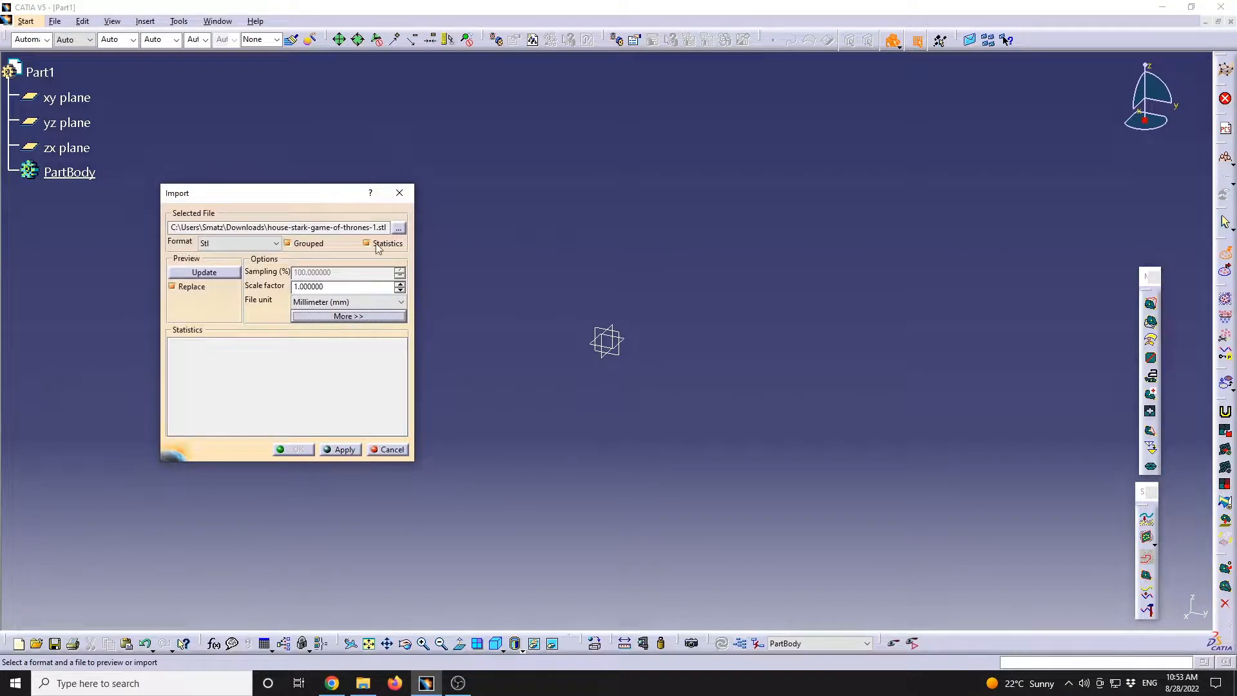
drag(346, 198, 391, 220)
click(396, 338)
click(395, 338)
click(395, 337)
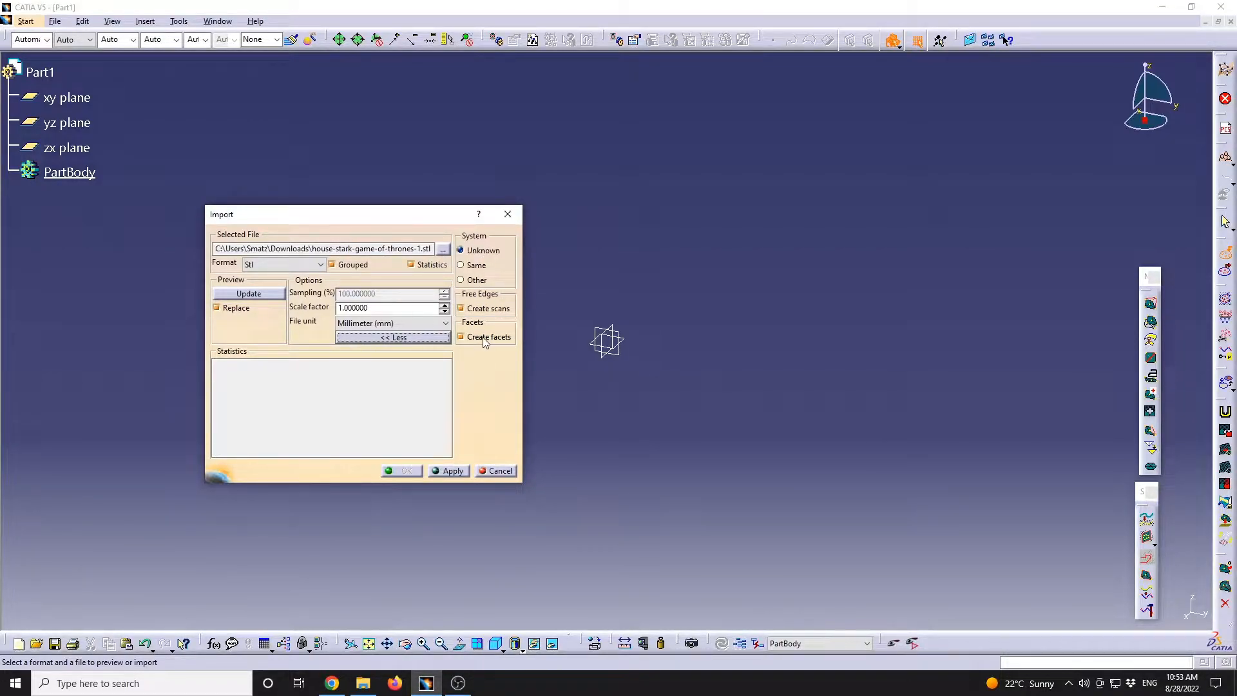
drag(388, 217, 266, 208)
click(336, 461)
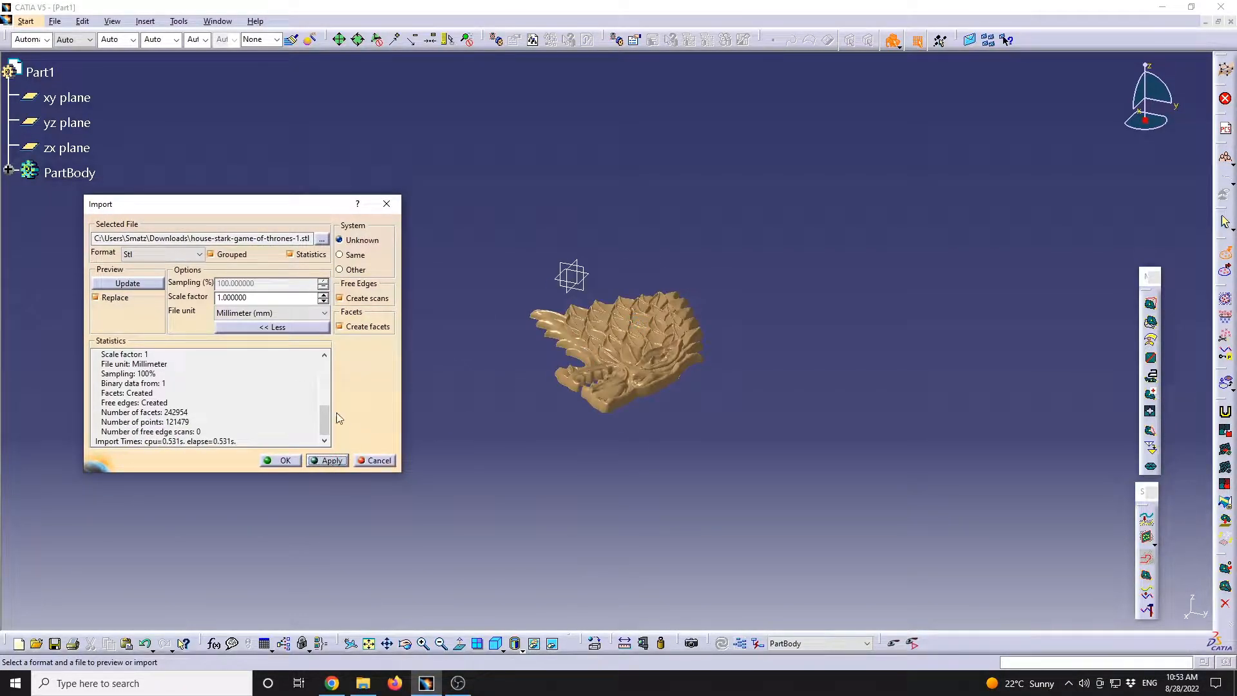
middle_drag(559, 428, 638, 386)
middle_drag(524, 415, 660, 490)
middle_drag(774, 224, 822, 258)
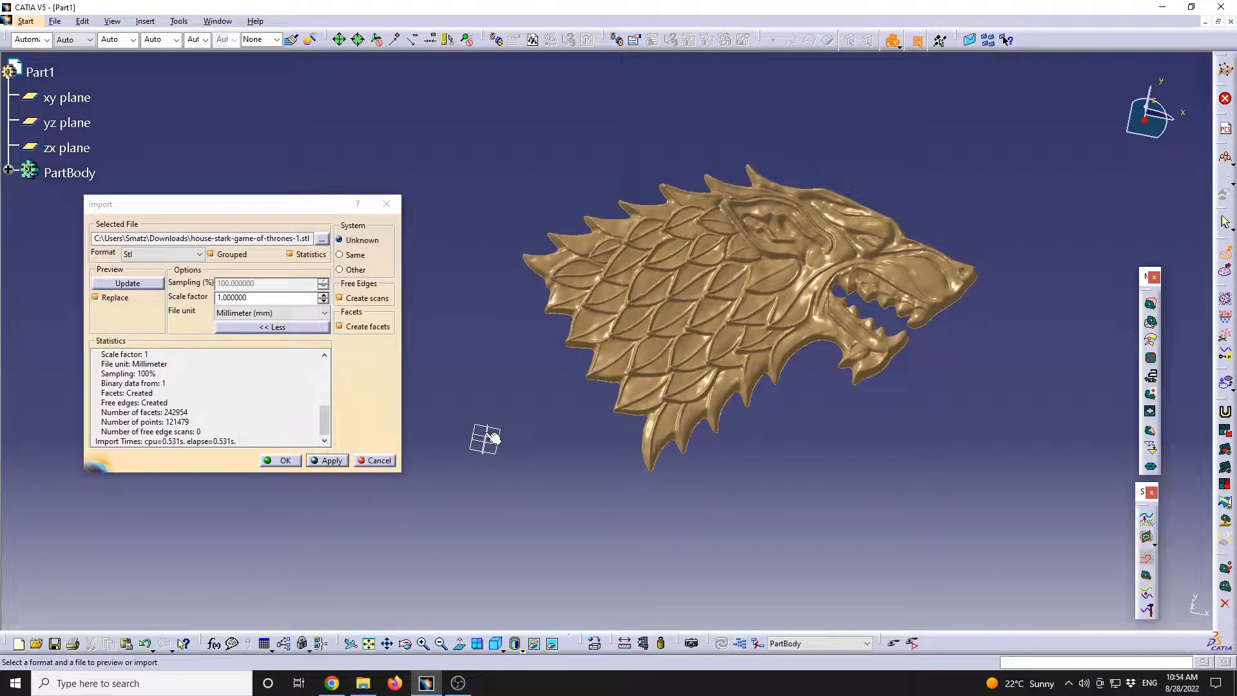
click(288, 464)
middle_drag(773, 370, 645, 340)
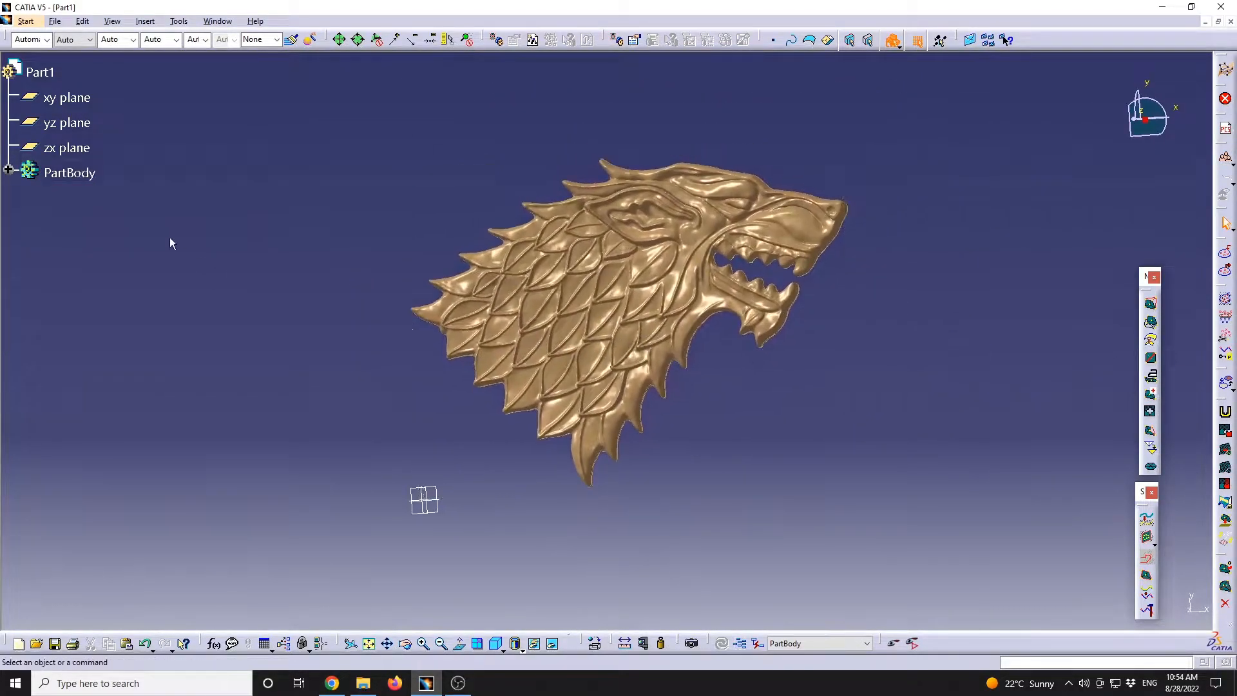
Step: Run the Information analysis on the imported wolf mesh under PartBody and examine its point and triangle counts
click(9, 170)
click(176, 198)
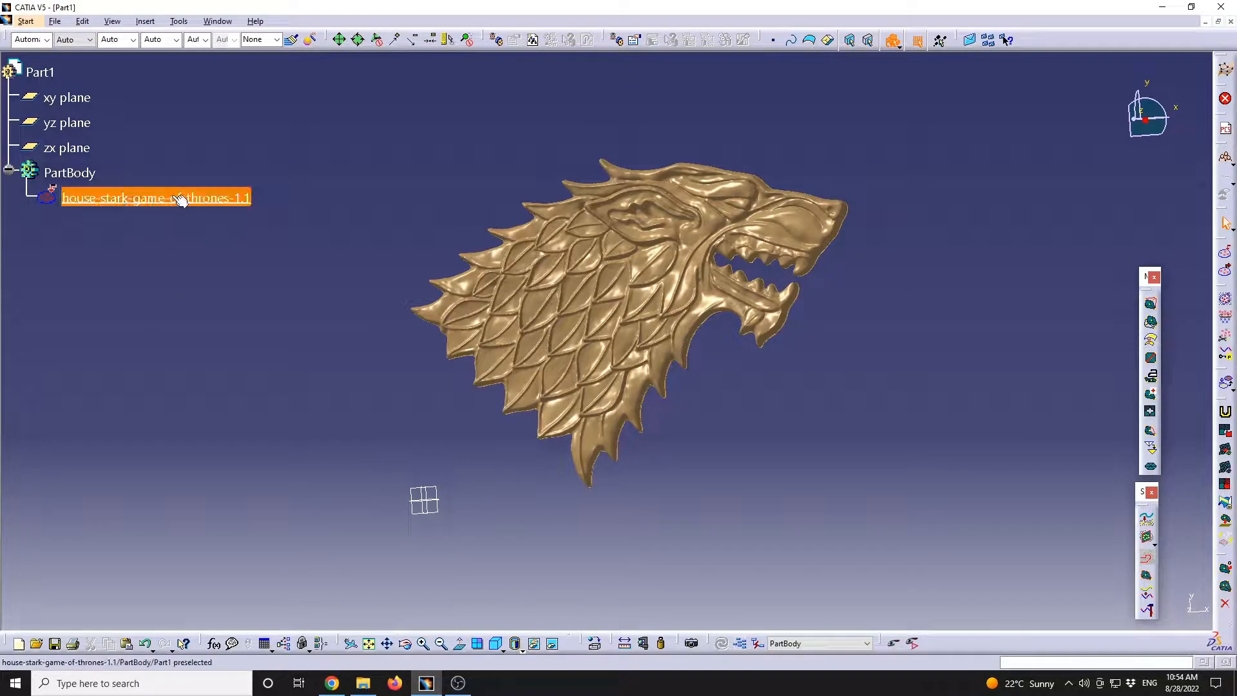
middle_drag(522, 367, 566, 354)
click(145, 23)
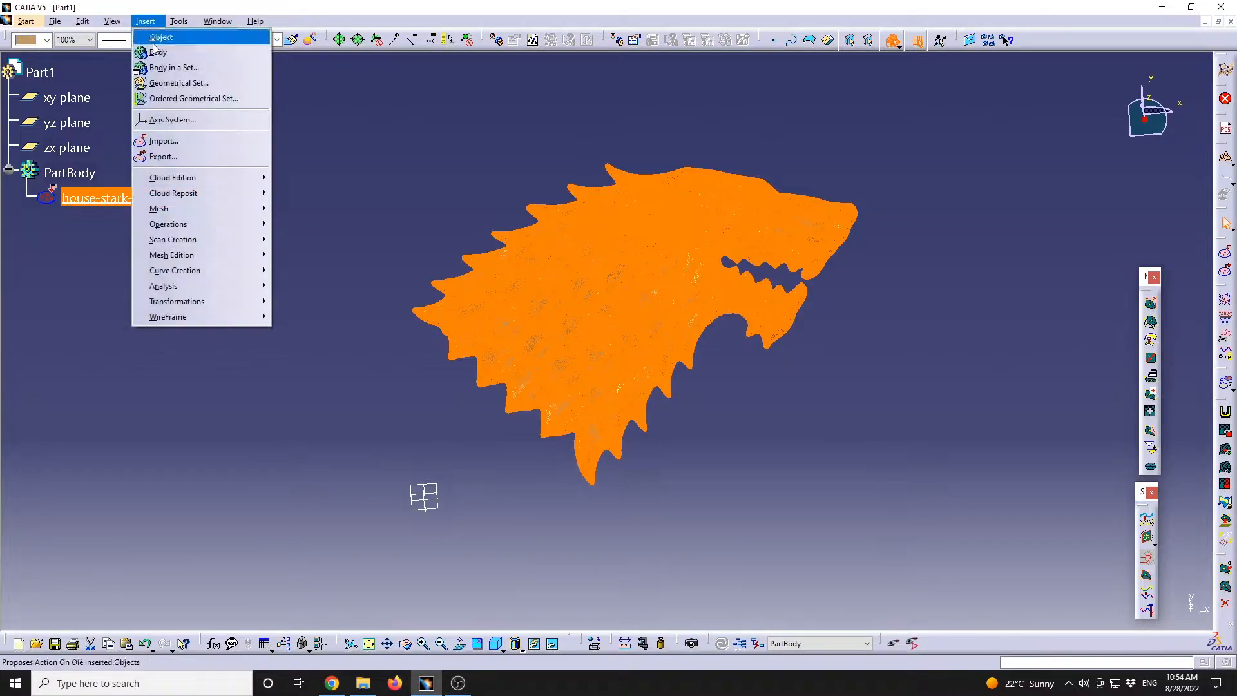
mouse_move(202, 291)
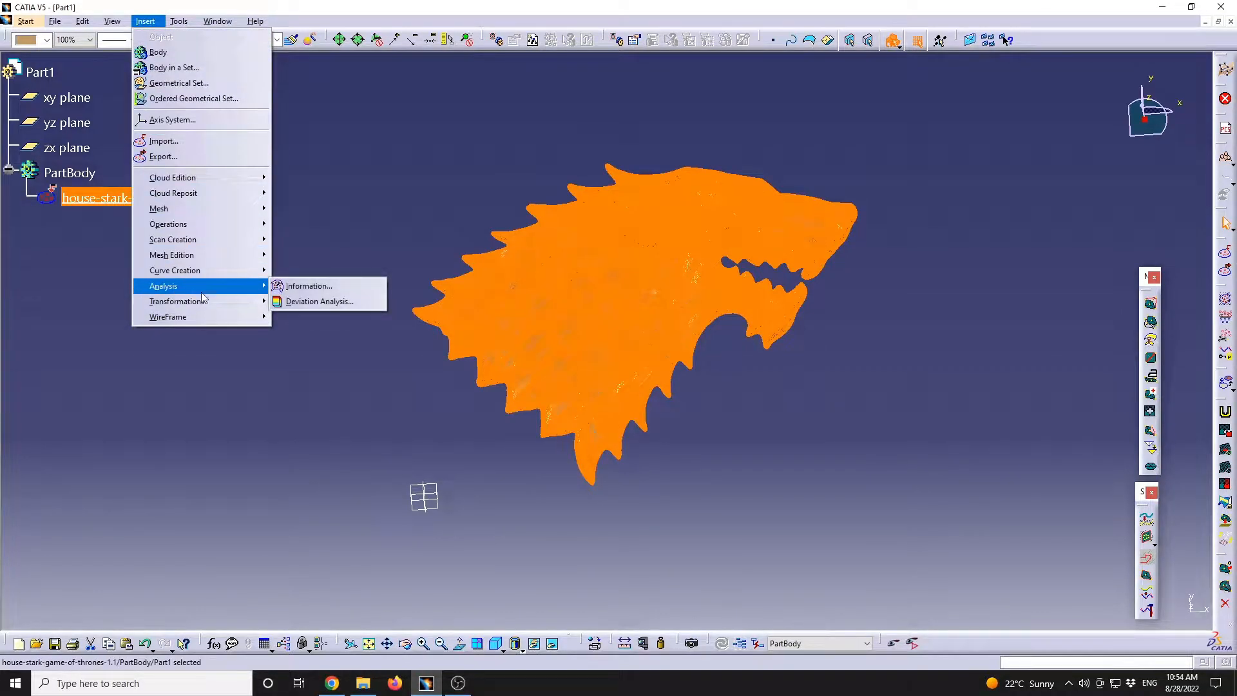
click(315, 293)
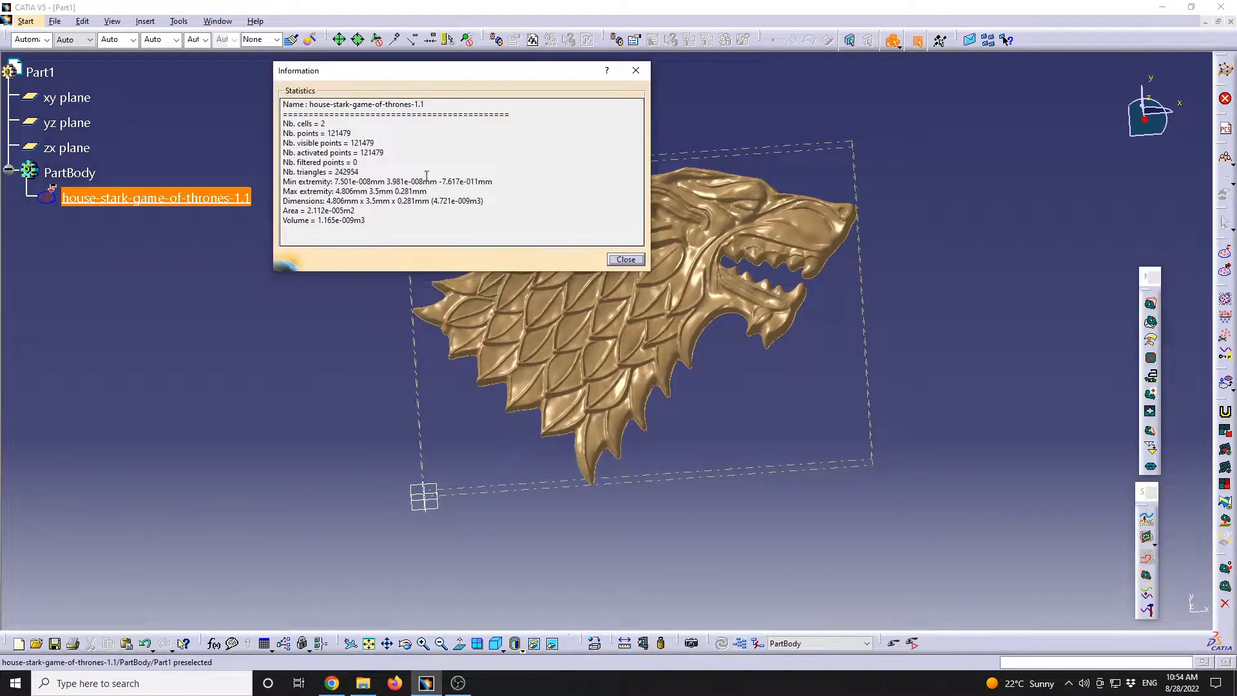
drag(442, 75, 208, 255)
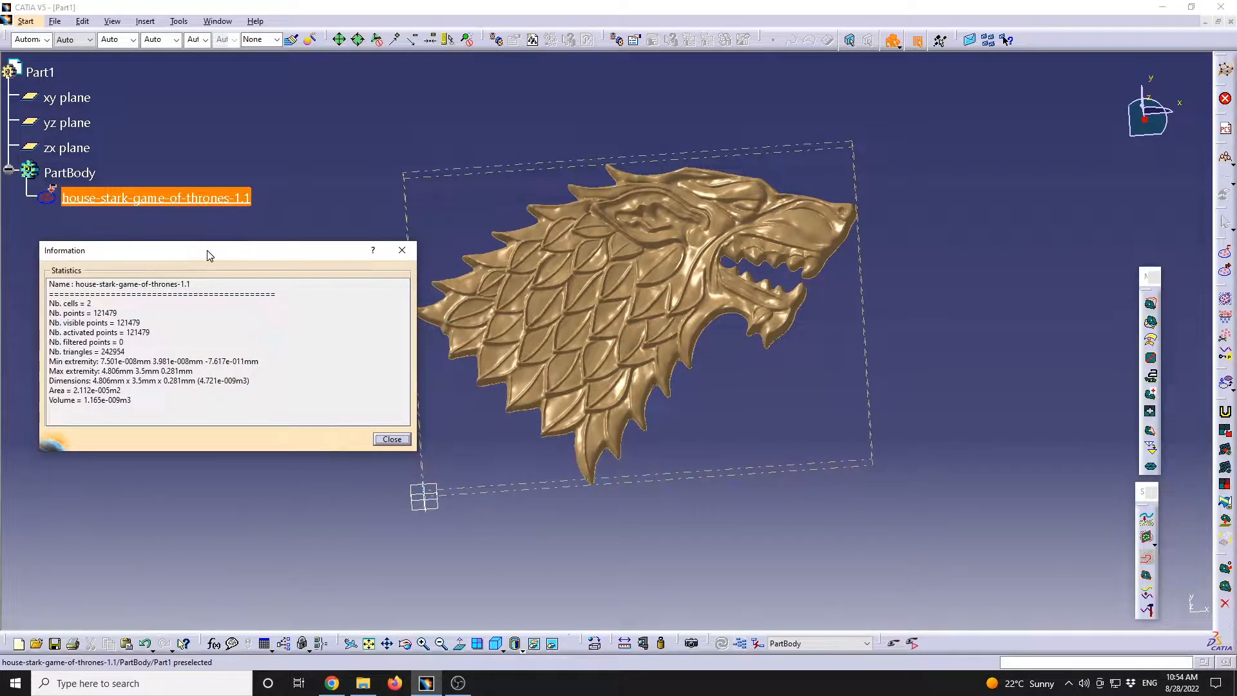
double_click(103, 313)
click(134, 323)
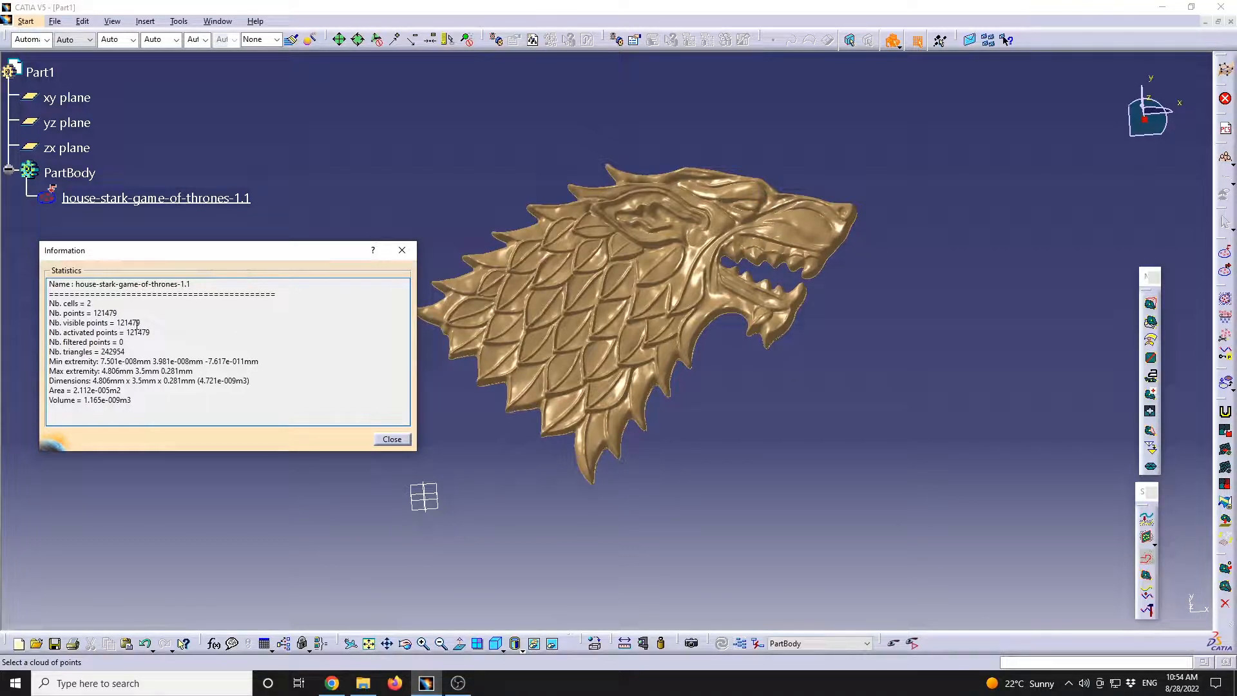
double_click(114, 351)
Step: Display the wolf mesh in wireframe and examine its vertices and triangles up close against the statistics
middle_drag(628, 446, 707, 341)
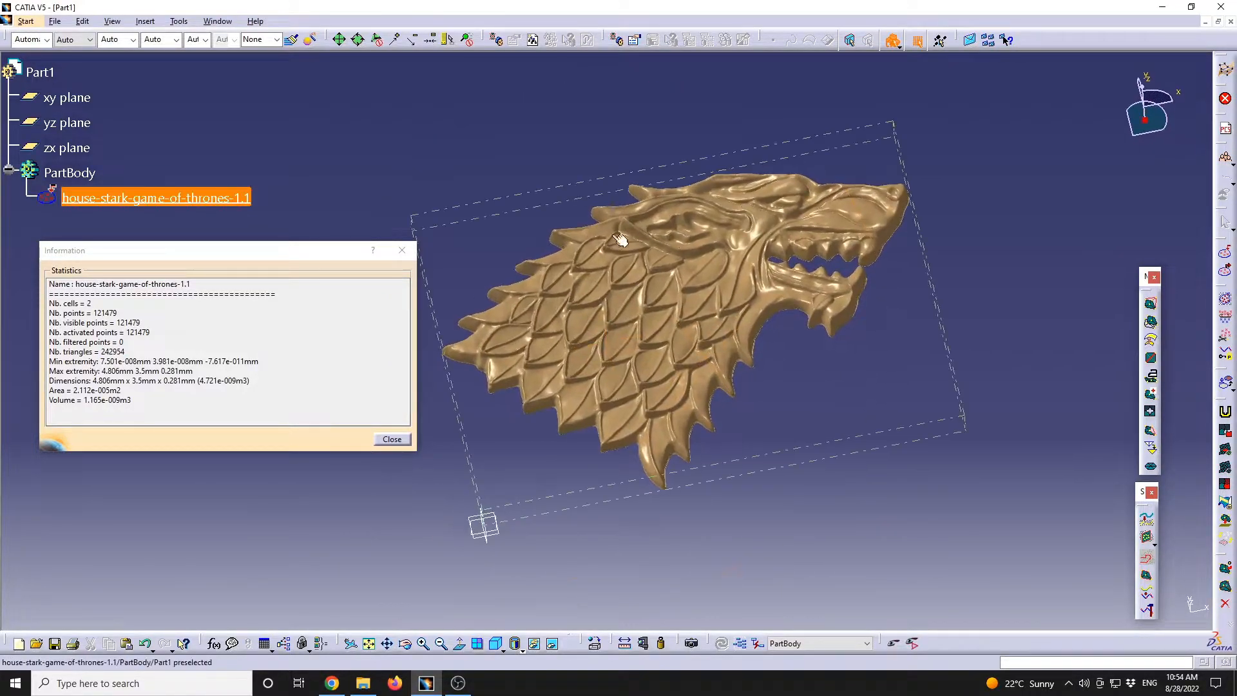
mouse_move(664, 276)
middle_down()
mouse_move(693, 373)
mouse_move(550, 583)
mouse_move(652, 504)
mouse_move(665, 205)
middle_up()
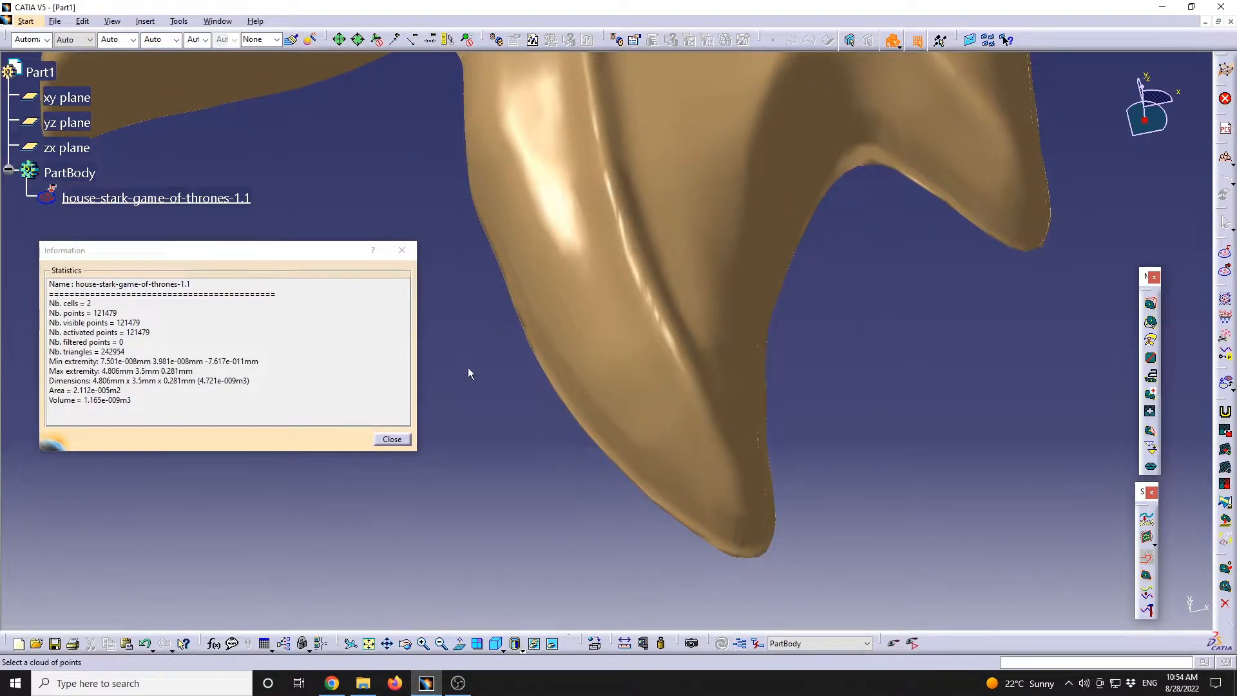
click(522, 651)
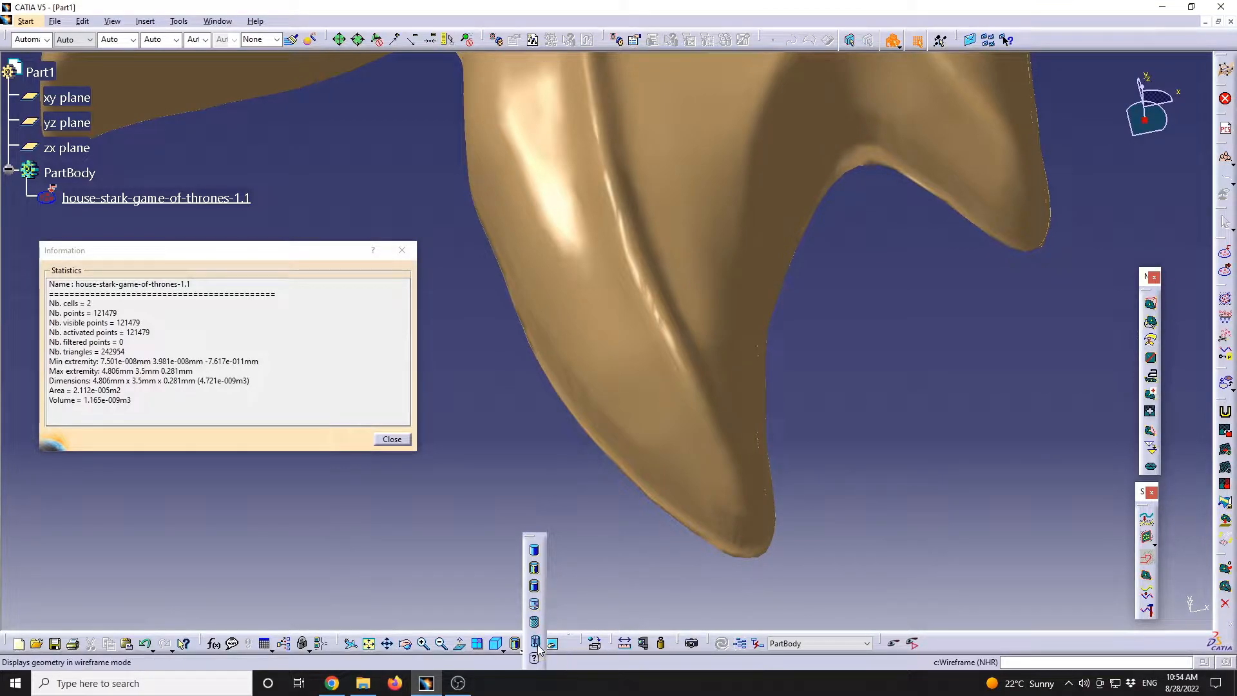
click(537, 641)
middle_drag(597, 502, 770, 345)
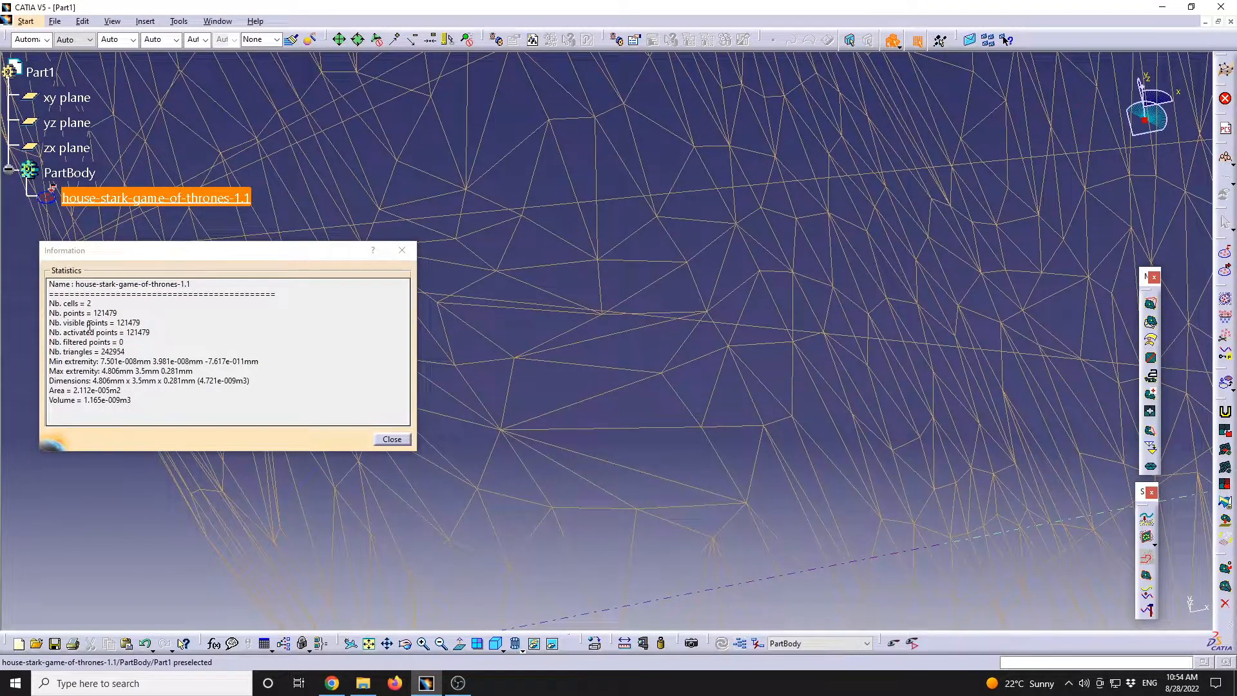
double_click(89, 324)
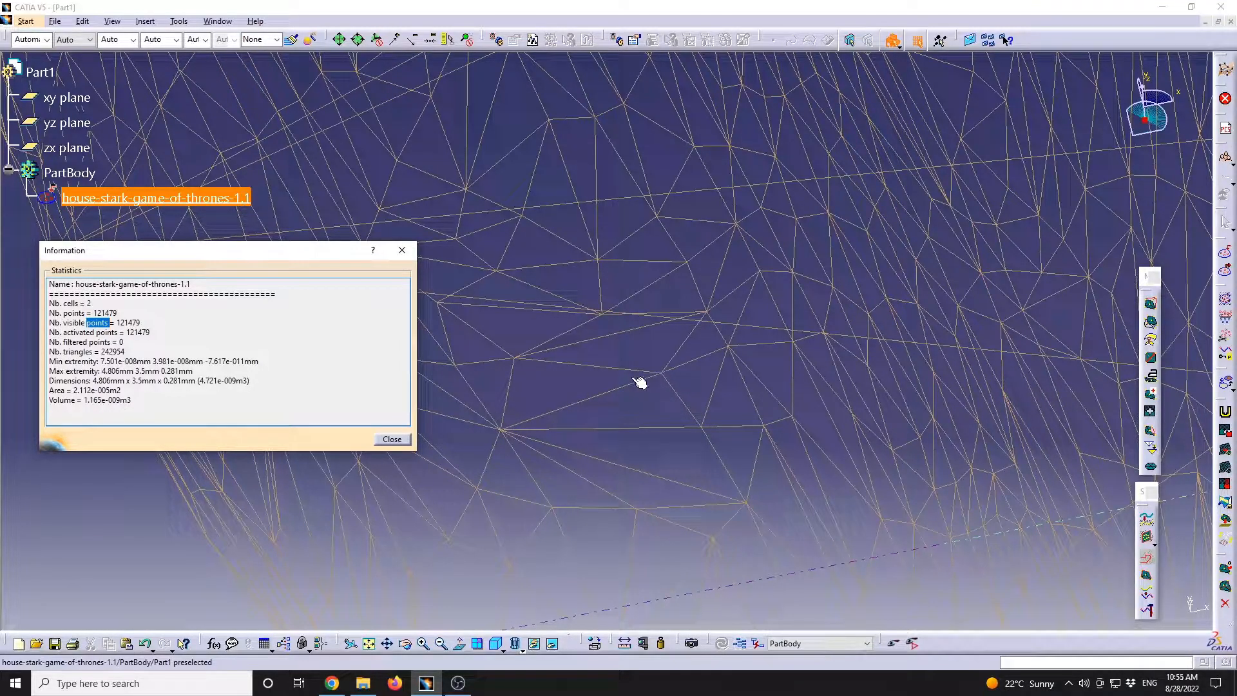
click(123, 345)
middle_drag(663, 357, 749, 517)
middle_drag(722, 354, 658, 599)
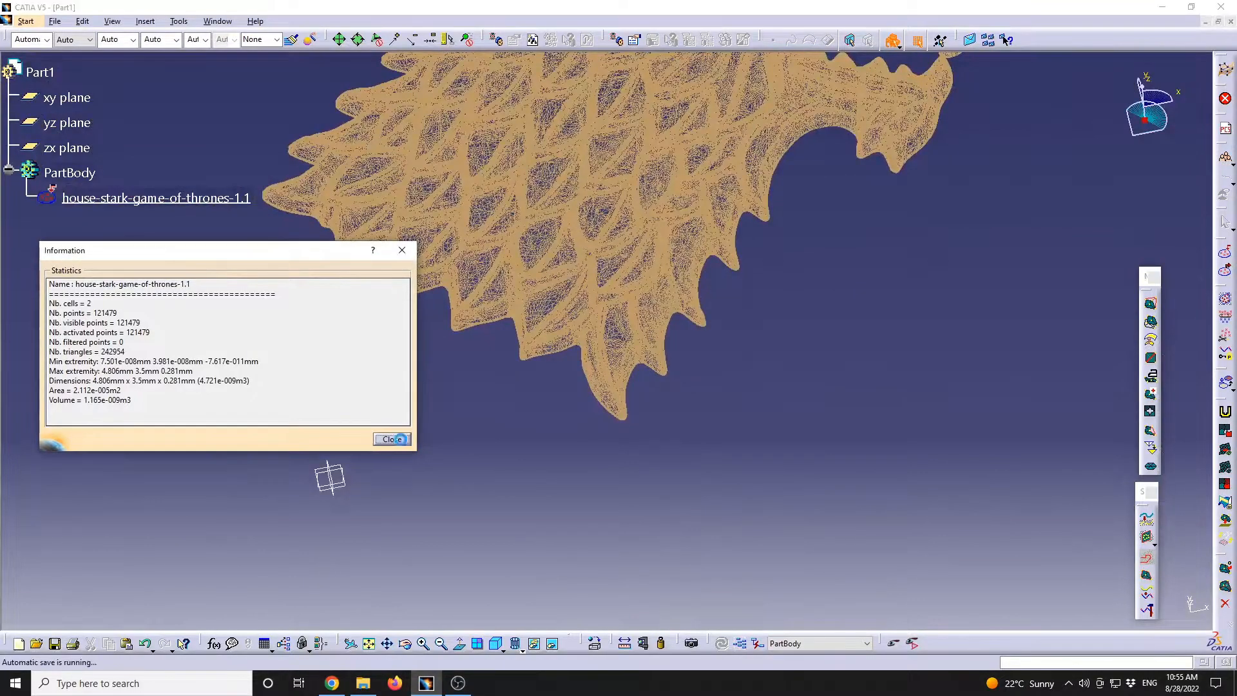
Step: Close the mesh statistics and return the wolf model to a shaded display
click(396, 440)
click(518, 647)
click(533, 572)
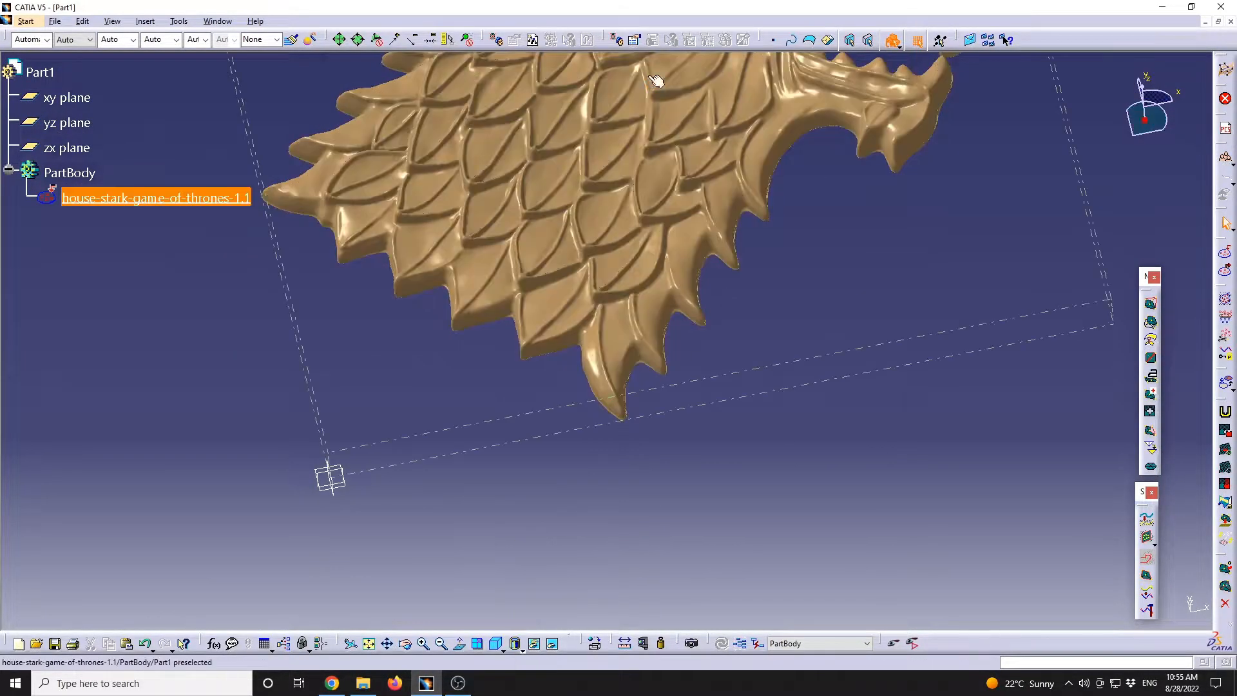
middle_drag(674, 303, 370, 307)
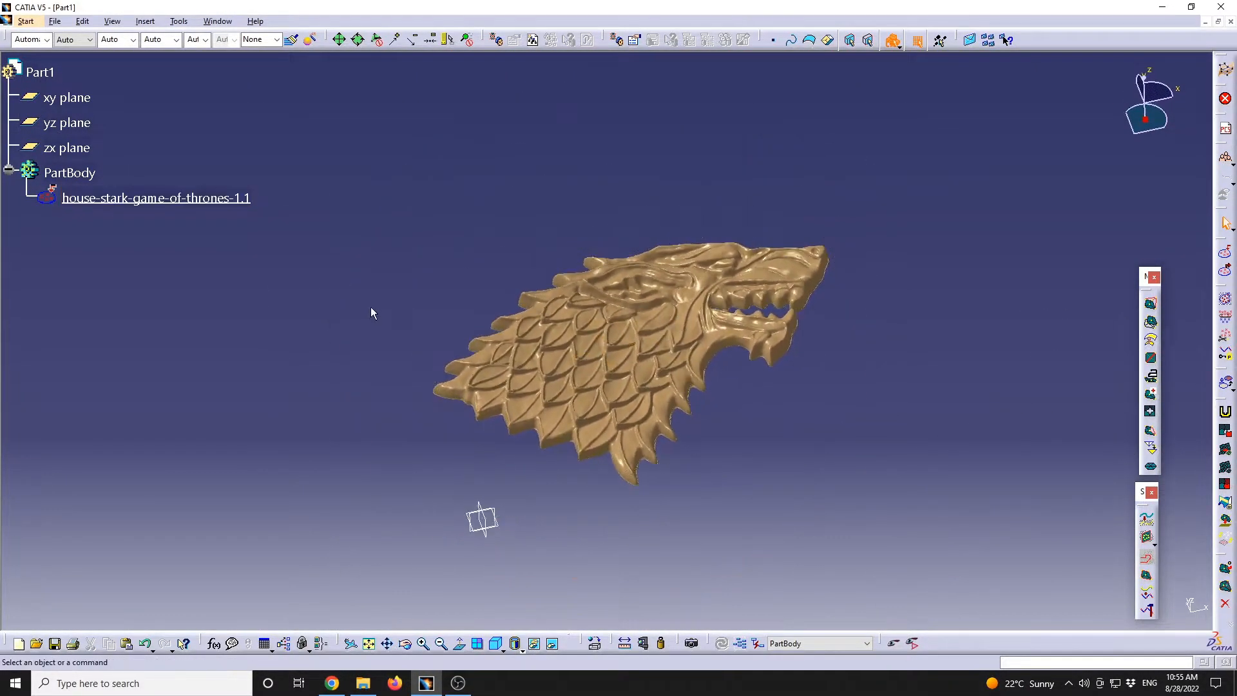
Step: Hide the first wolf mesh and import the same STL file again with Create scans disabled
right_click(194, 198)
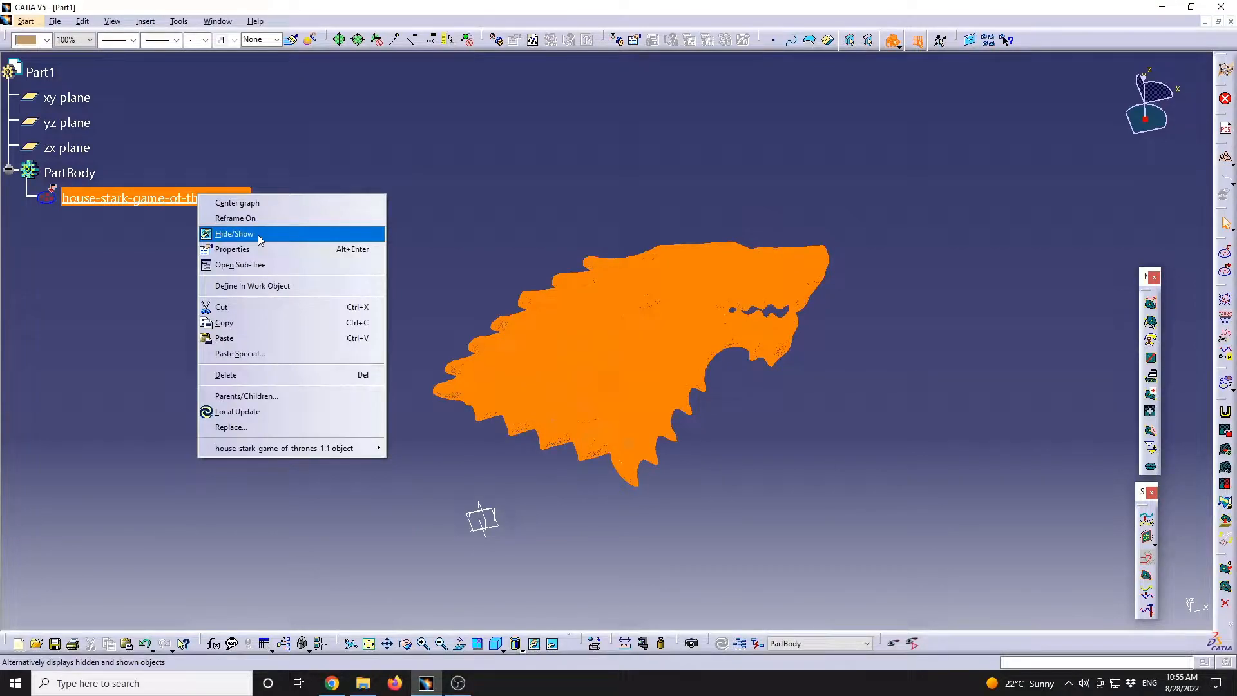
click(258, 235)
click(1226, 252)
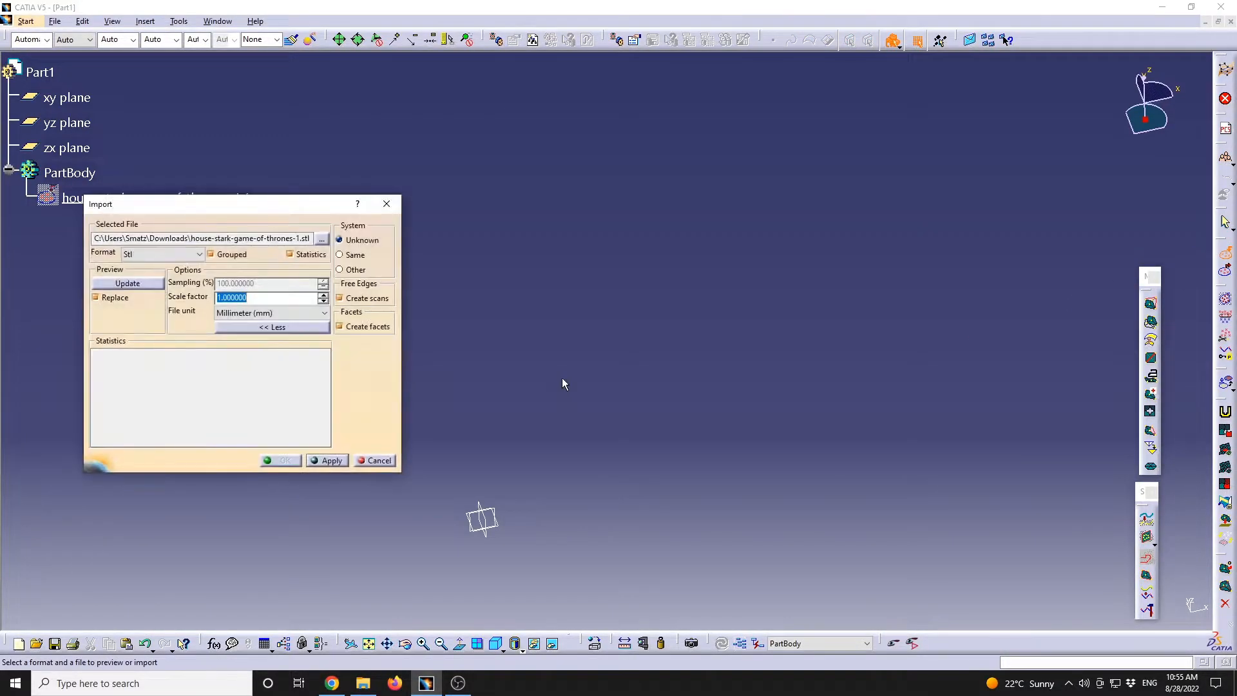
click(378, 299)
click(126, 285)
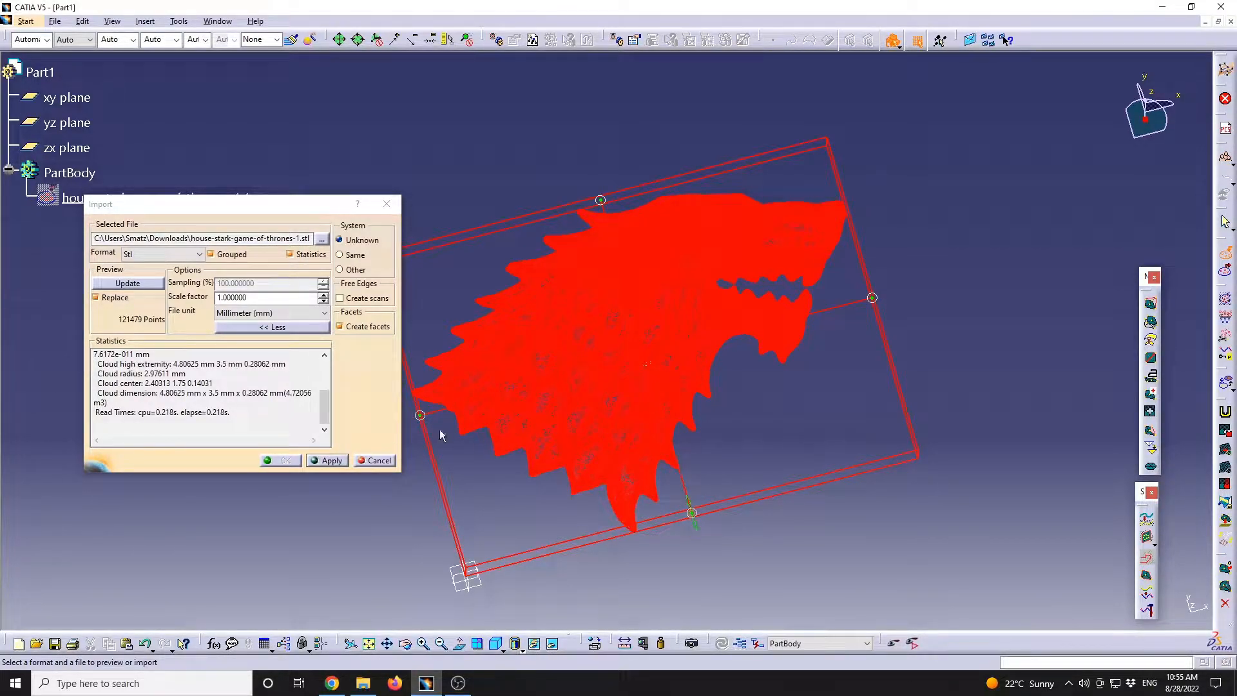
click(326, 461)
click(282, 461)
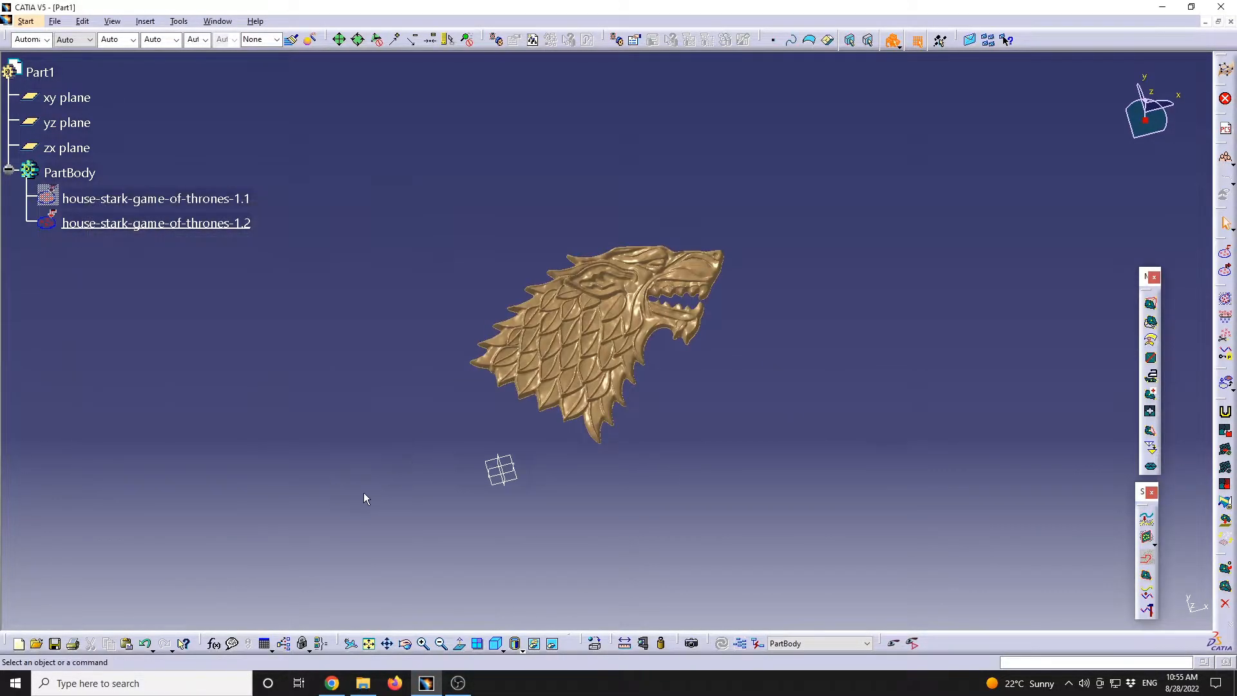
Step: Show the hidden first mesh, house-stark-game-of-thrones-1.1, again
middle_drag(582, 403, 571, 258)
right_click(154, 202)
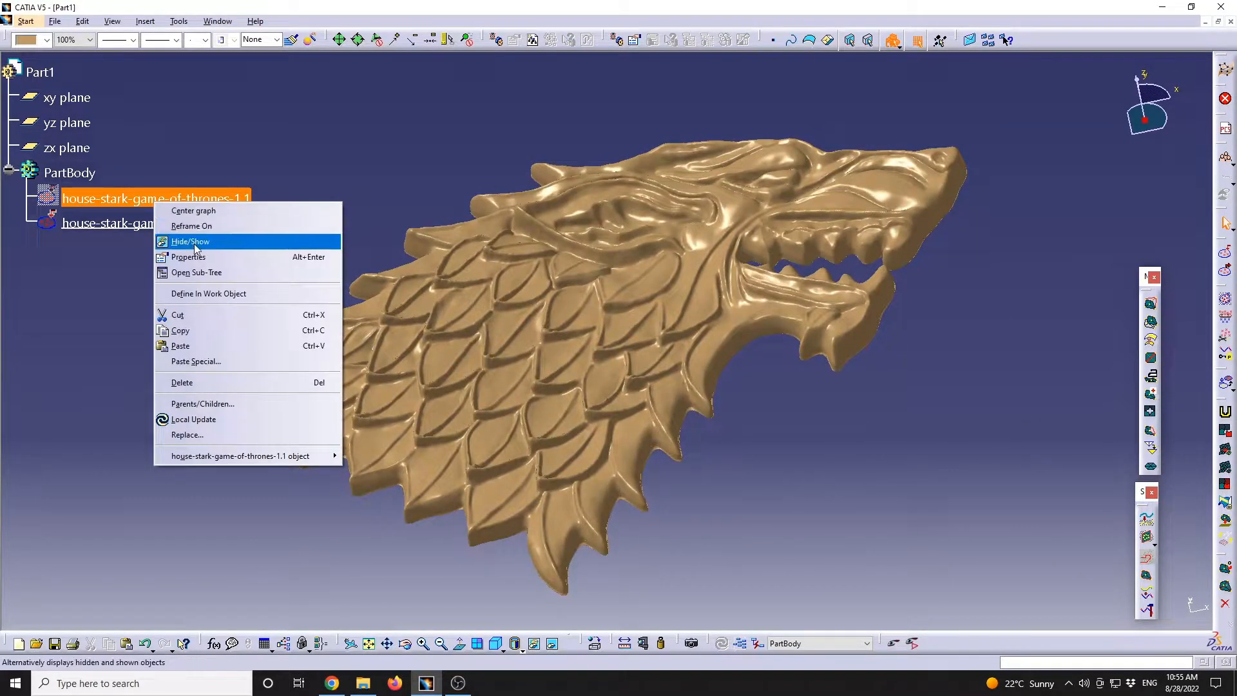
click(194, 242)
click(163, 204)
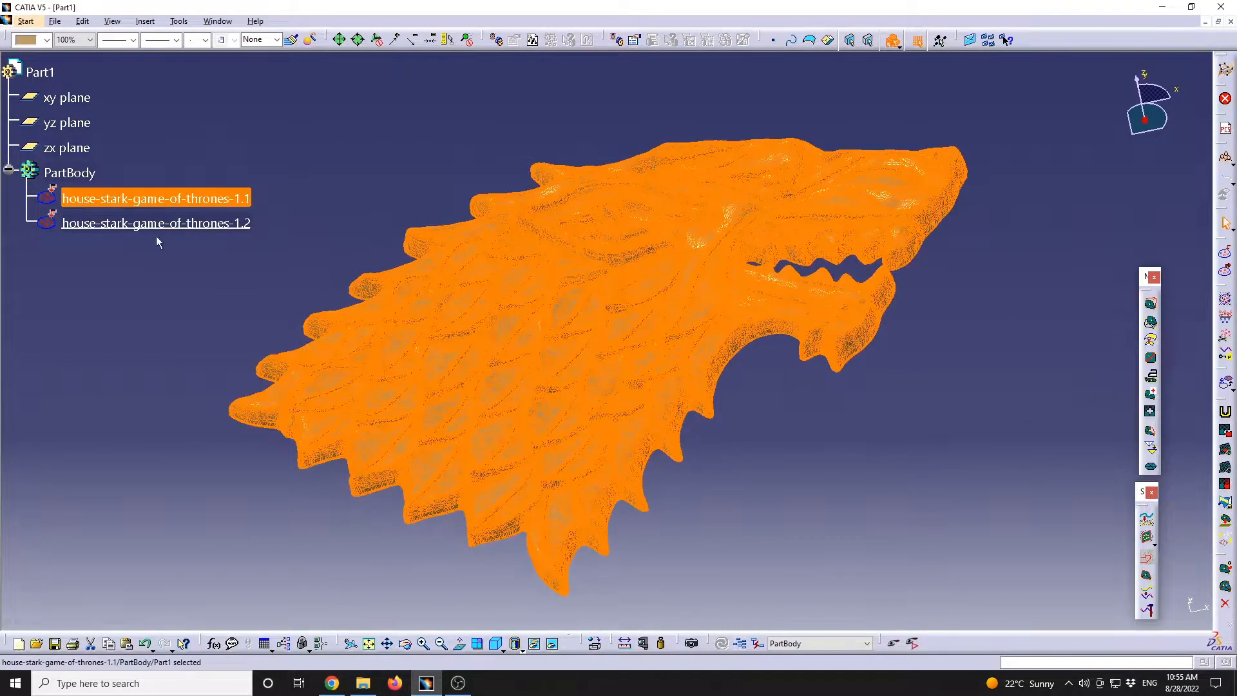
click(46, 41)
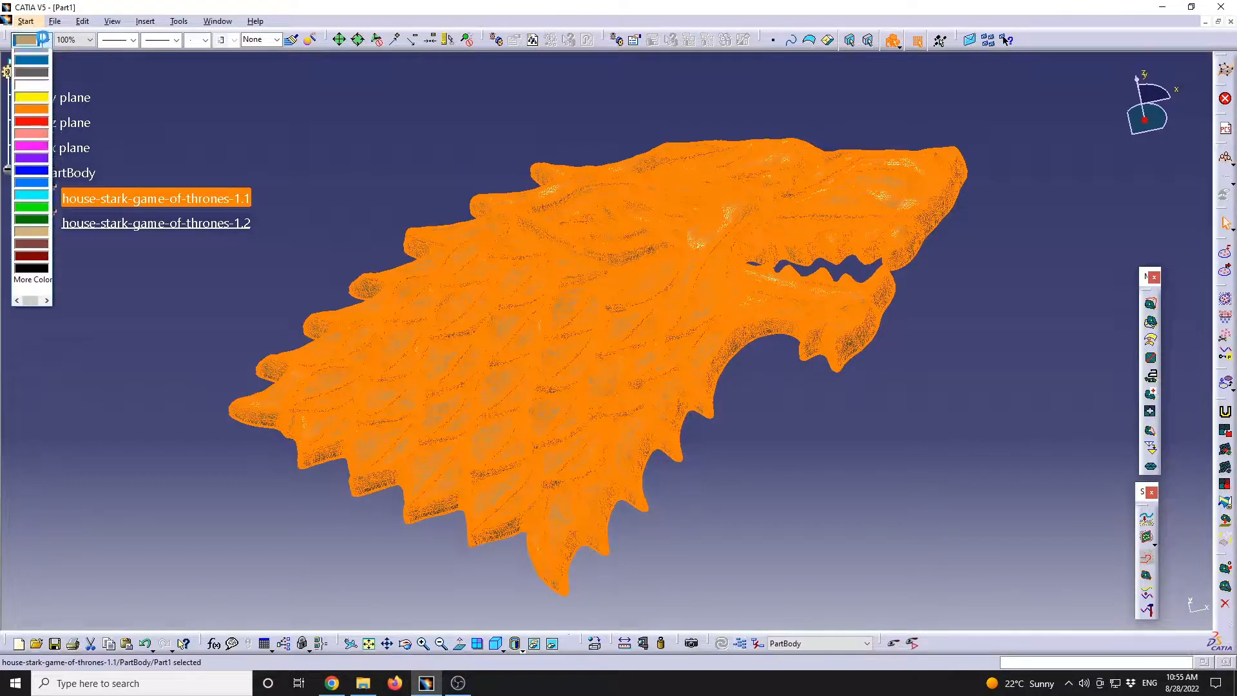
click(214, 195)
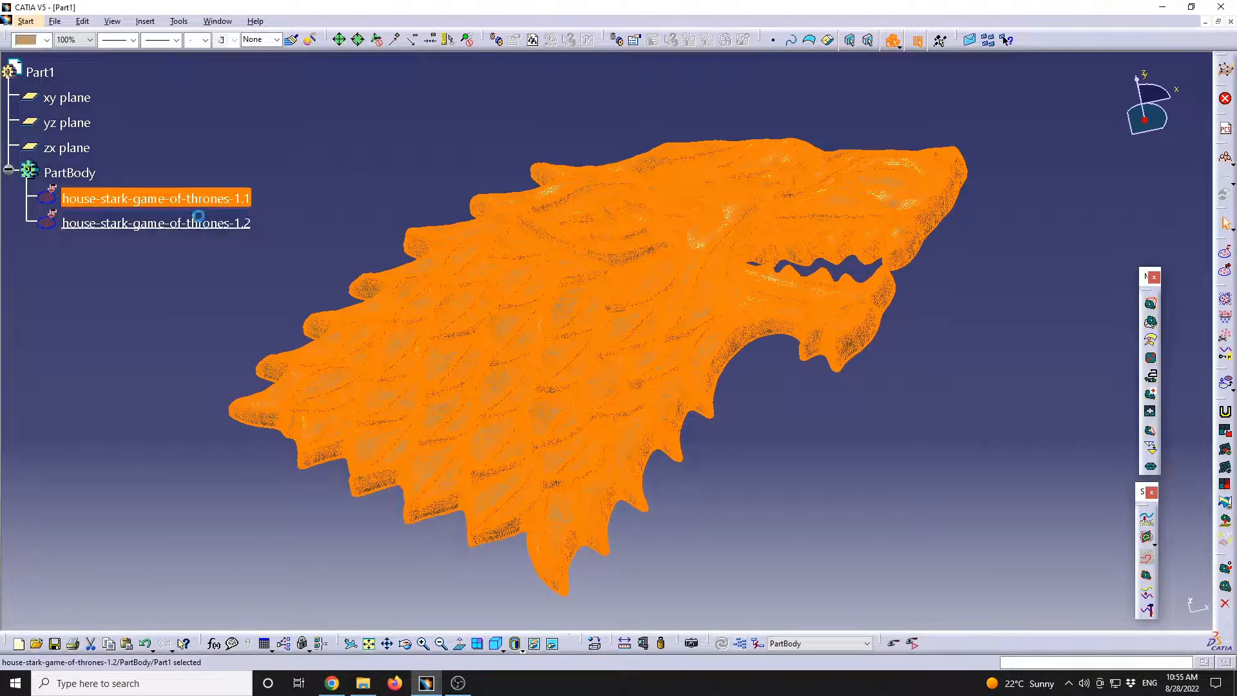
Step: Colour the second mesh, house-stark-game-of-thrones-1.2, green
click(155, 223)
click(46, 40)
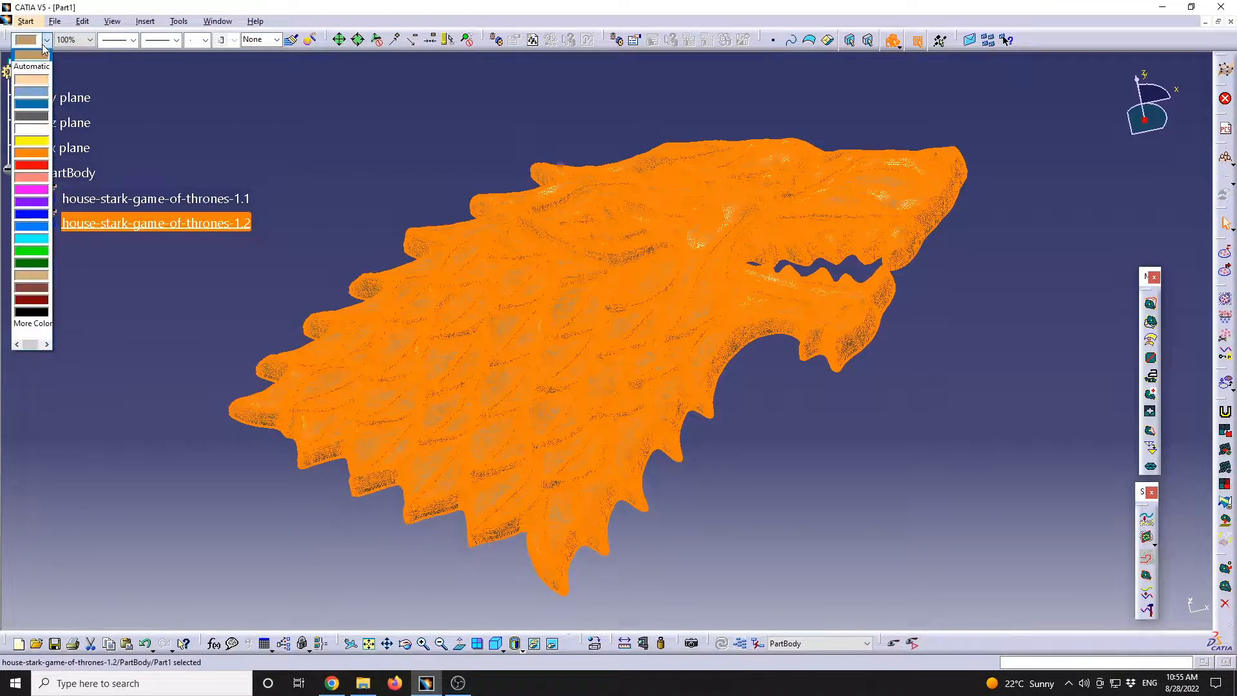
click(31, 251)
middle_drag(776, 308, 665, 445)
click(665, 444)
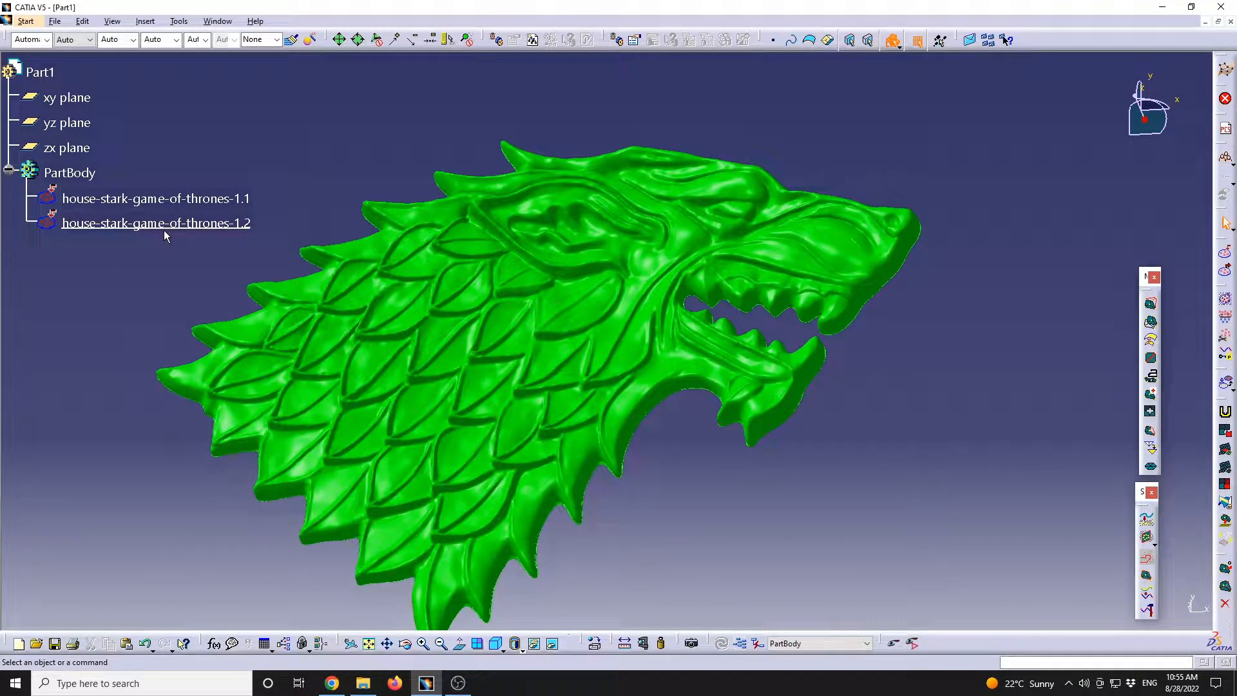
Step: Hide and show the green mesh house-stark-game-of-thrones-1.2 again to compare it with the first import around the snout and teeth
middle_drag(782, 394, 567, 362)
right_click(218, 226)
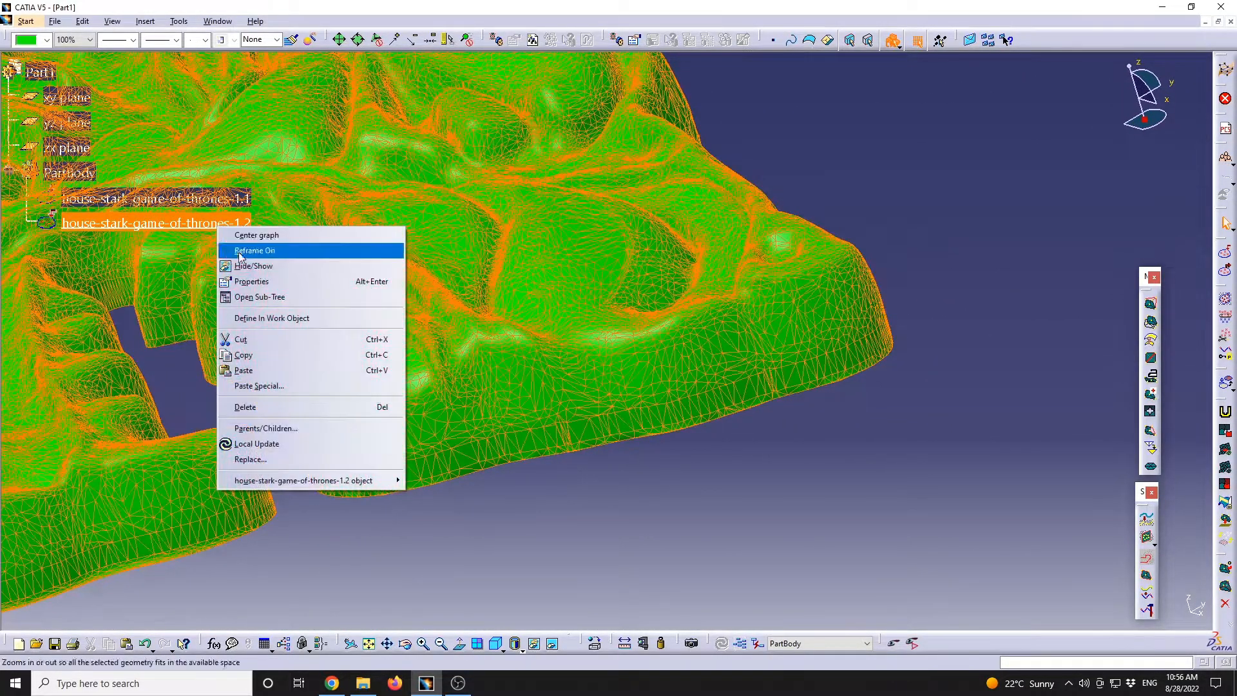
click(253, 266)
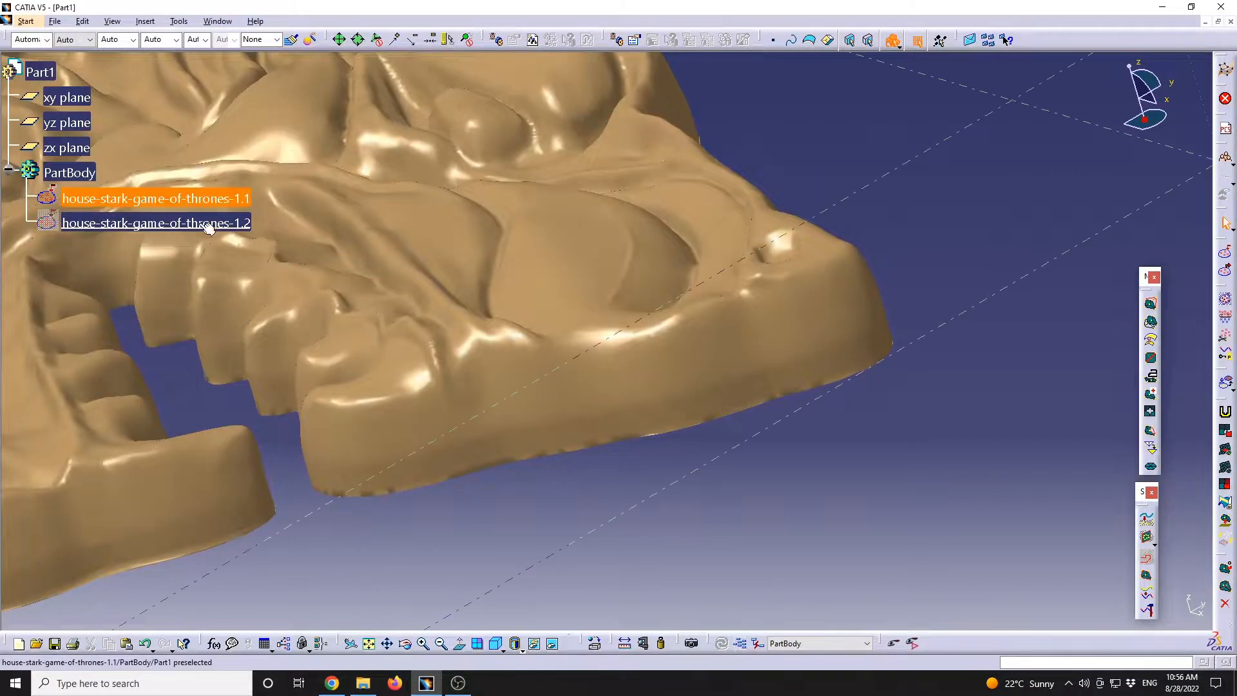
middle_drag(412, 332, 605, 484)
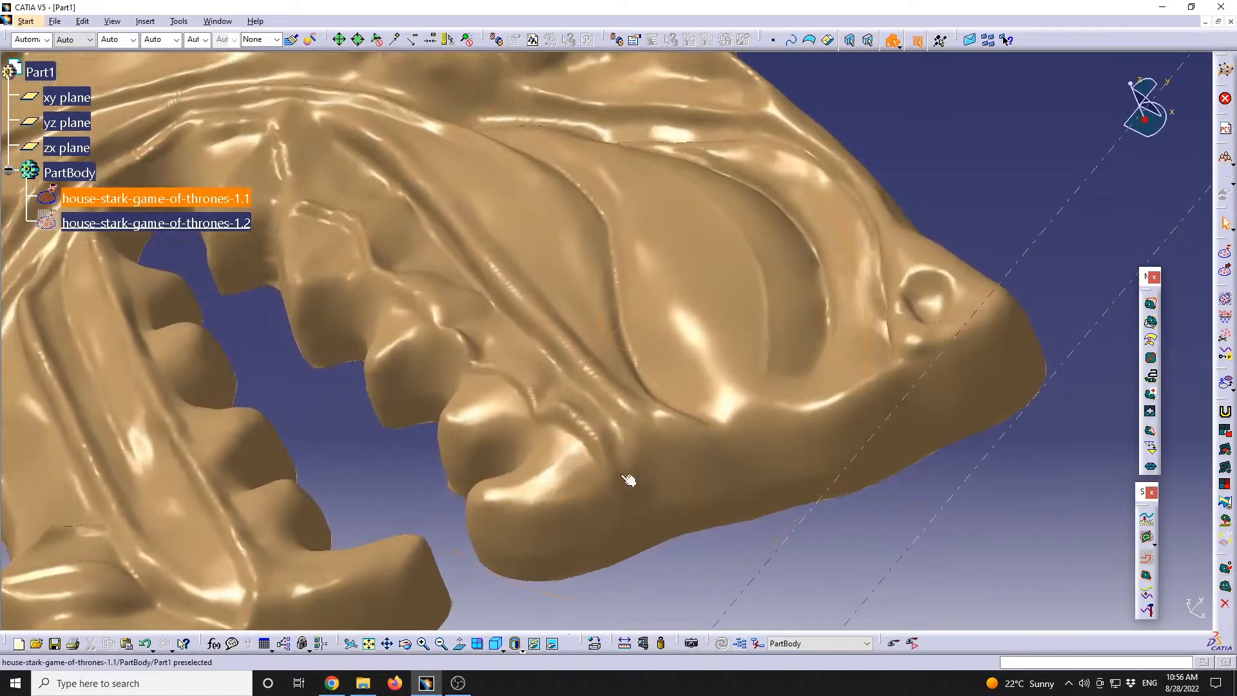
right_click(216, 223)
click(297, 262)
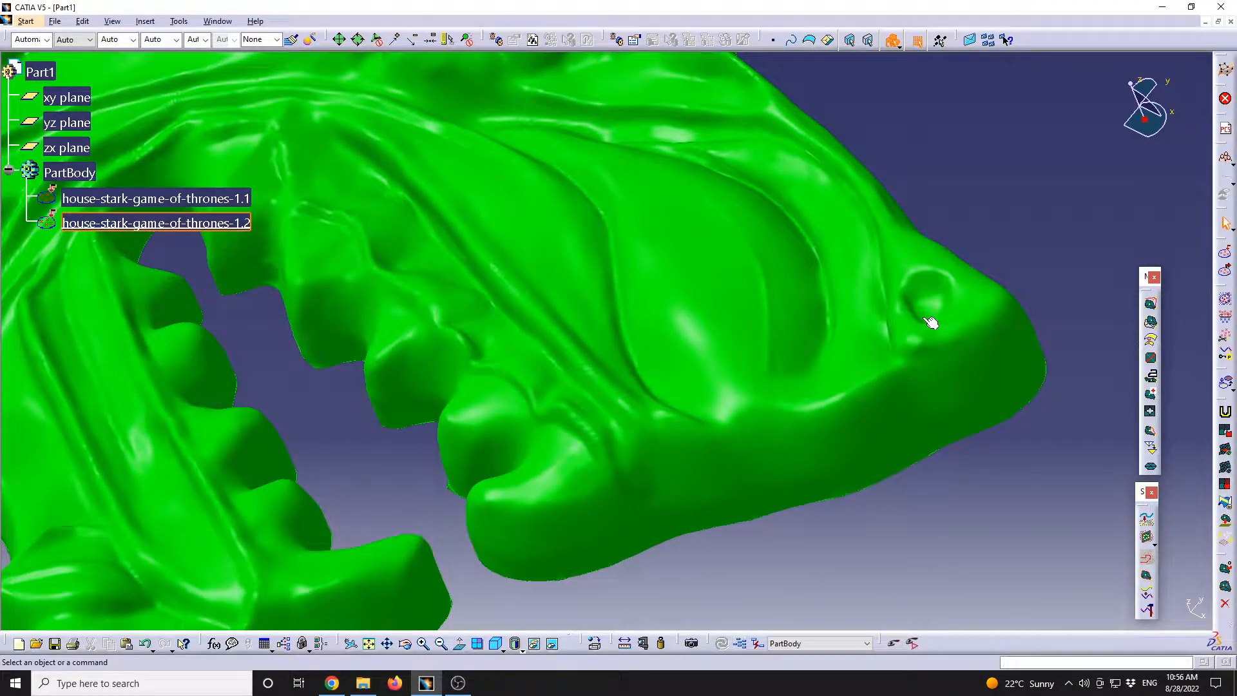
click(346, 344)
middle_drag(347, 345, 655, 395)
click(720, 570)
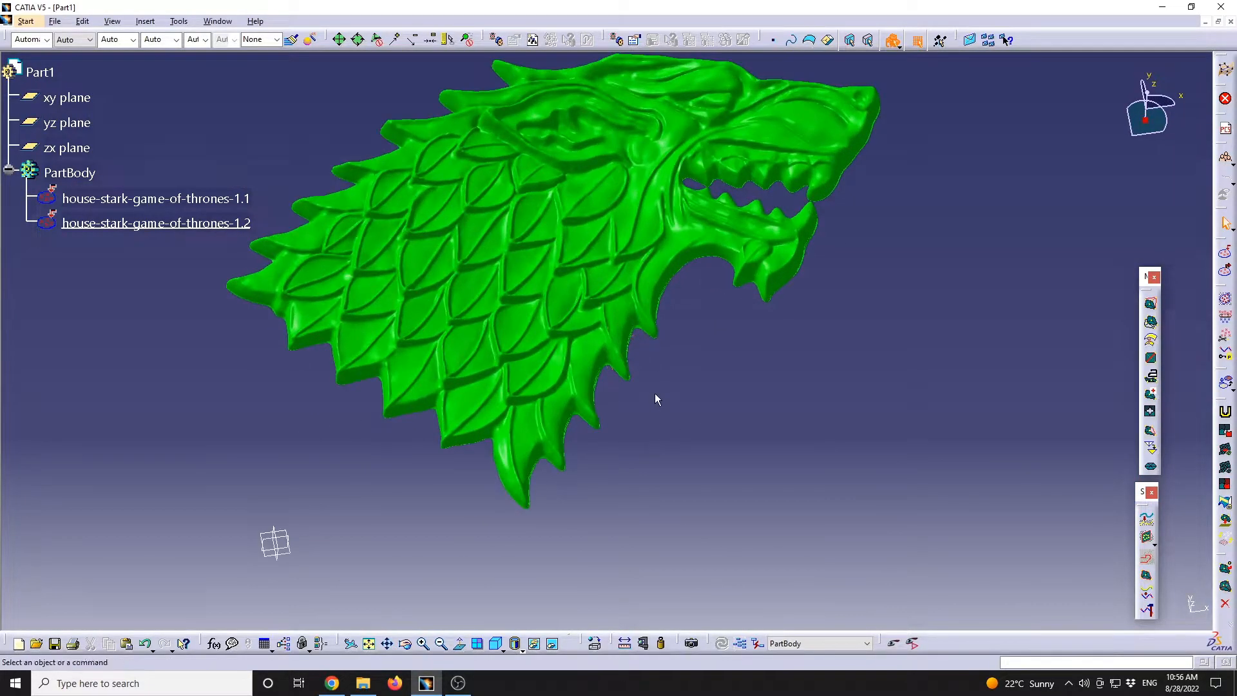
middle_drag(627, 294, 666, 341)
Step: Hide both imported wolf meshes, house-stark-game-of-thrones-1.1 and house-stark-game-of-thrones-1.2
click(1225, 252)
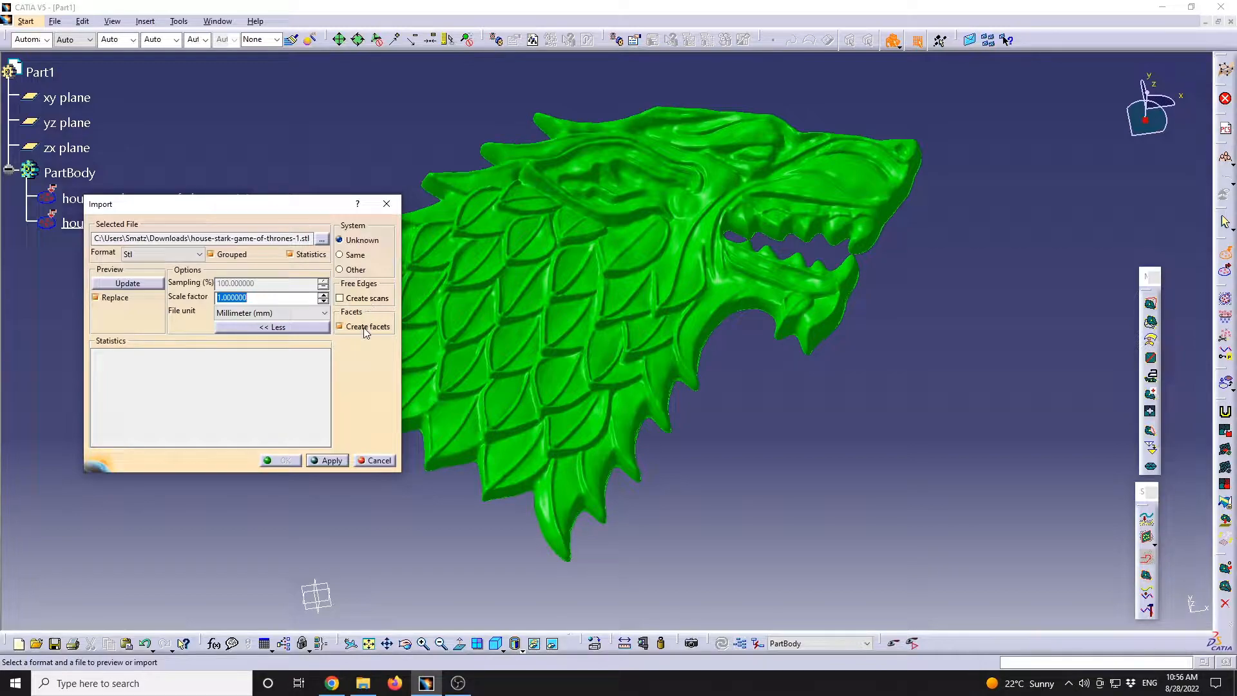
click(386, 205)
click(218, 219)
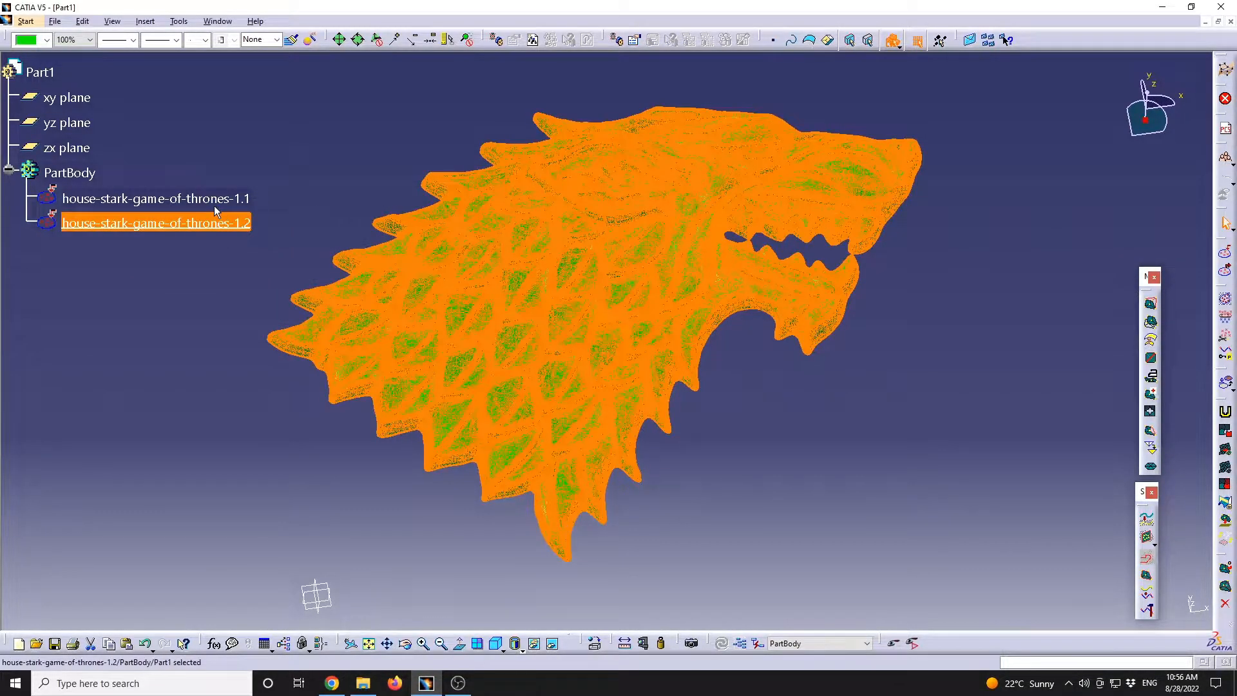
ctrl+click(216, 205)
right_click(216, 205)
click(245, 240)
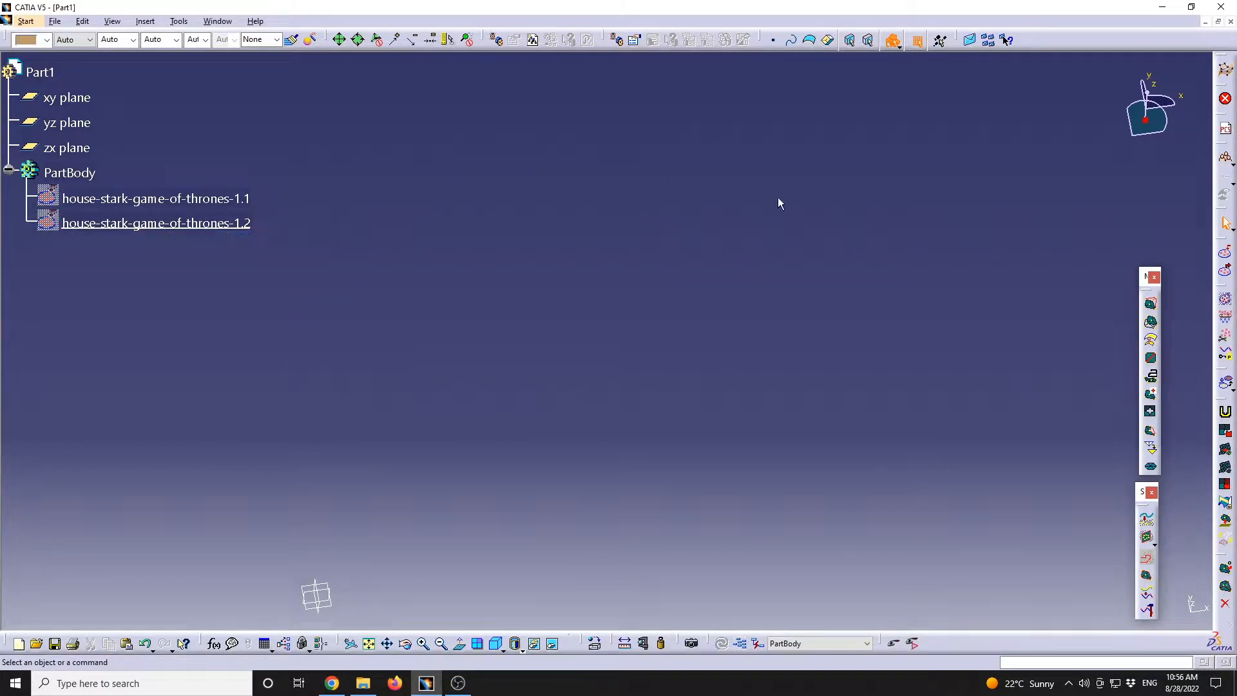
Step: Import house-stark-game-of-thrones-1.stl again as a point cloud, with Create facets disabled and a scale factor of 1 in millimetres
click(1225, 251)
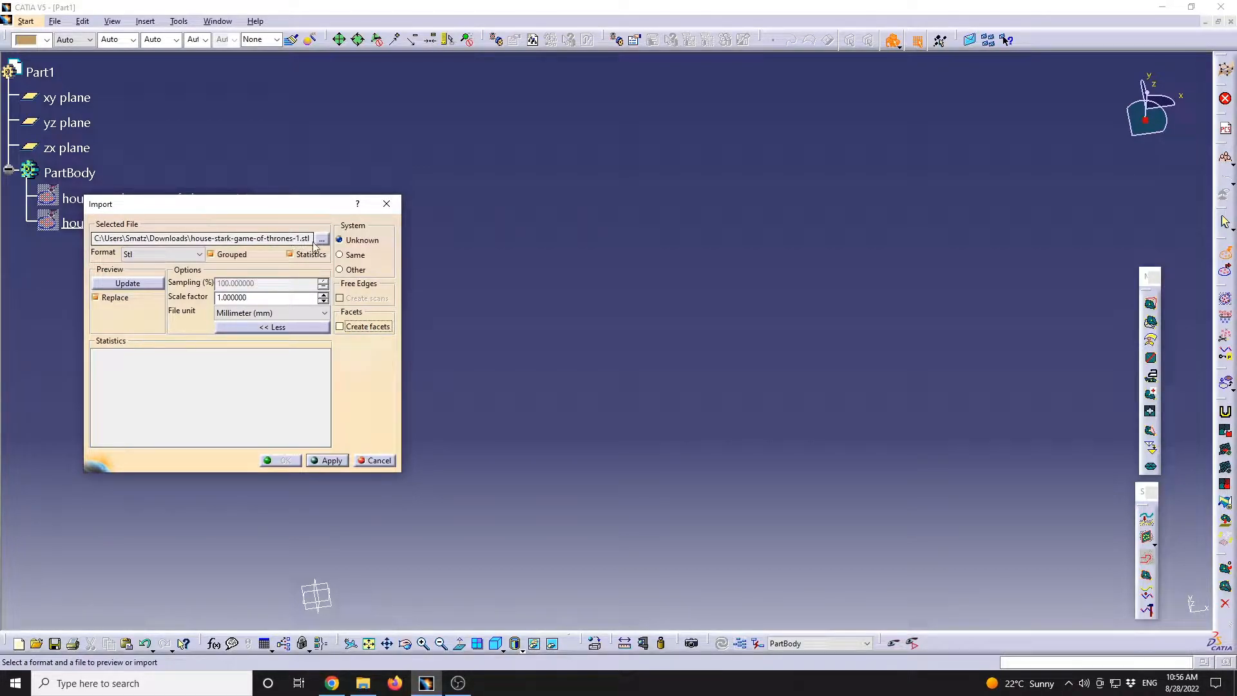
click(135, 283)
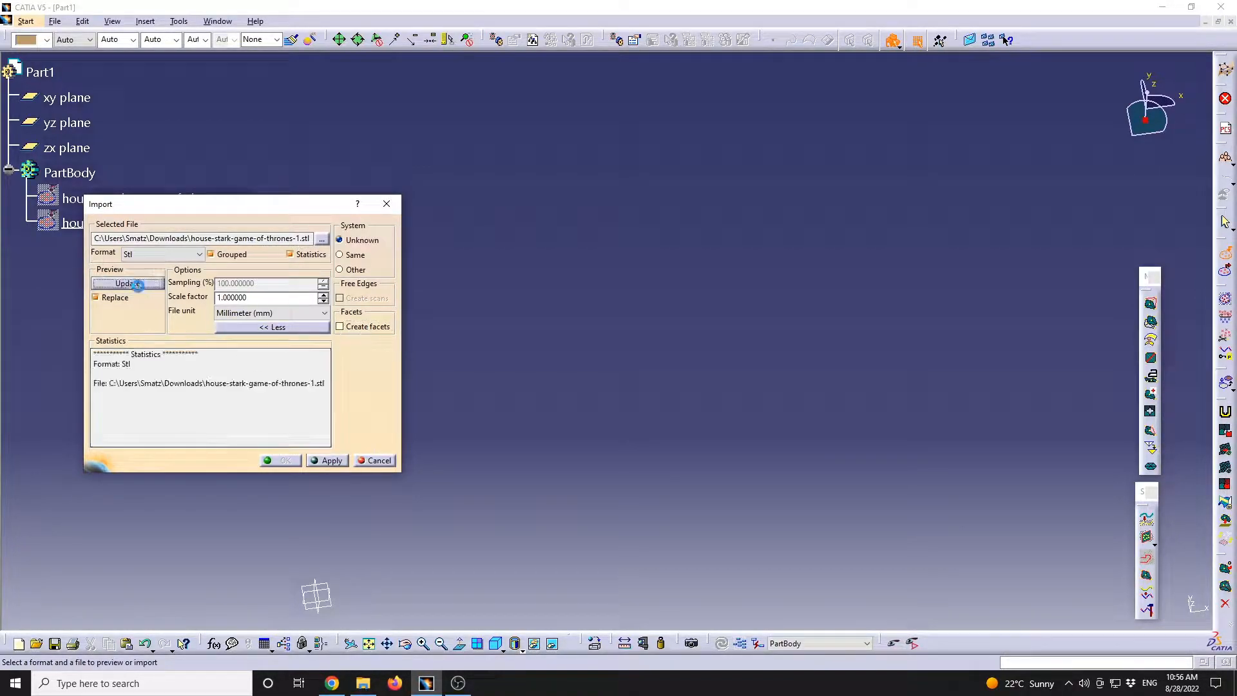
click(335, 464)
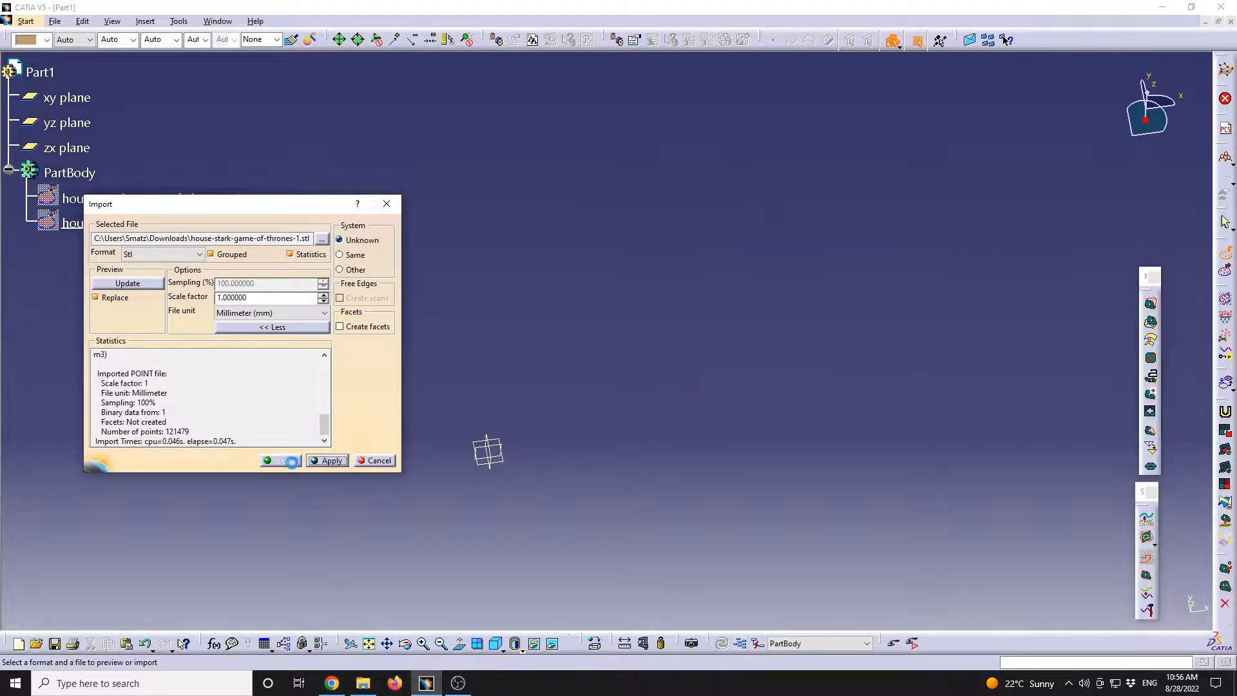
click(292, 461)
Step: Examine the imported wolf point cloud closely from several angles
middle_drag(712, 423, 587, 465)
click(587, 466)
middle_drag(588, 465, 638, 319)
middle_drag(529, 494, 765, 384)
middle_drag(619, 517, 612, 270)
click(650, 439)
middle_drag(583, 350, 630, 482)
middle_drag(506, 483, 477, 413)
Step: Show house-stark-game-of-thrones-1.1 with the point cloud in wireframe display to compare the triangle vertices with the points
right_click(163, 201)
click(190, 243)
mouse_move(741, 542)
middle_down()
mouse_move(585, 354)
mouse_move(539, 384)
mouse_move(808, 476)
middle_up()
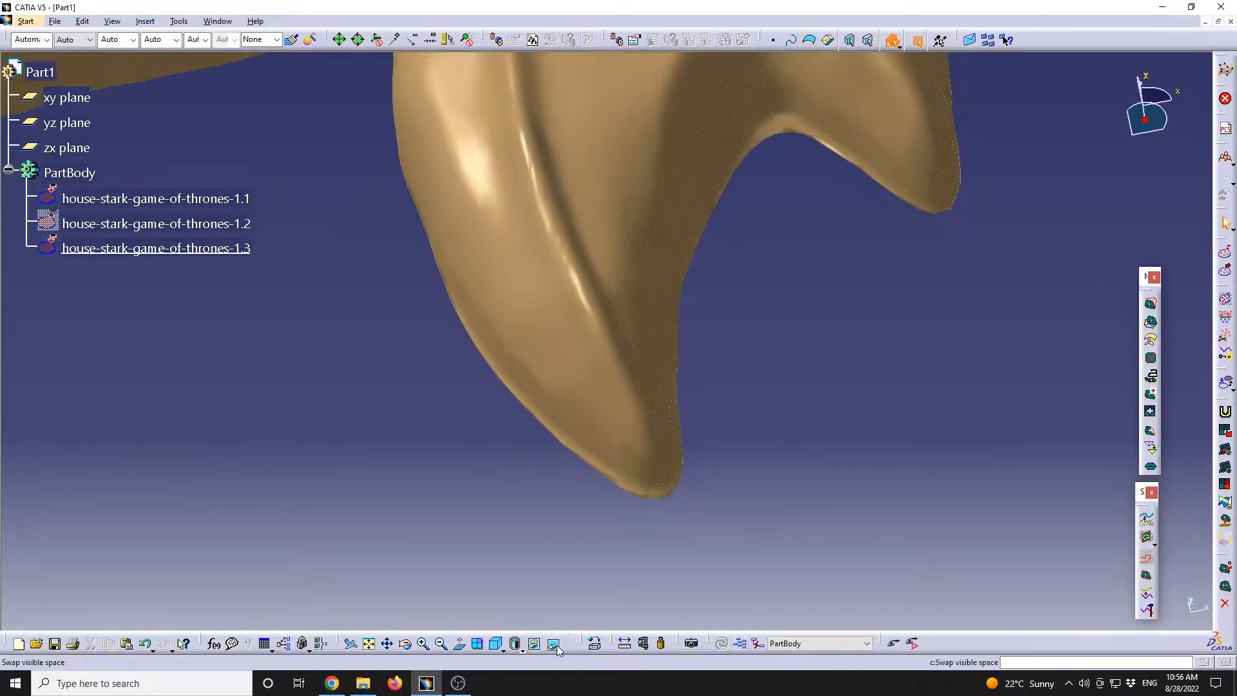
click(521, 649)
middle_drag(682, 486, 676, 376)
middle_drag(543, 370, 600, 327)
middle_drag(455, 288, 517, 358)
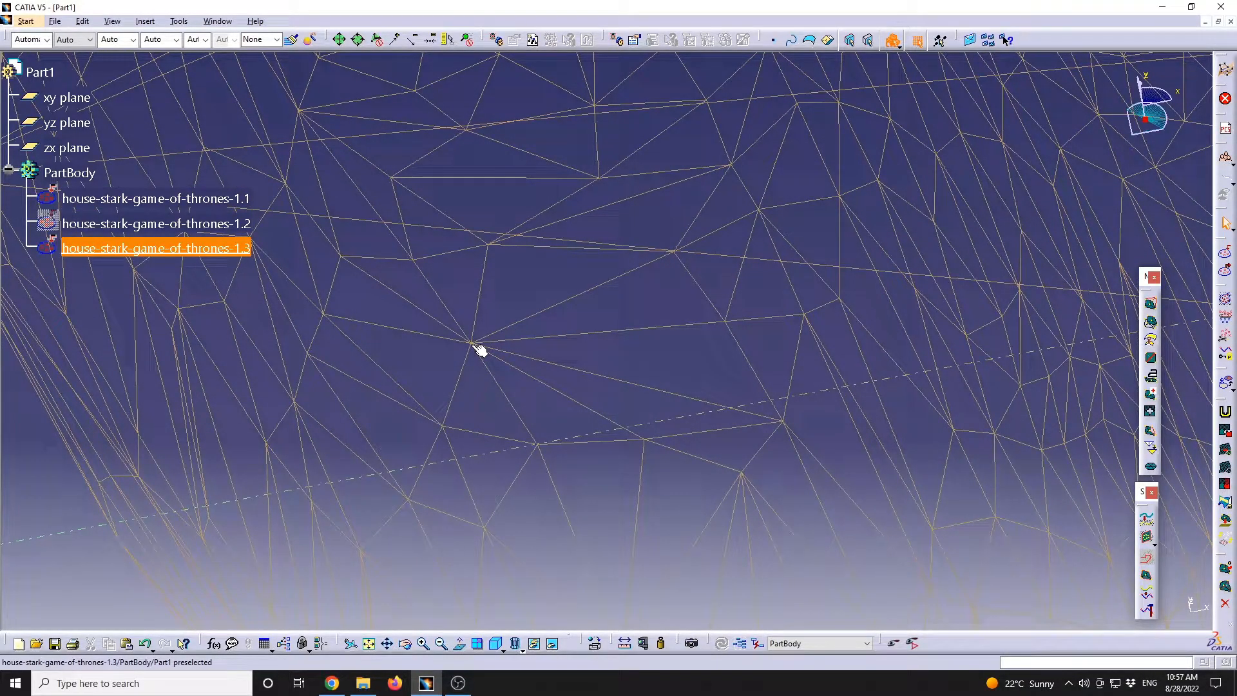
Step: Hide the first wireframe mesh to check the points alone, and show it again
right_click(194, 201)
click(213, 238)
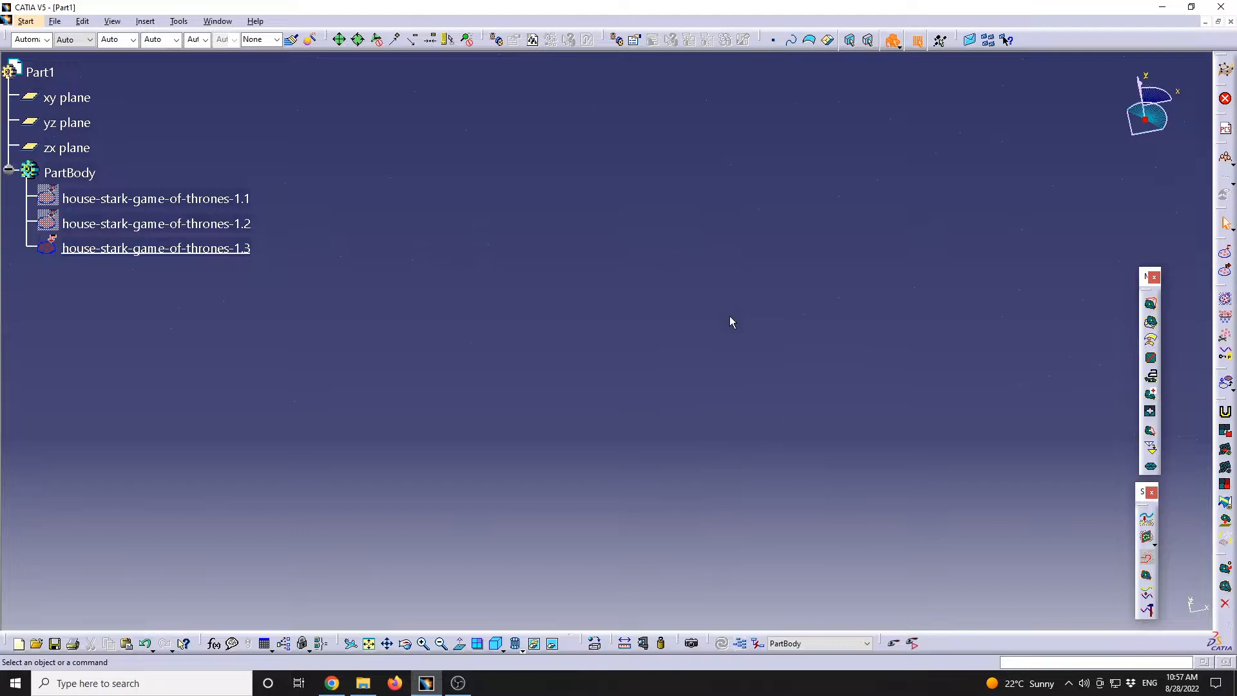
right_click(146, 195)
click(169, 232)
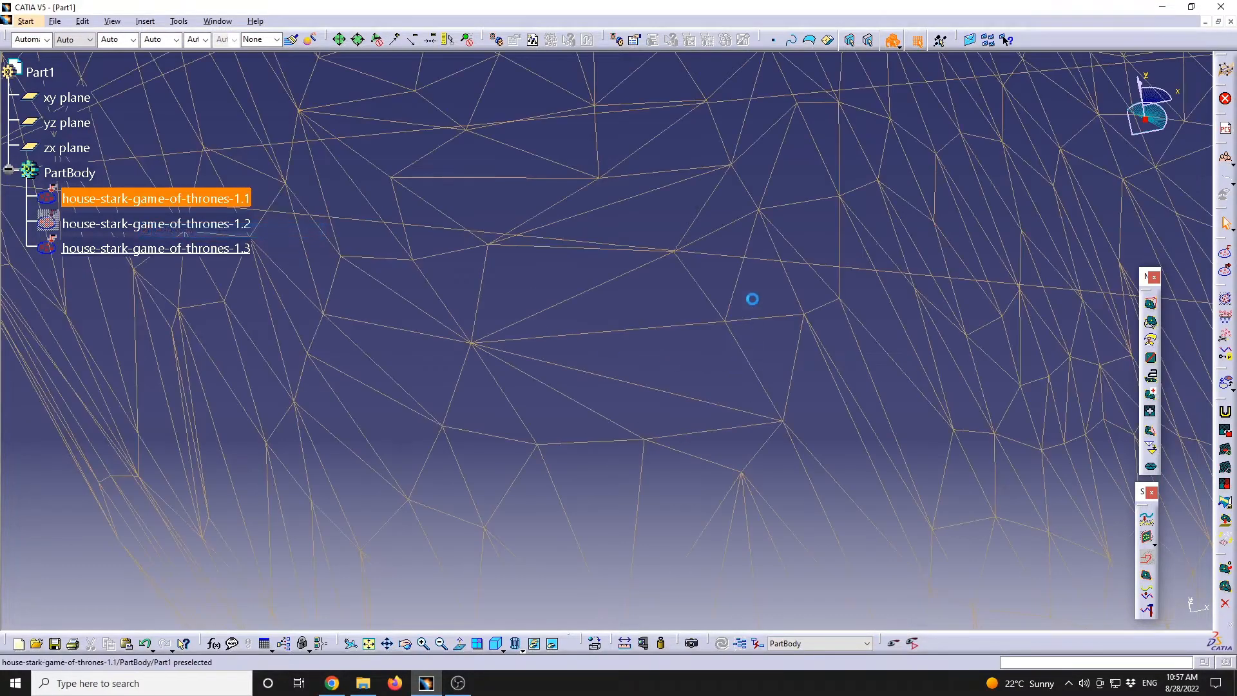
Step: Return to a shaded display and hide house-stark-game-of-thrones-1.1 so only the point cloud is shown
click(523, 651)
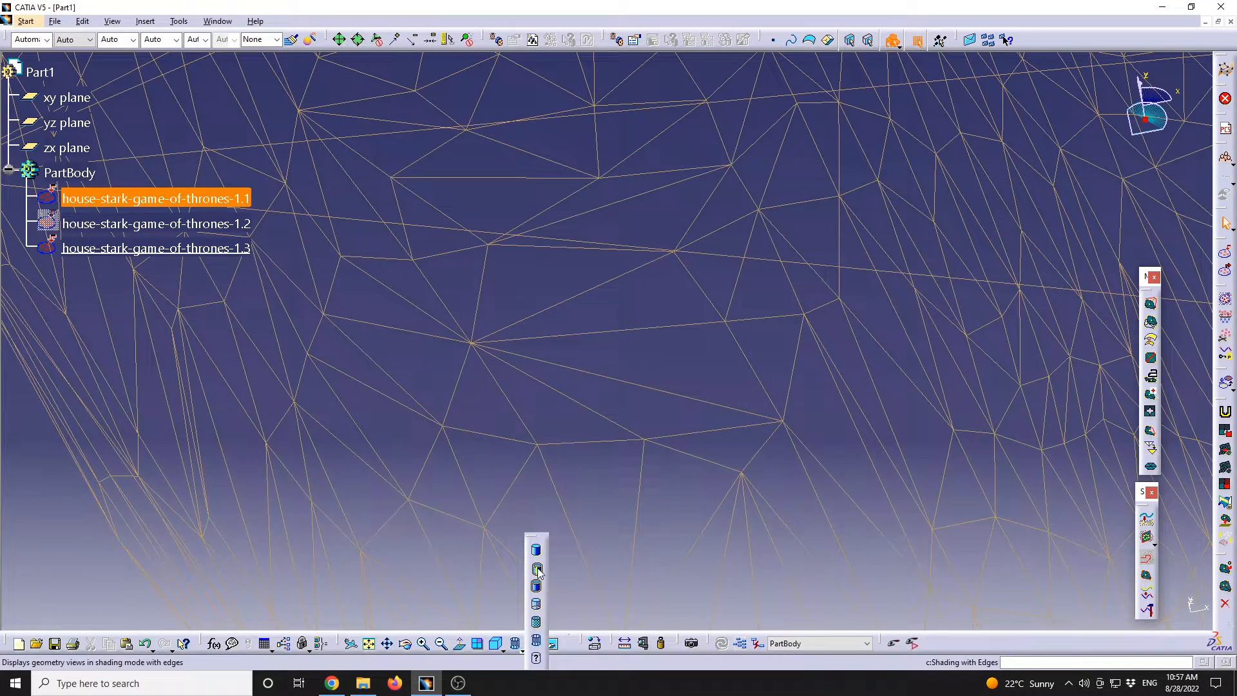
click(536, 623)
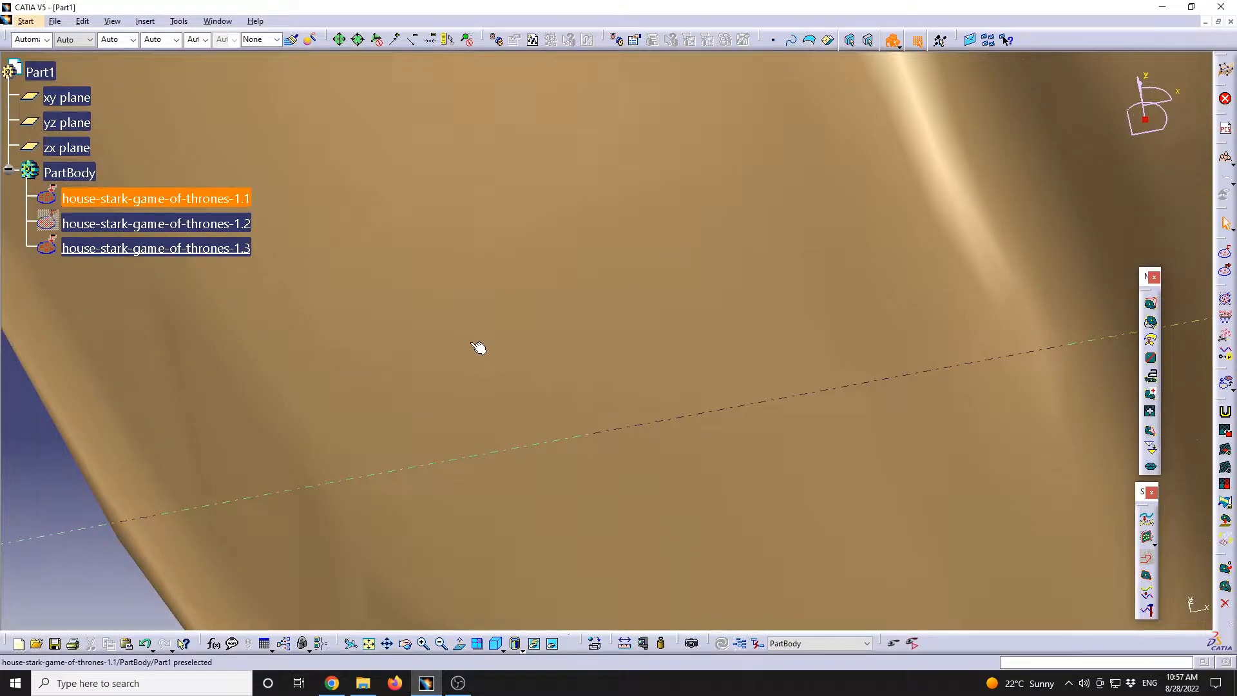
middle_drag(709, 244, 723, 464)
middle_drag(664, 199, 628, 515)
middle_drag(624, 239, 608, 554)
middle_drag(662, 304, 663, 395)
right_click(165, 199)
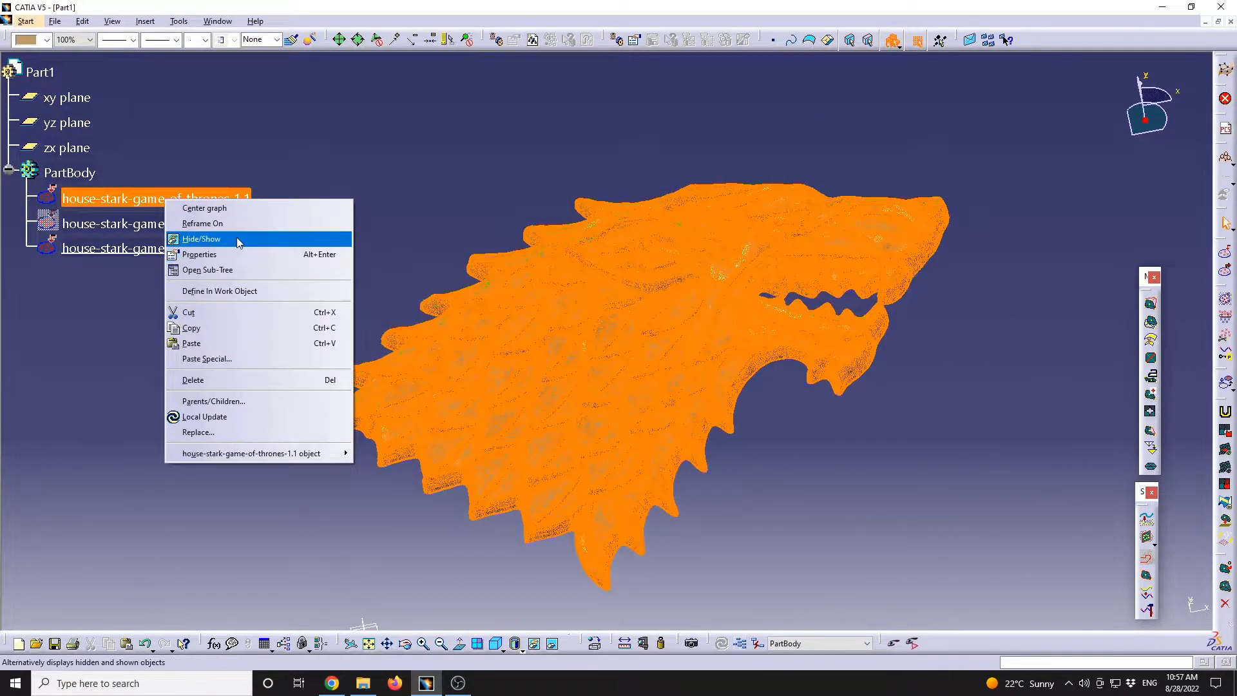
click(225, 240)
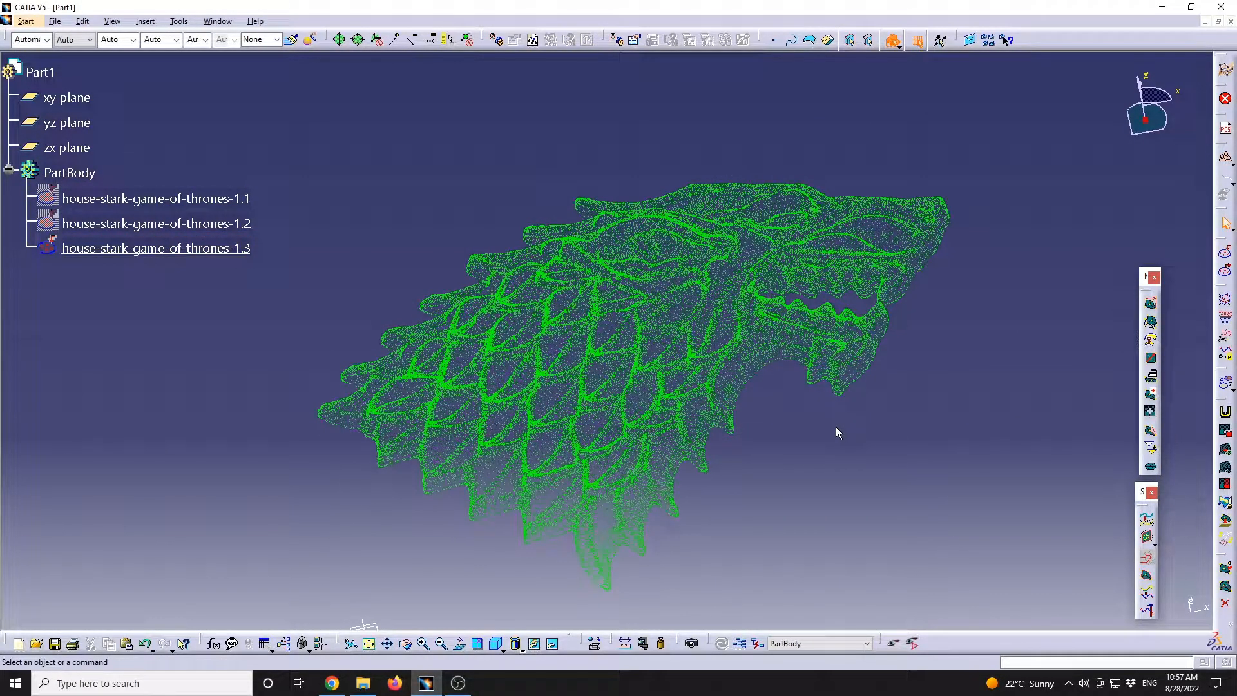
Step: Create a mesh from the point cloud house-stark-game-of-thrones-1.3 using the 3D Mesher with a 0.06 mm neighborhood
middle_drag(847, 384, 633, 372)
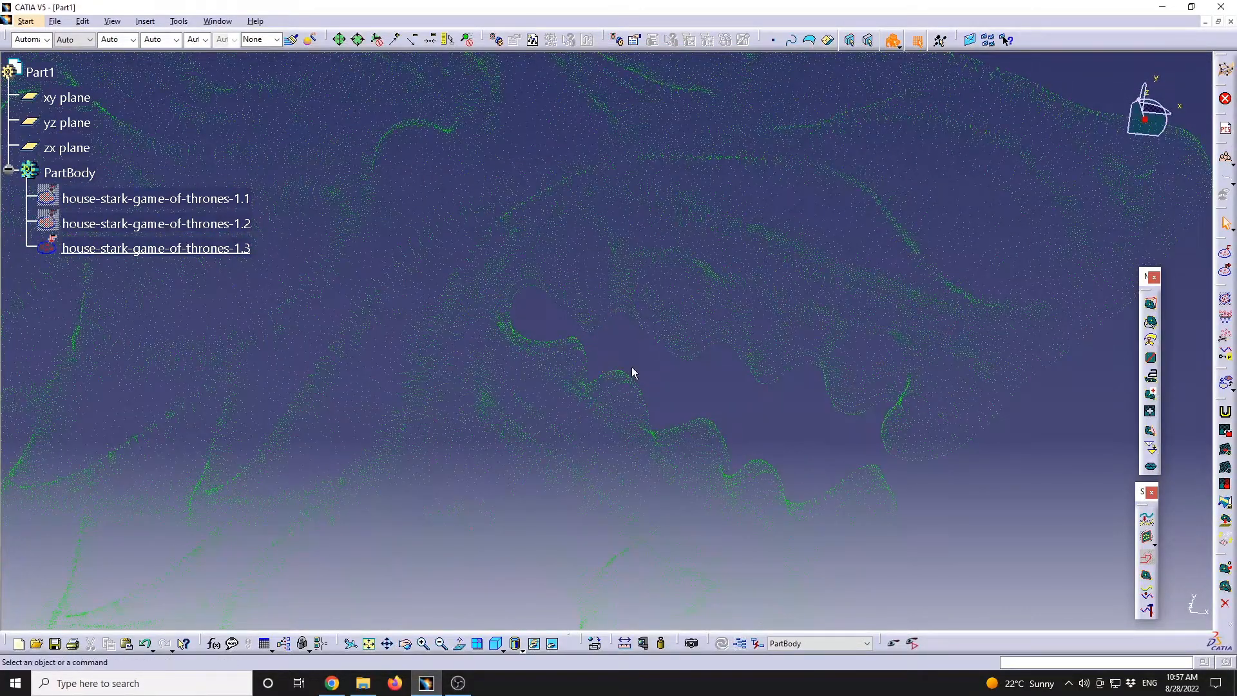
click(1152, 306)
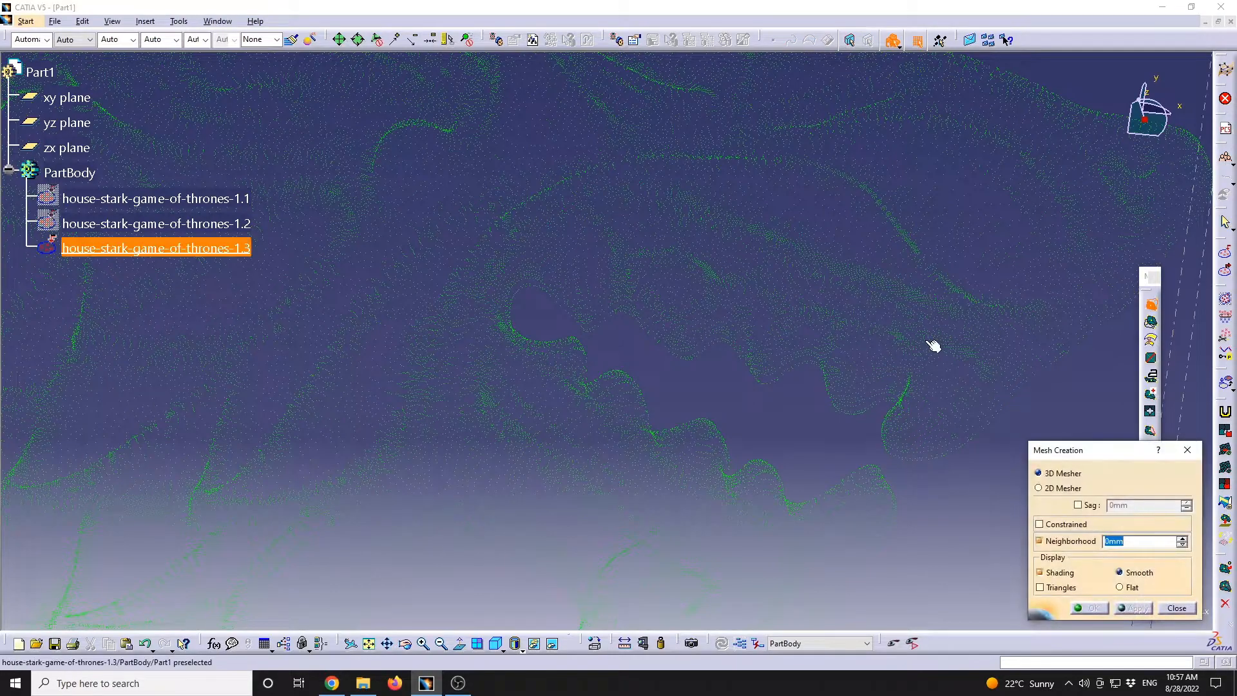
mouse_move(794, 400)
middle_down()
mouse_move(791, 315)
mouse_move(793, 401)
middle_up()
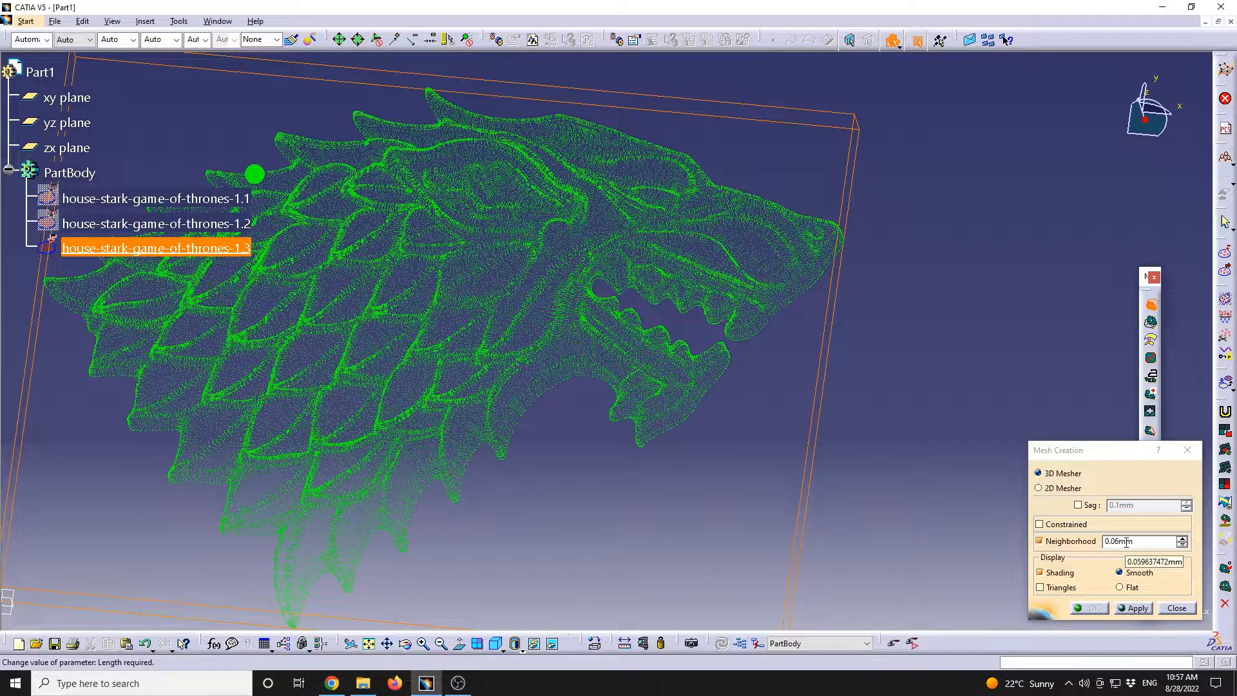
click(1139, 608)
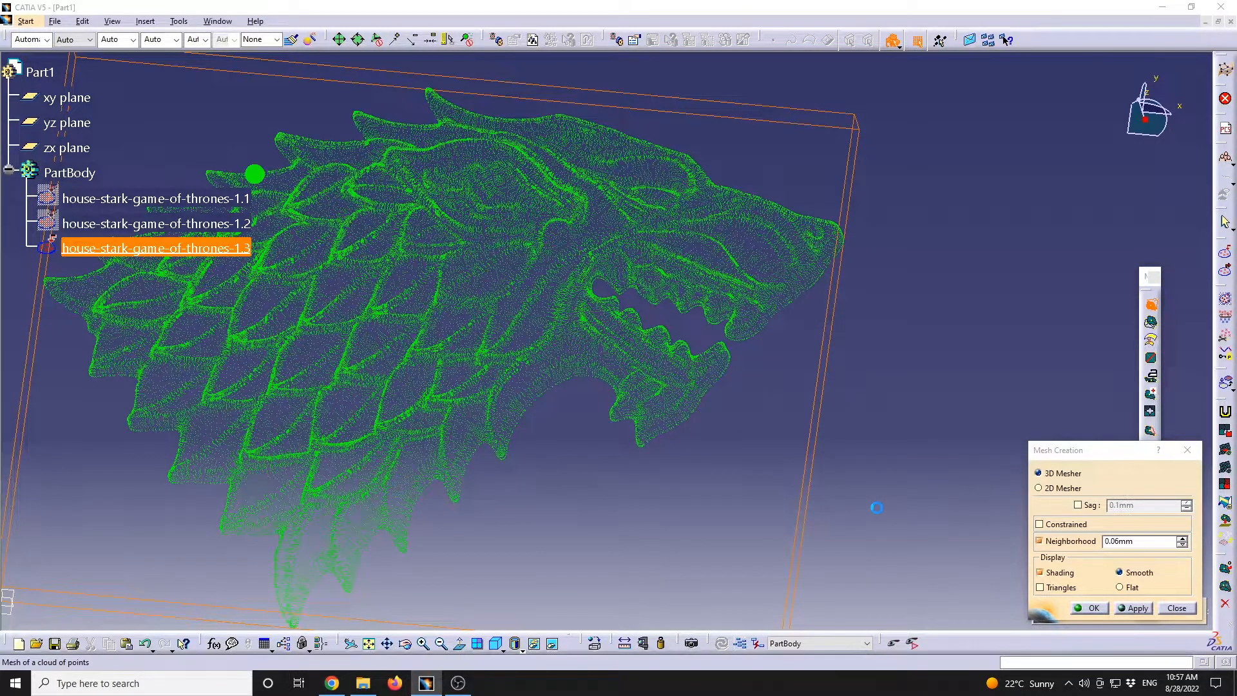
middle_drag(413, 521, 712, 369)
ctrl+middle_drag(712, 368, 697, 295)
middle_drag(589, 368, 645, 407)
click(1096, 610)
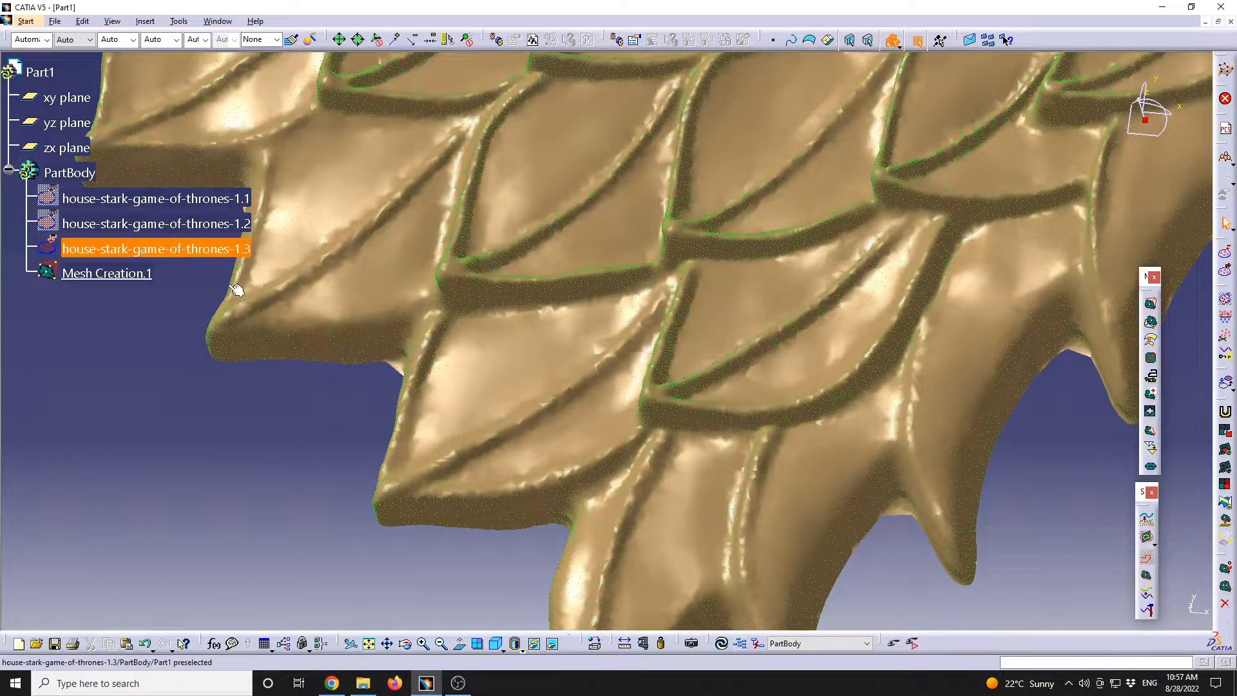
Step: Hide the point cloud house-stark-game-of-thrones-1.3 and leave only the newly created mesh on display
right_click(222, 250)
click(258, 293)
middle_drag(683, 467, 615, 308)
right_click(217, 246)
click(89, 346)
Step: Colour Mesh Creation.1 blue
click(109, 277)
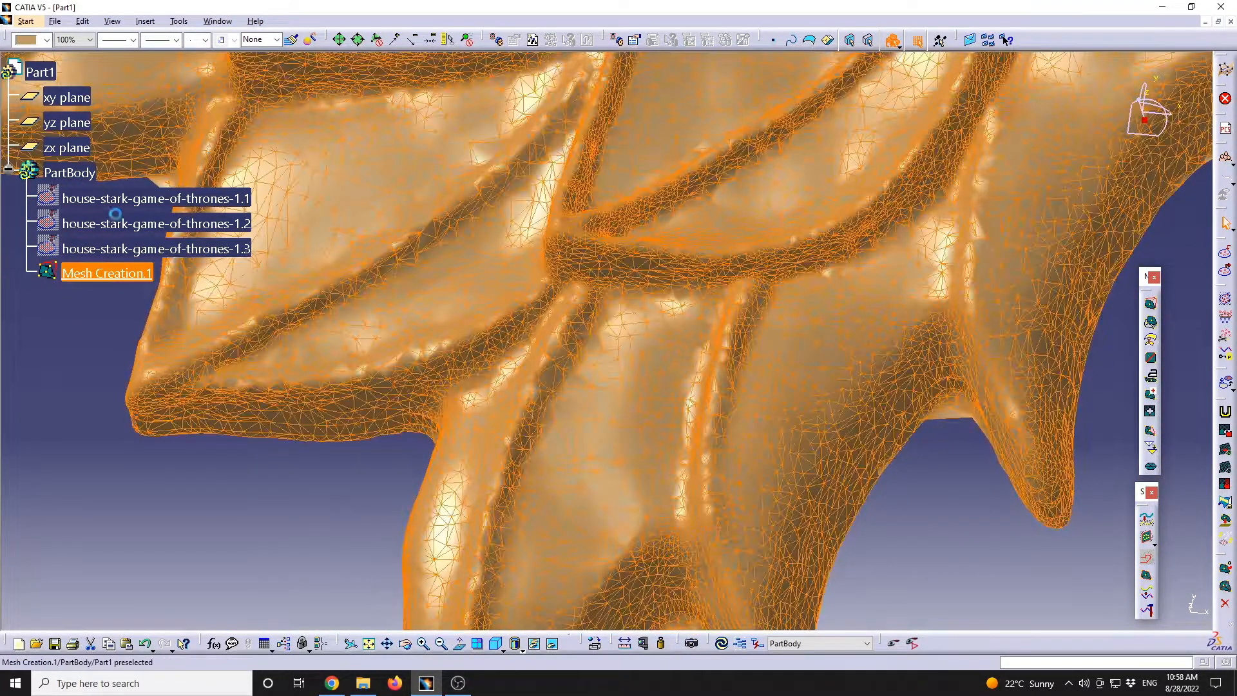
click(47, 40)
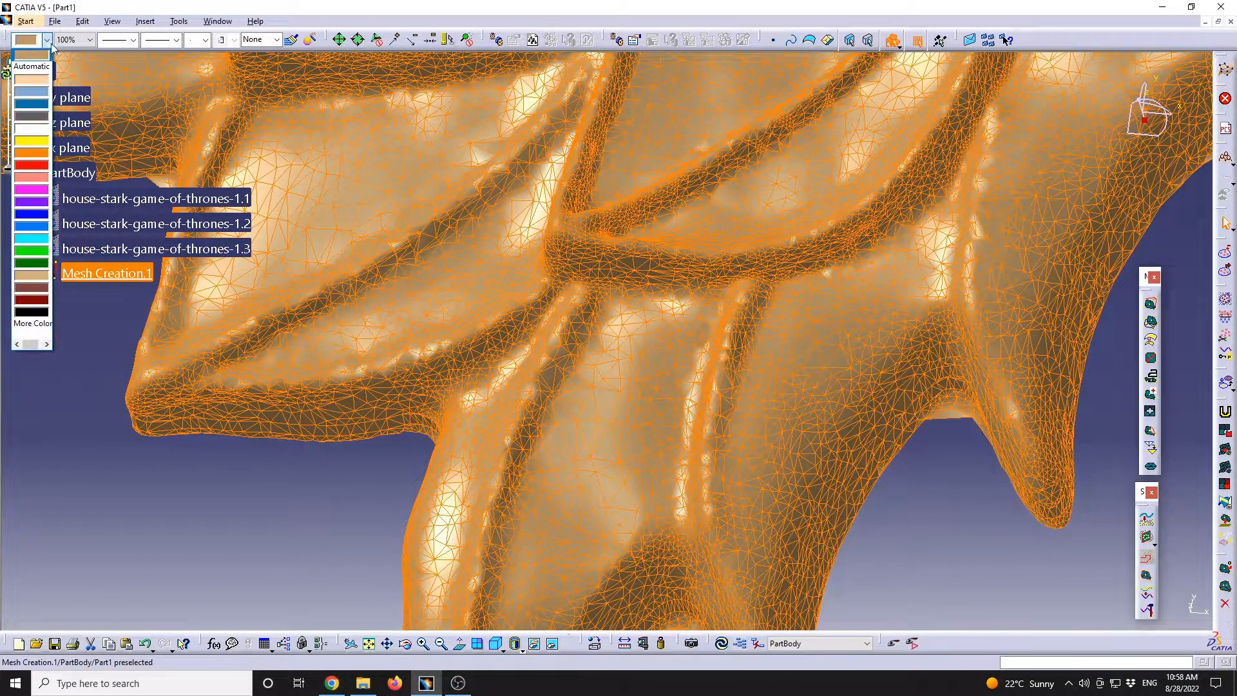
click(36, 232)
click(348, 477)
middle_drag(632, 243, 632, 547)
middle_drag(703, 258, 663, 236)
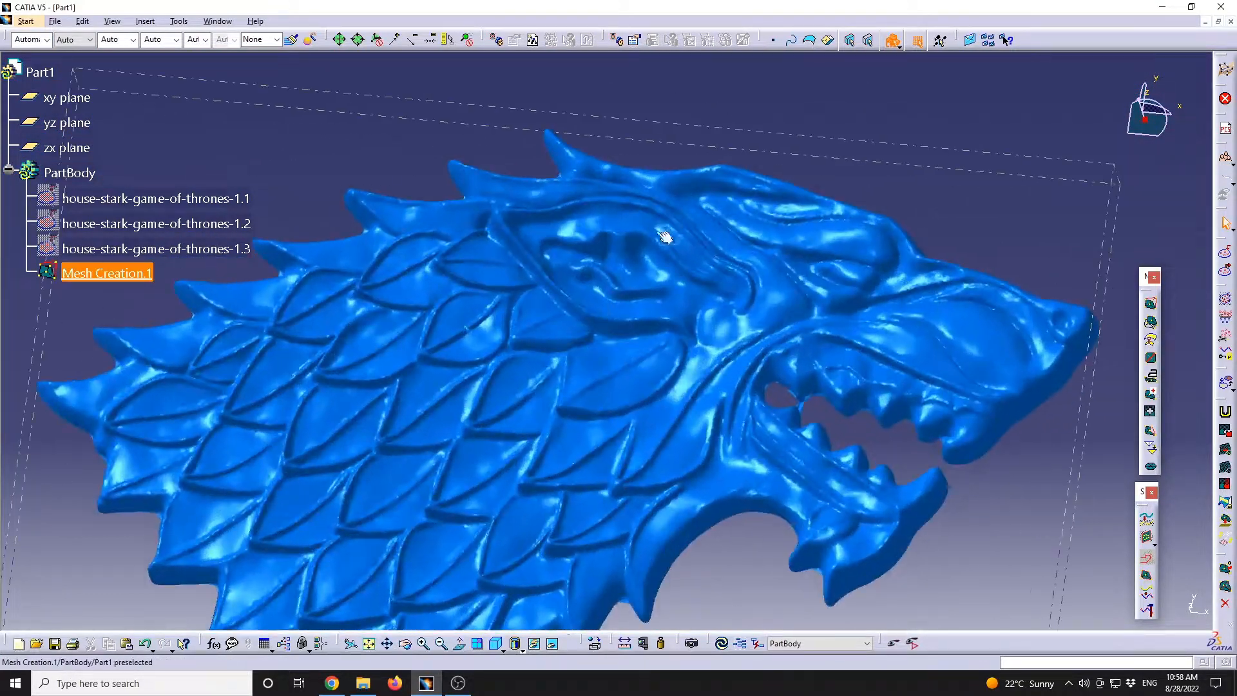
Step: Show house-stark-game-of-thrones-1.1 over the blue mesh and compare how their facets overlap on the snout and scales
click(118, 199)
right_click(123, 348)
click(138, 384)
middle_drag(1030, 513, 701, 403)
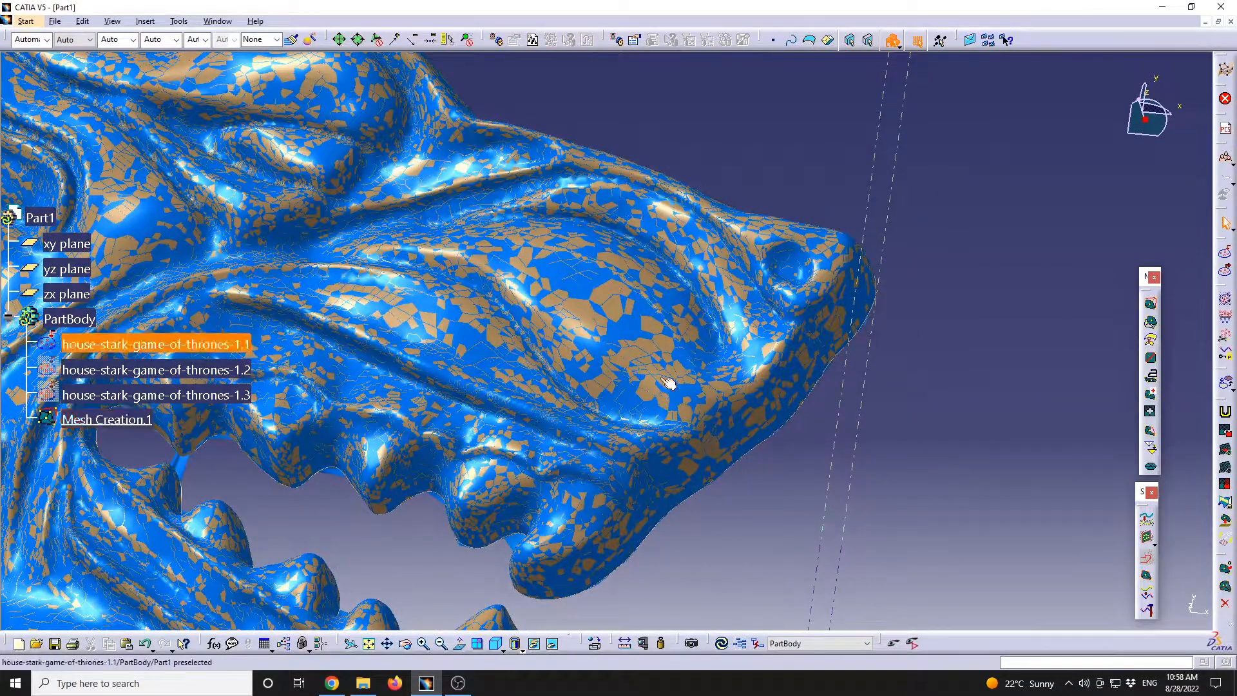
middle_drag(628, 364, 461, 257)
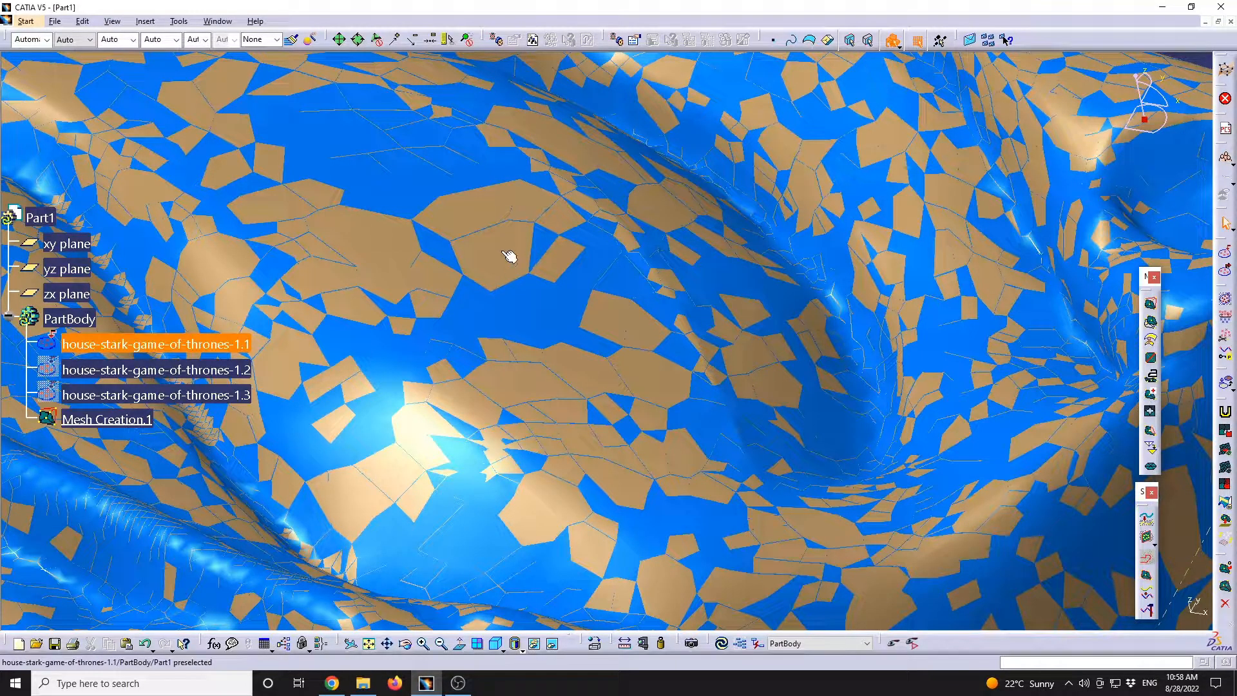
ctrl+middle_drag(596, 261, 554, 426)
middle_drag(400, 412, 832, 309)
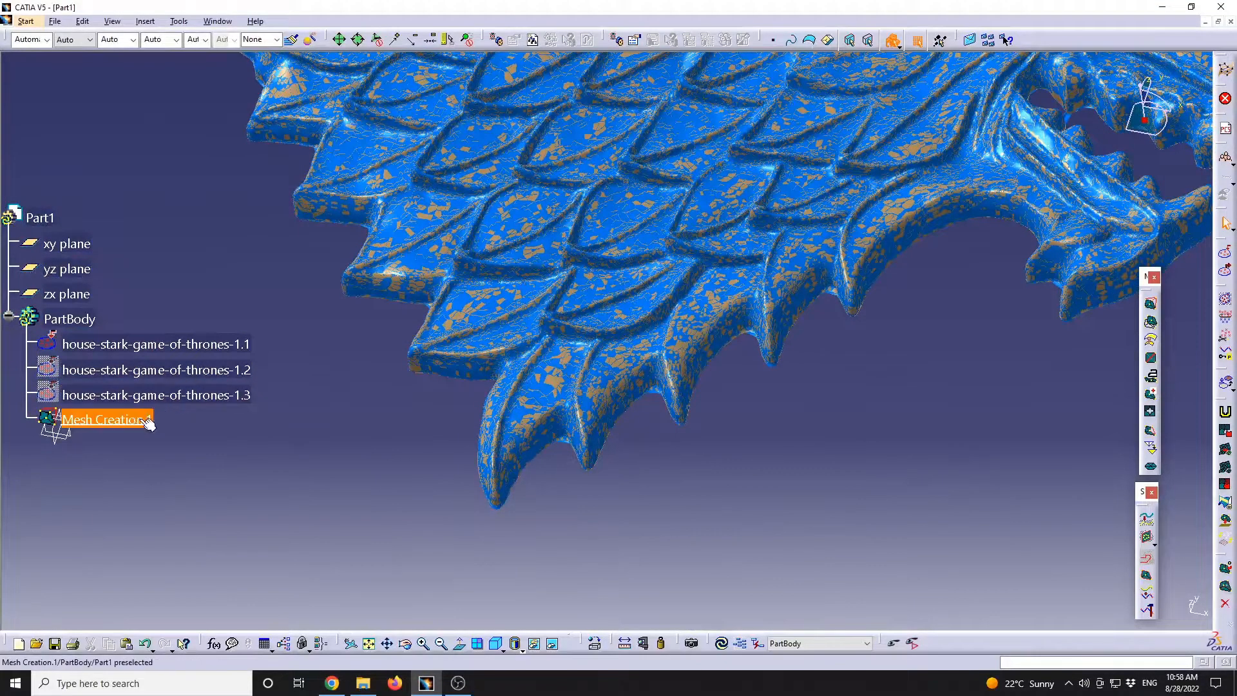
Step: Hide Mesh Creation.1 and inspect the scale edges of the original imported mesh
right_click(148, 423)
click(168, 193)
middle_drag(285, 385, 508, 337)
ctrl+middle_drag(508, 337, 515, 129)
middle_drag(548, 322, 543, 449)
middle_drag(712, 353, 620, 430)
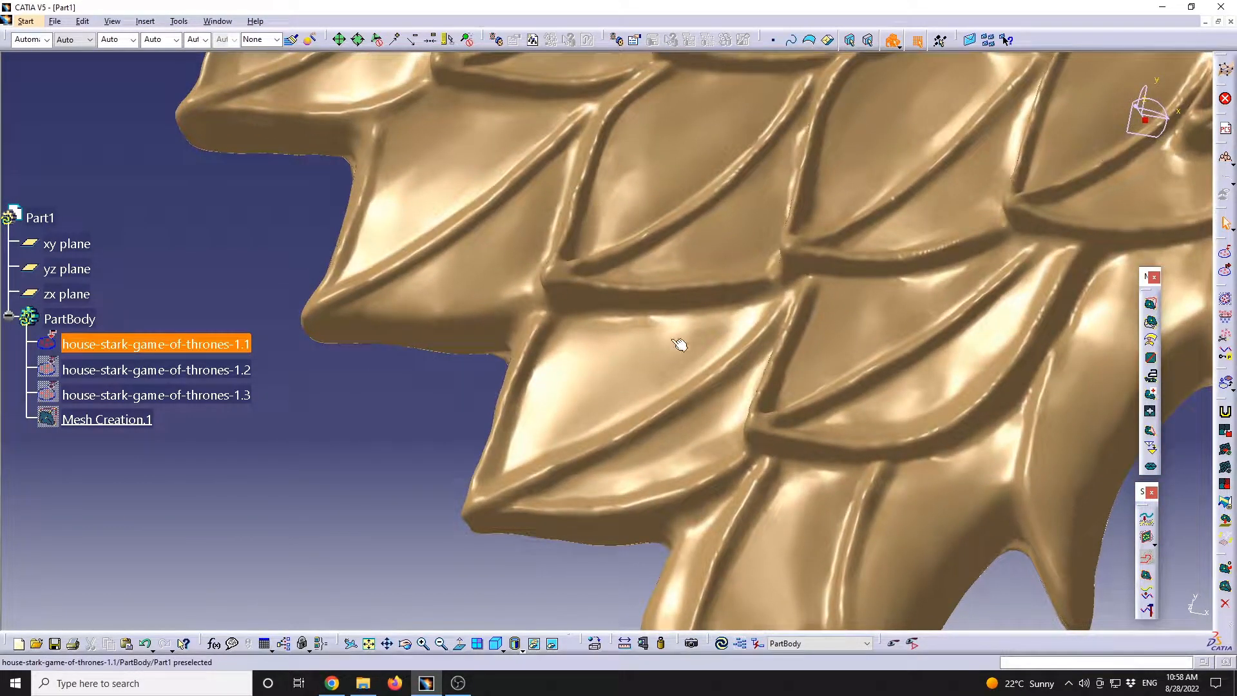
Step: Show Mesh Creation.1 again and hide house-stark-game-of-thrones-1.1
right_click(131, 422)
click(187, 193)
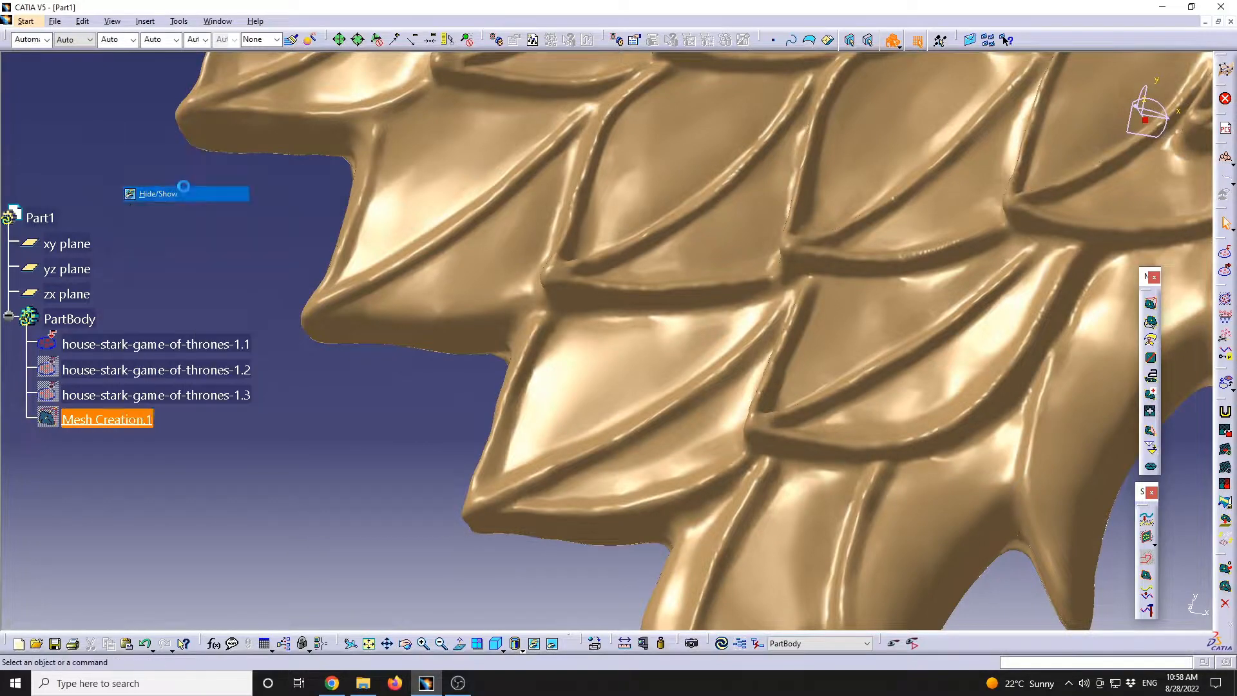
right_click(150, 346)
click(187, 390)
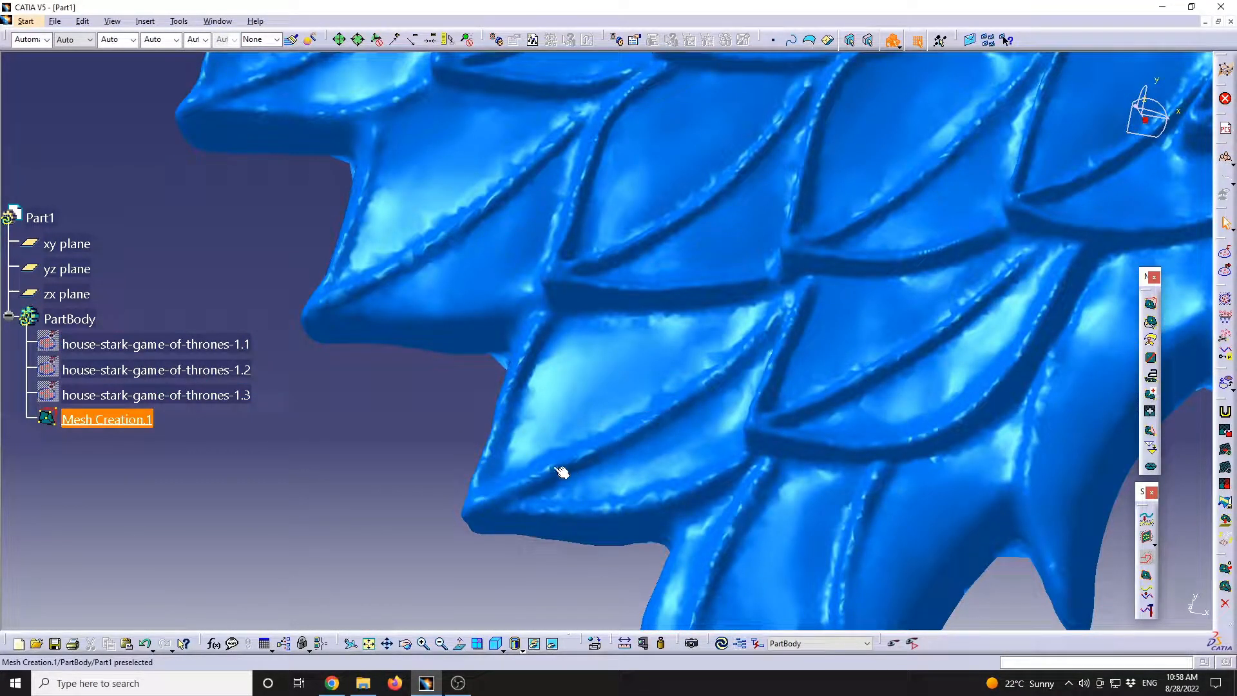
Step: Examine the facets along a scale edge of Mesh Creation.1 in wireframe display, and restore the shaded display
middle_drag(599, 507, 649, 245)
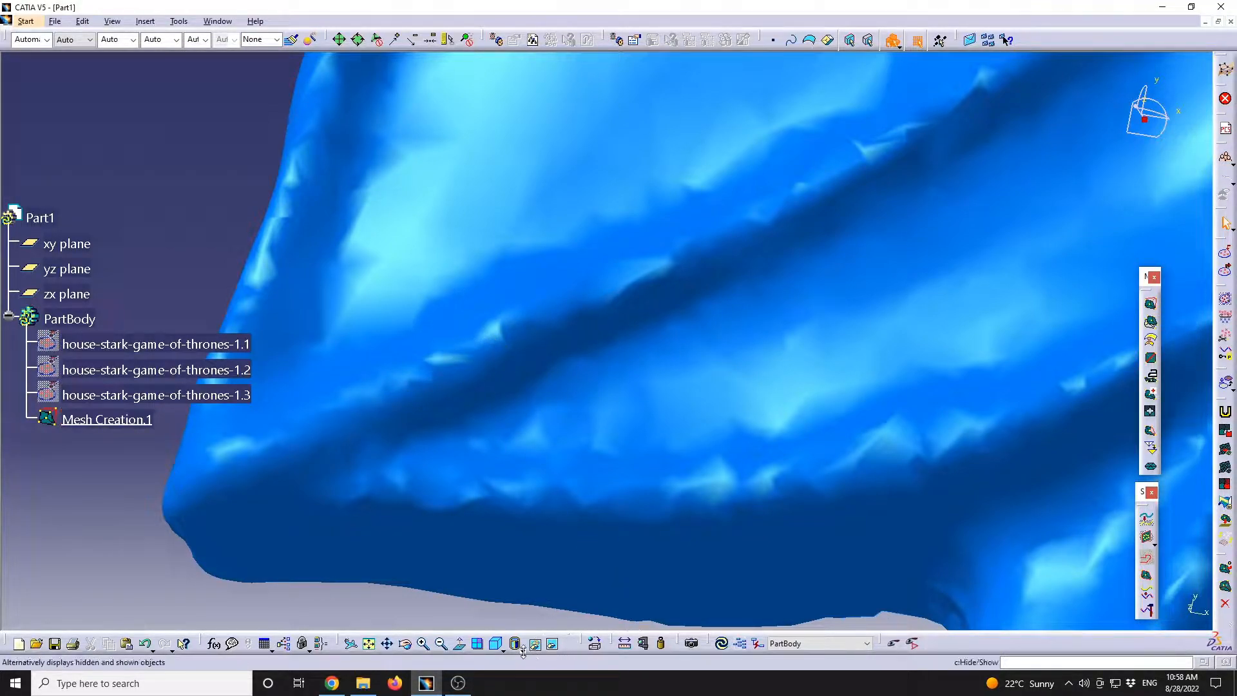
click(521, 650)
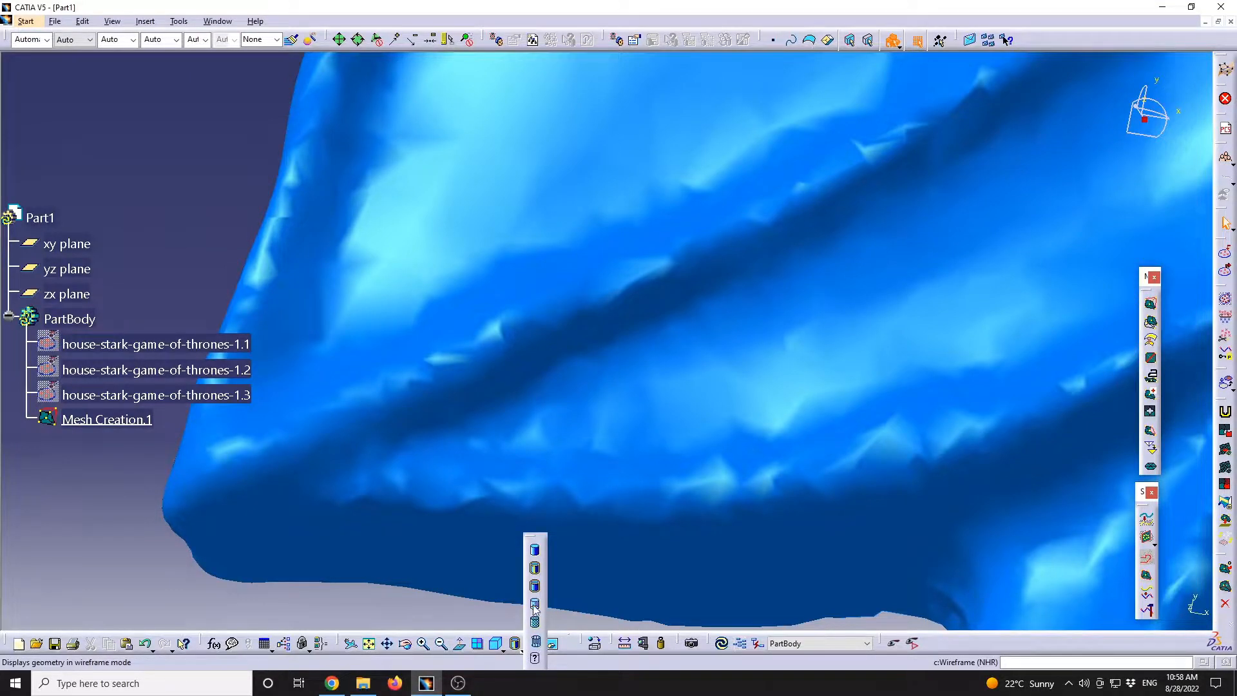
click(535, 641)
middle_drag(523, 366, 530, 344)
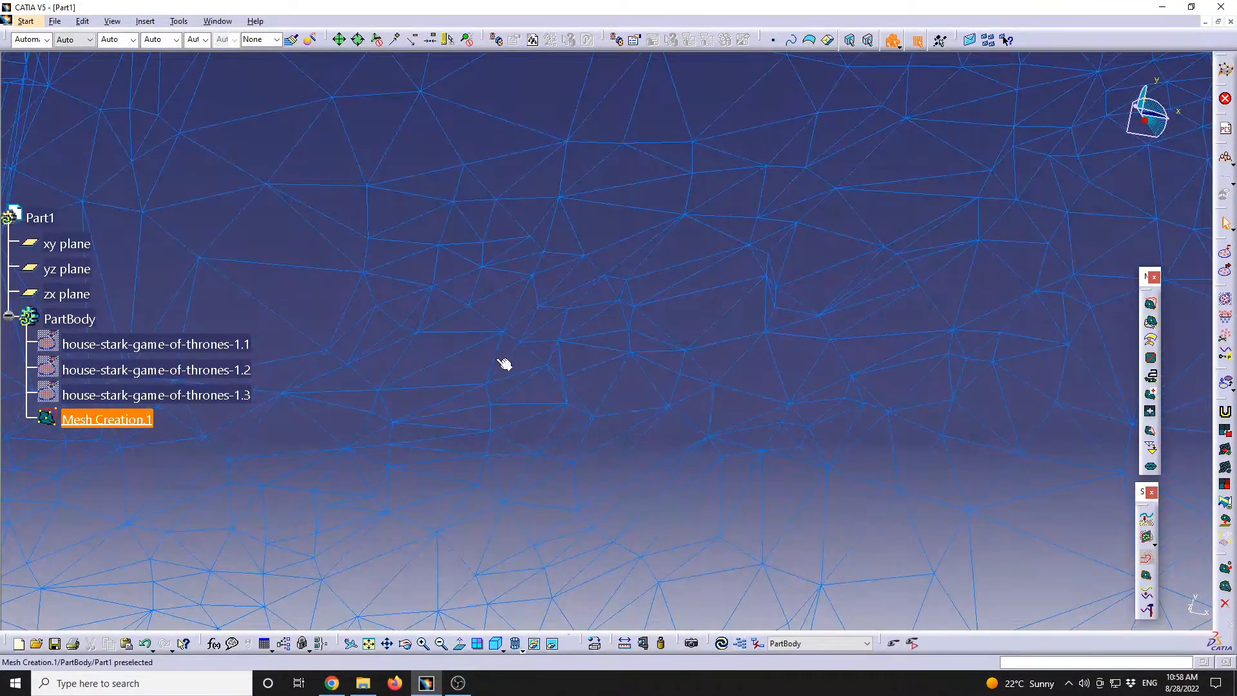
click(520, 641)
click(535, 570)
middle_drag(698, 192, 810, 437)
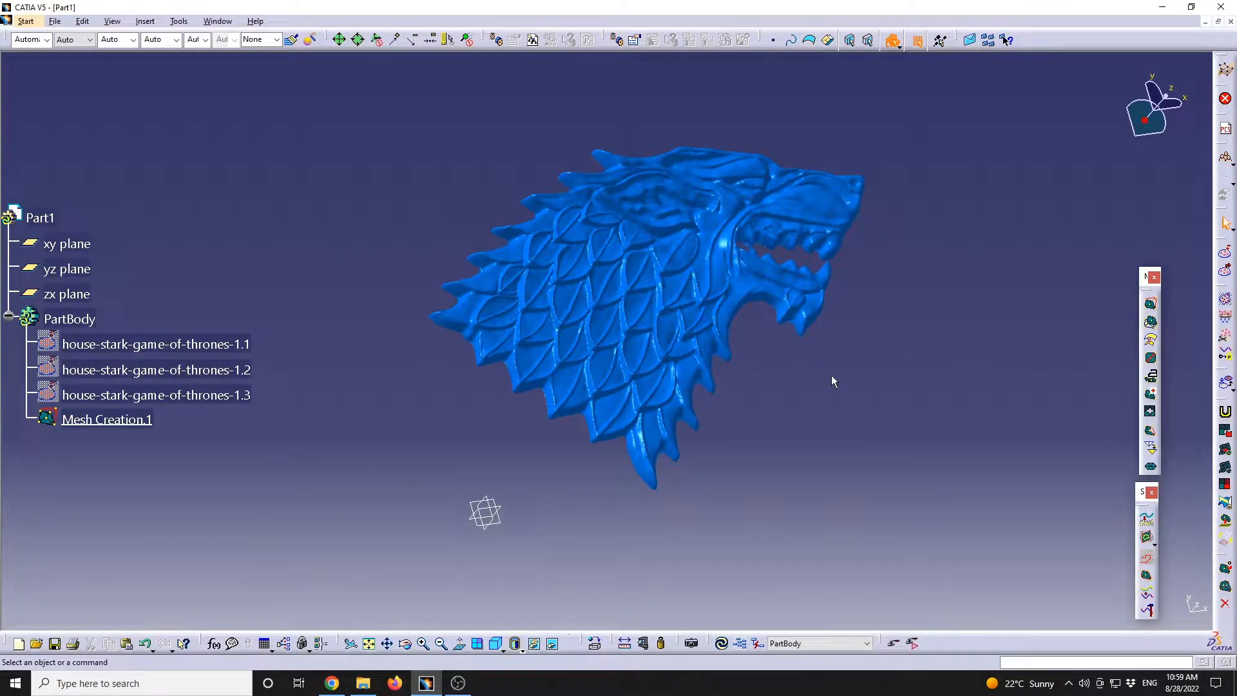
Step: Hide Mesh Creation.1, and briefly show and hide house-stark-game-of-thrones-1.1 so that no mesh is displayed
right_click(148, 422)
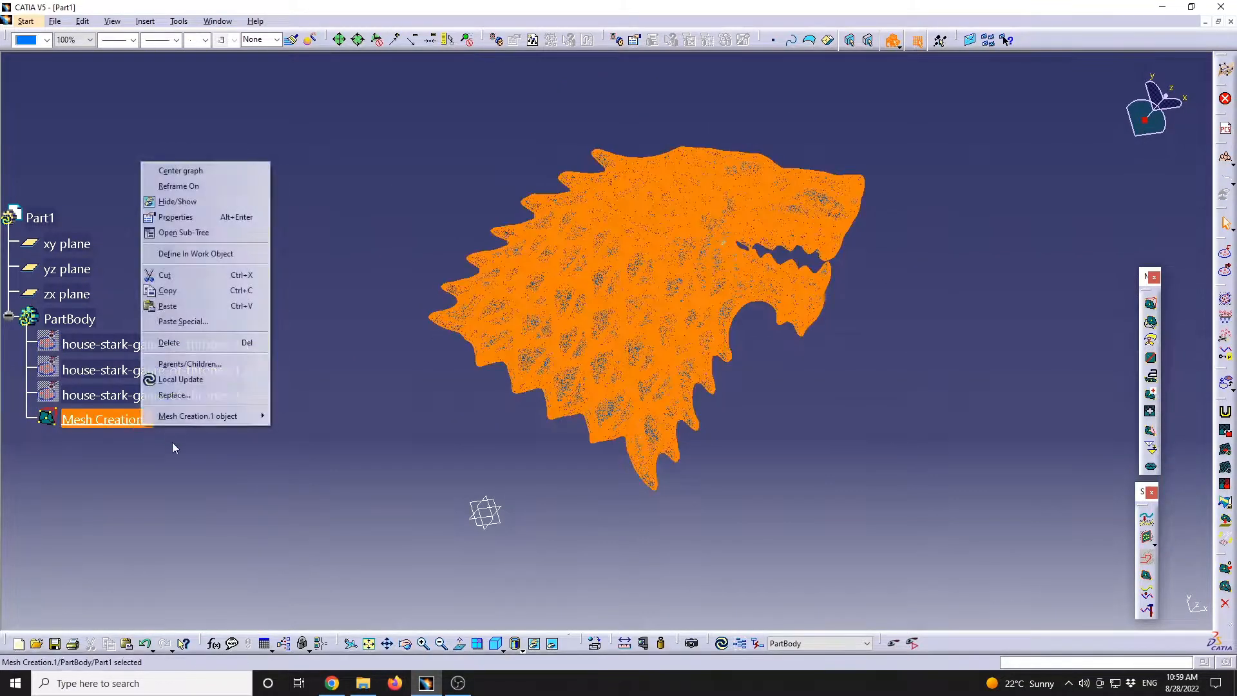
click(199, 204)
right_click(215, 346)
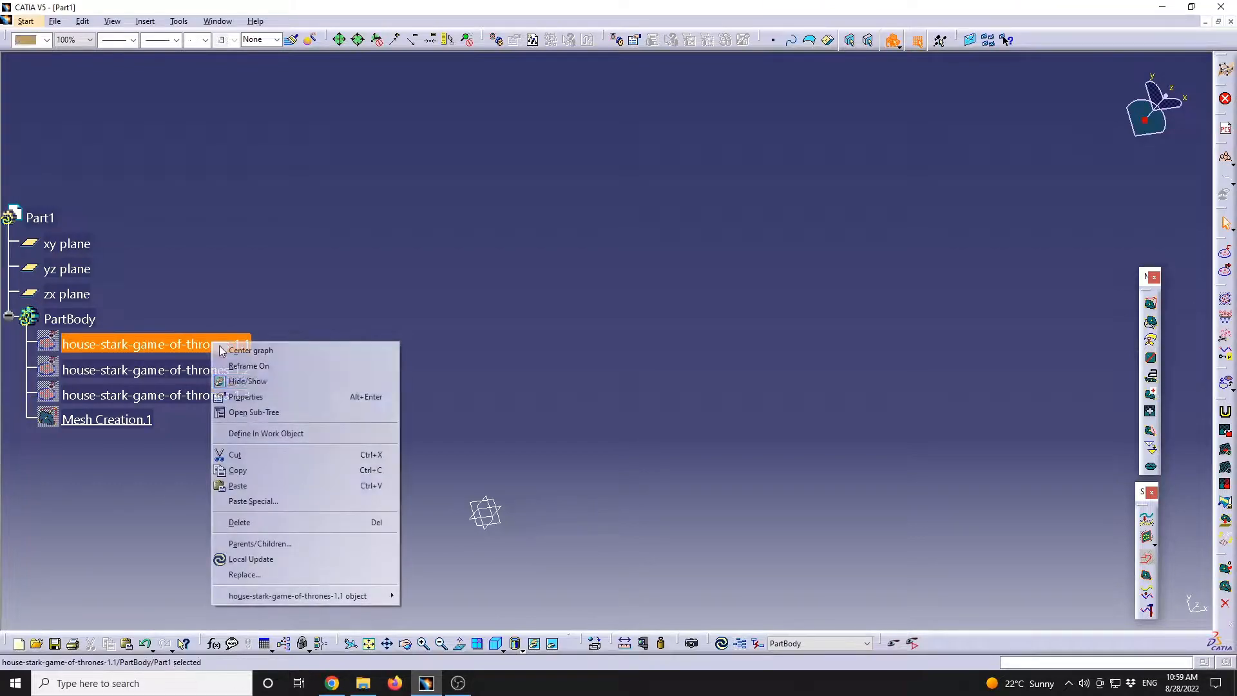
click(298, 383)
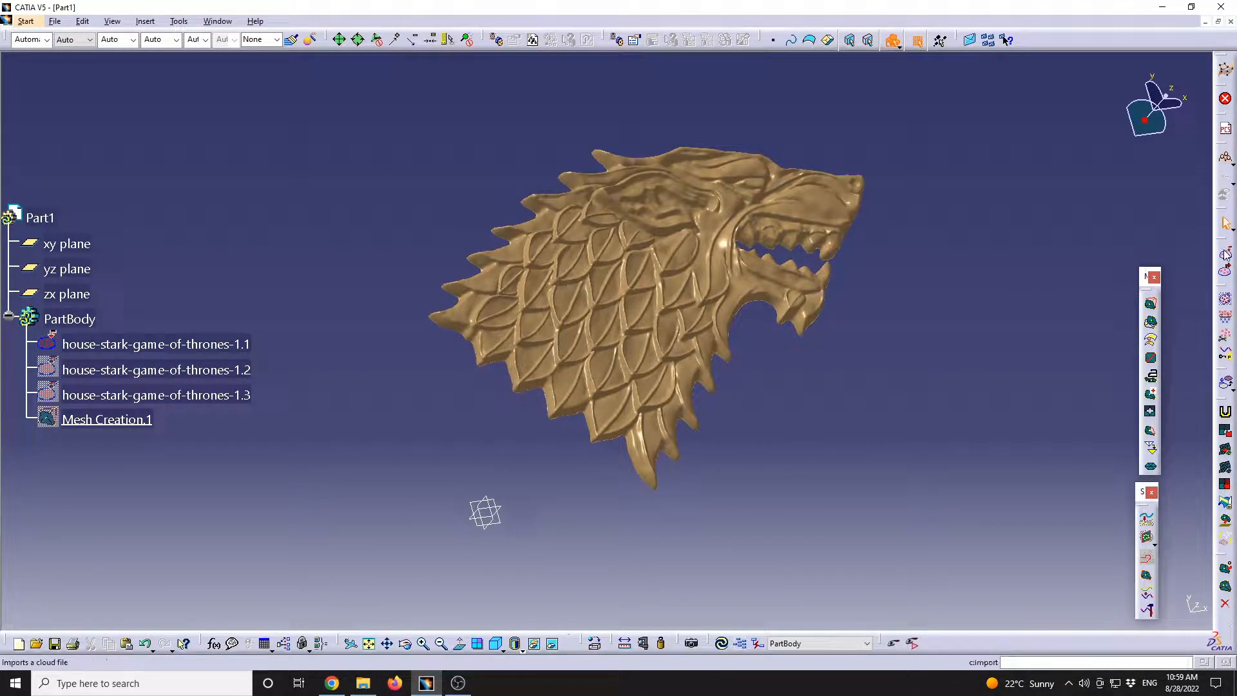
right_click(191, 346)
click(262, 387)
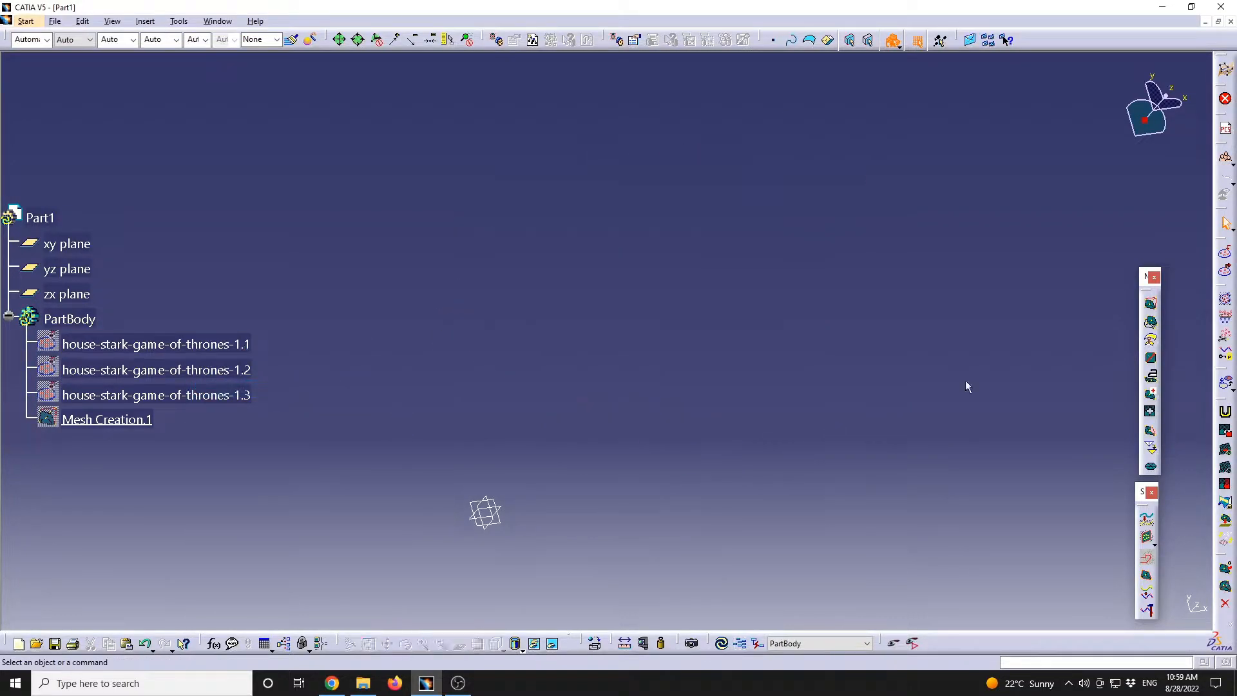
Step: Start importing house-stark-game-of-thrones-1.stl with Create facets and Create scans enabled, and update the import preview
click(1226, 251)
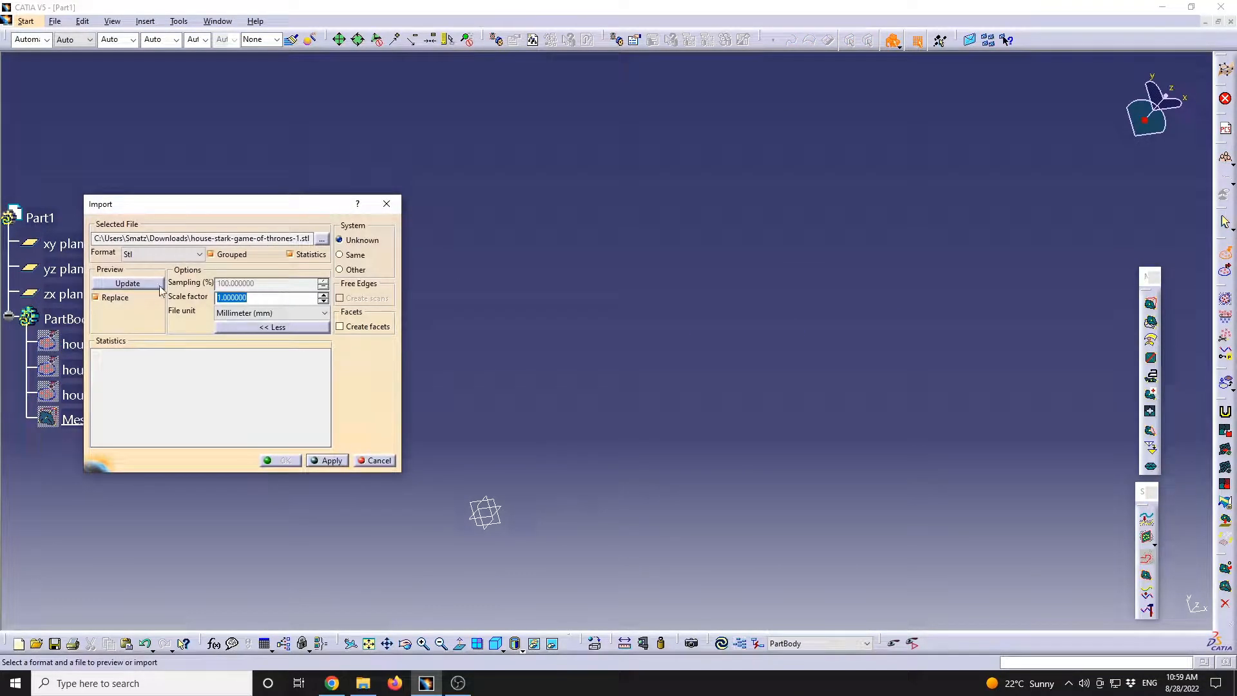
click(362, 328)
click(366, 300)
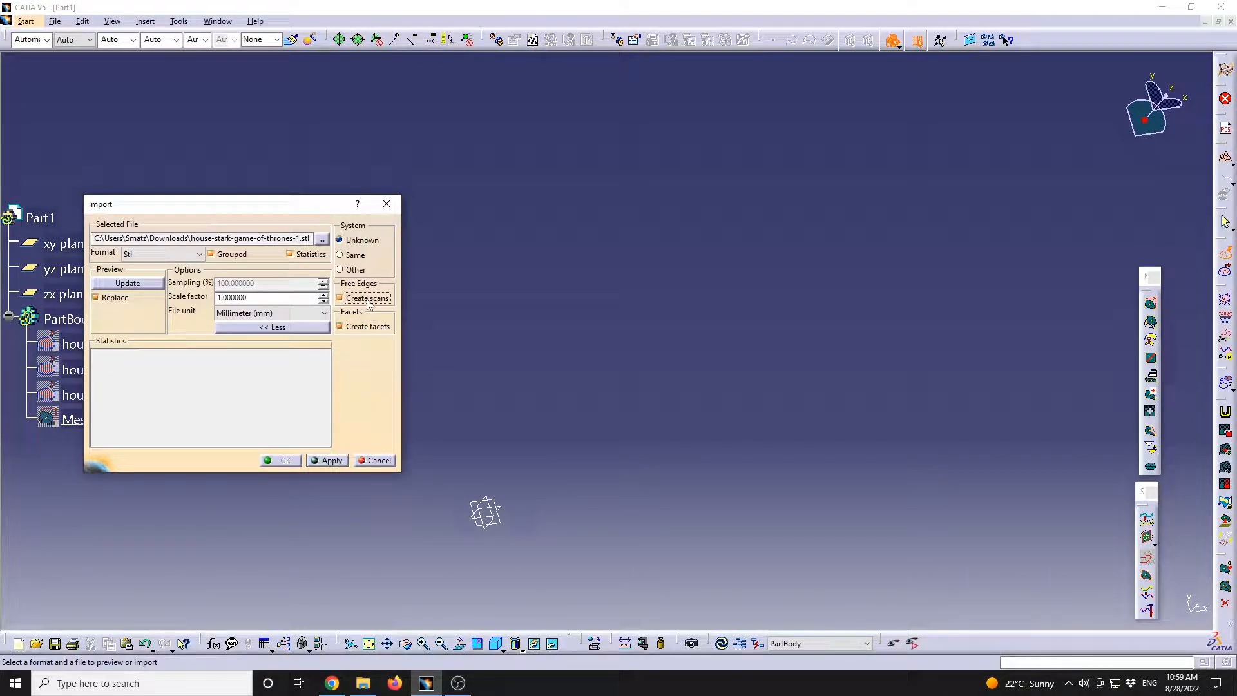
click(132, 284)
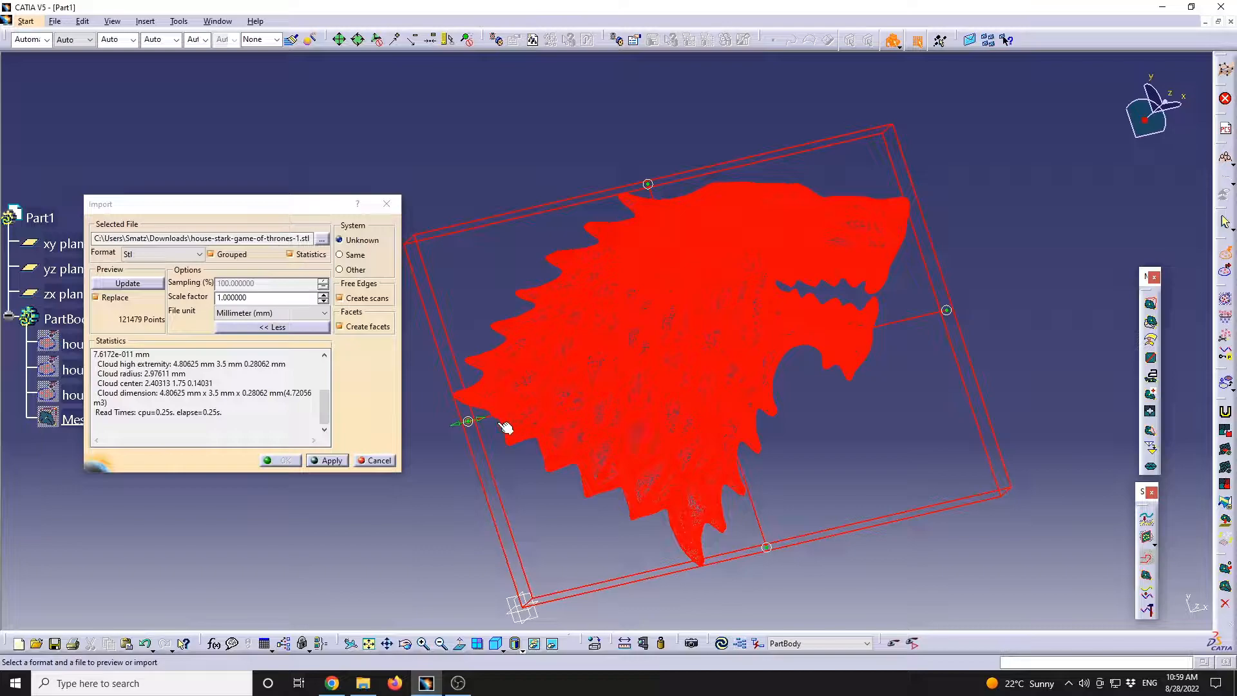
Step: Switch to Chrome to look at the wolf model's MyMiniFactory page, and return to CATIA V5
middle_drag(799, 345, 661, 322)
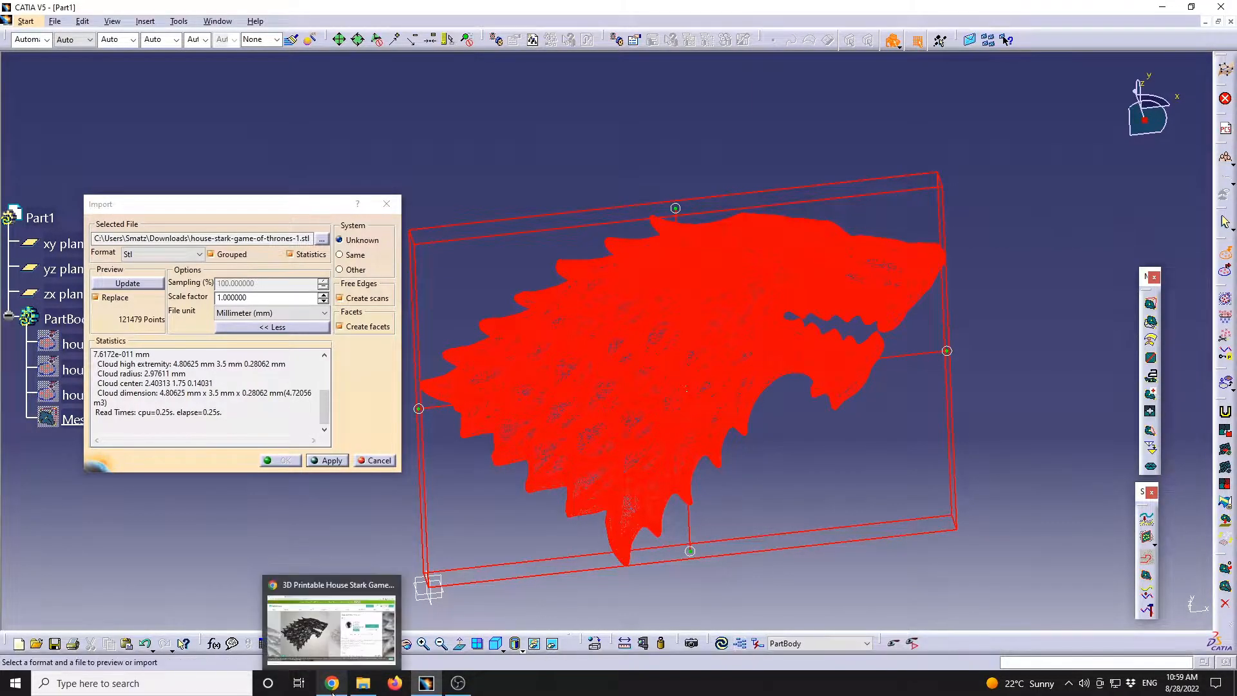
click(348, 638)
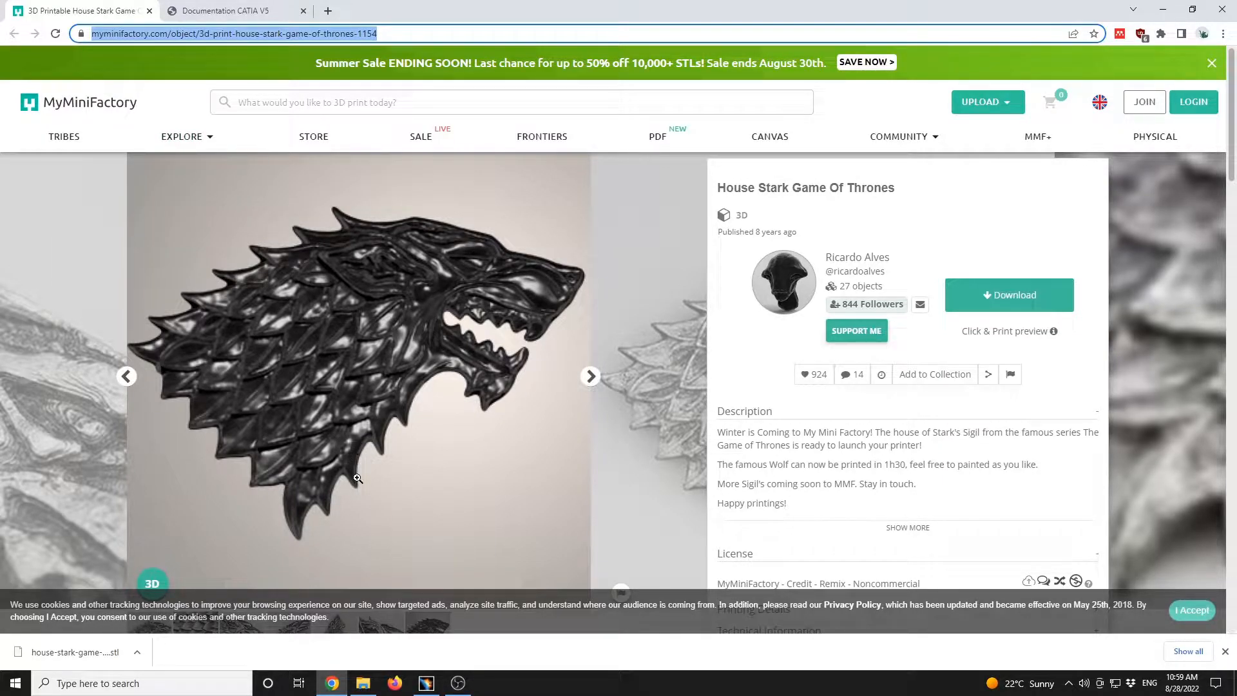
click(447, 635)
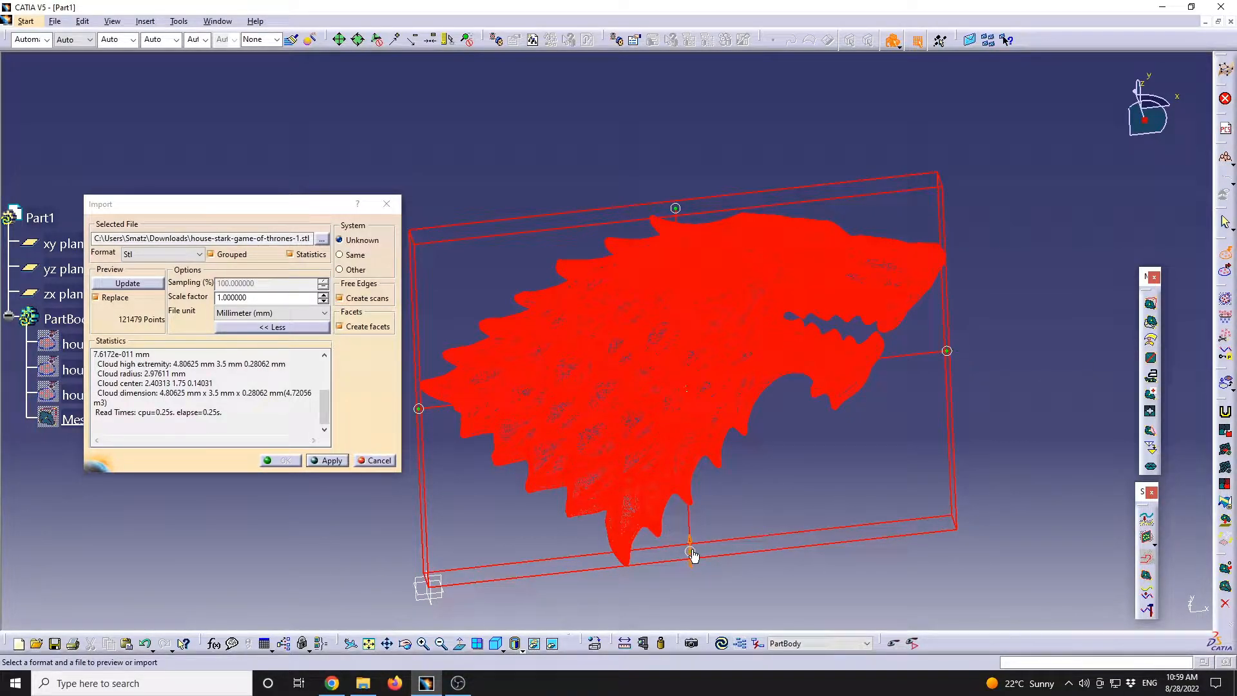
Step: Shrink the preview bounding box from its lower edge to cut off the wolf's lowest scales, and import the remaining portion
drag(692, 551, 702, 442)
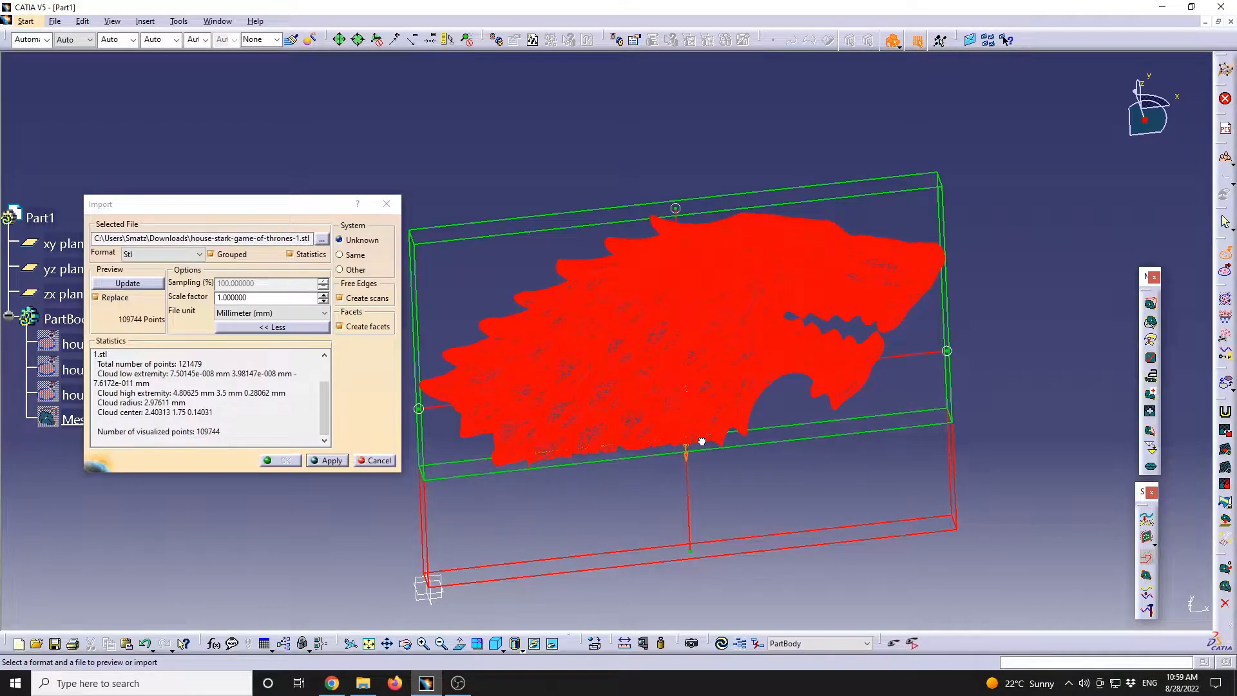
middle_drag(705, 447, 578, 529)
click(335, 461)
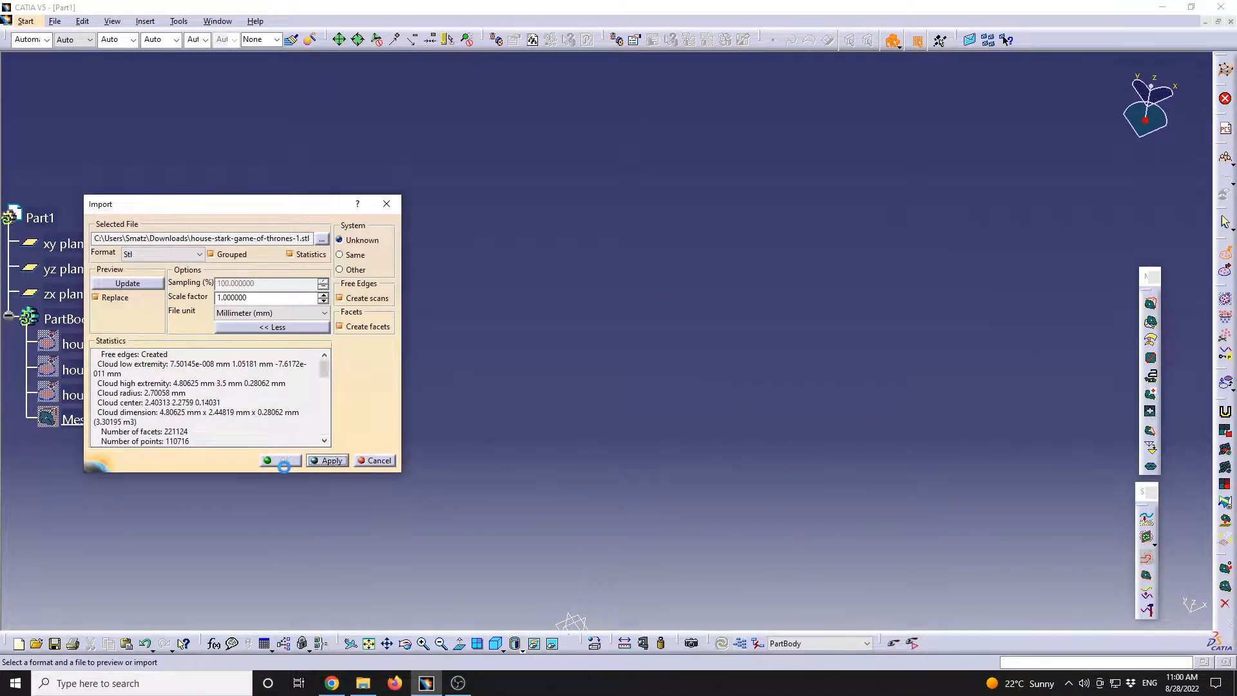
click(281, 460)
Step: Examine the front and back of house-stark-game-of-thrones-1.4 and the free-edge scans along its boundaries
middle_drag(650, 351, 615, 325)
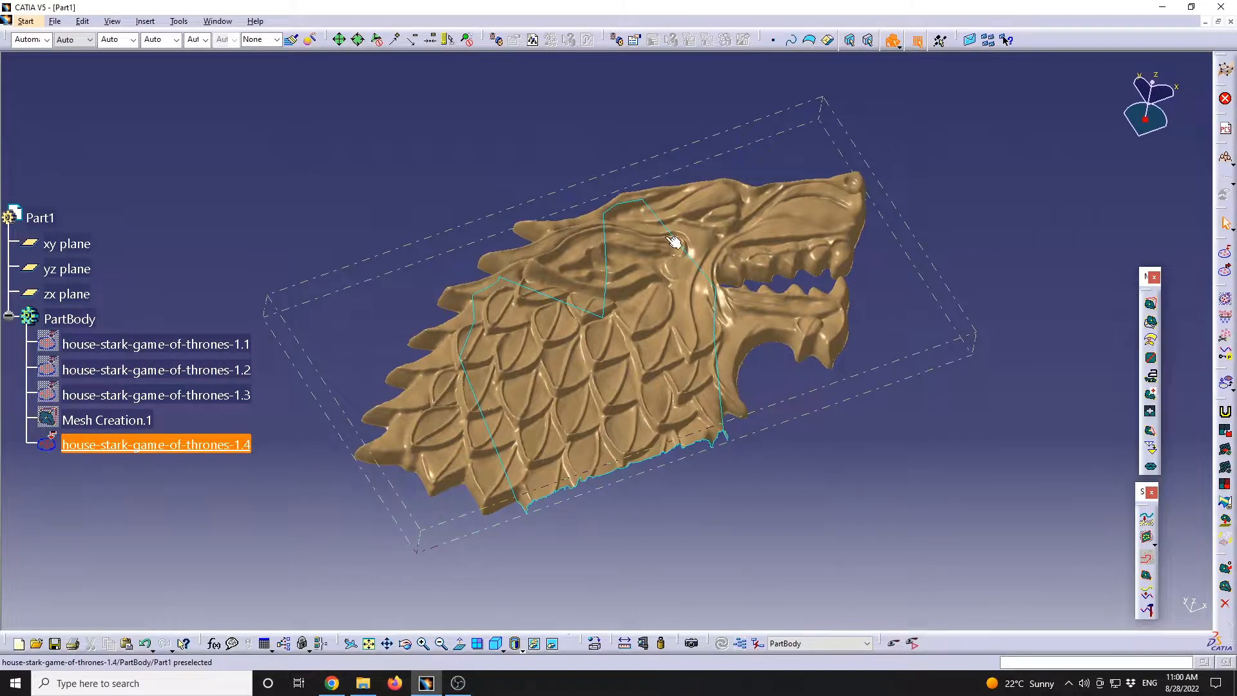
middle_drag(640, 520, 773, 351)
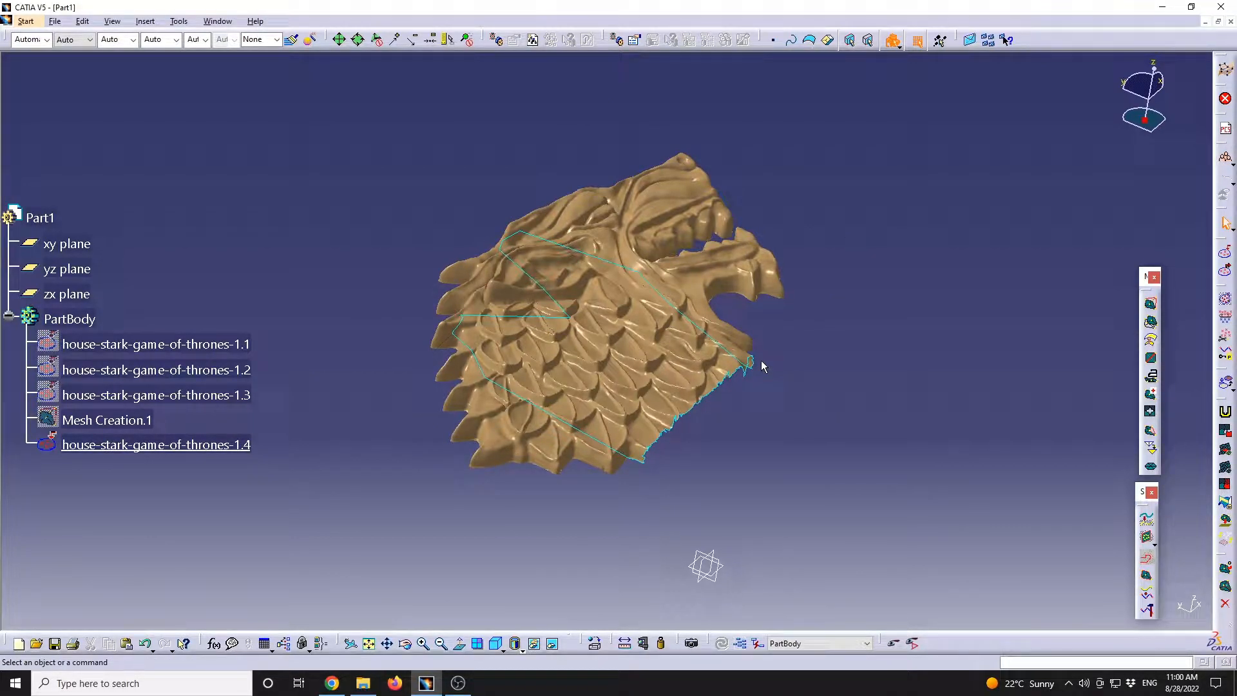
middle_drag(712, 399, 553, 288)
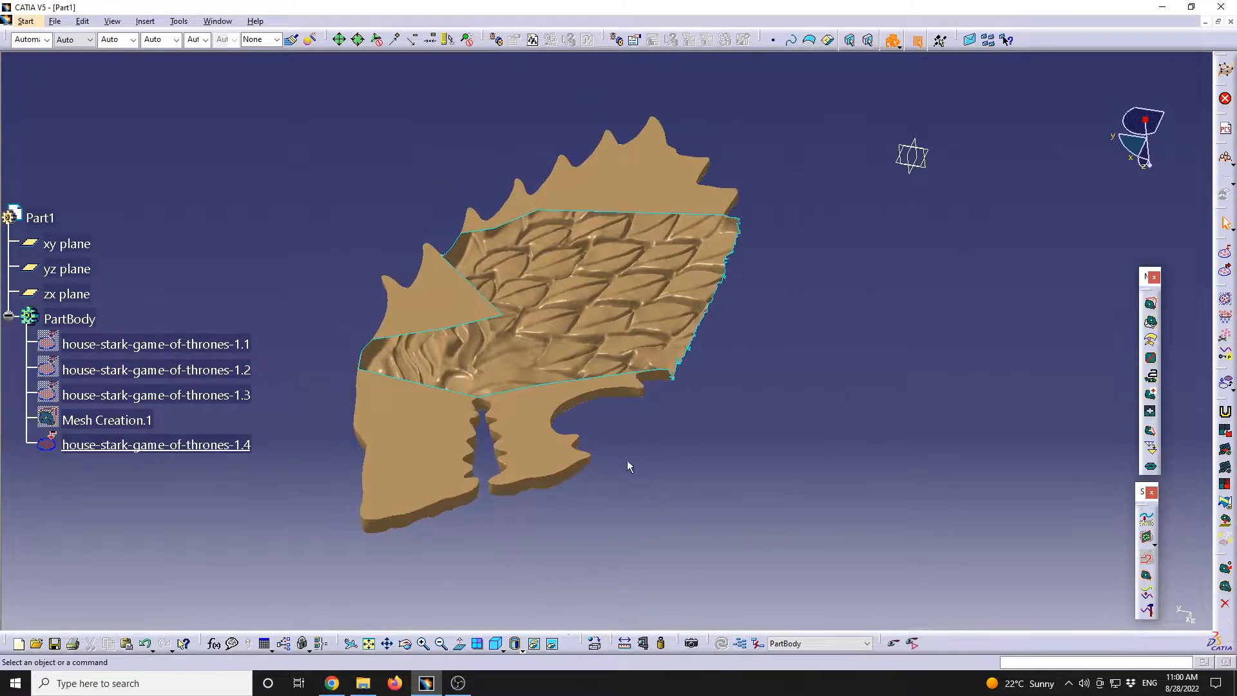
Step: Examine the free-edge scans of house-stark-game-of-thrones-1.4 in wireframe display, and restore the shaded display
click(523, 651)
click(534, 645)
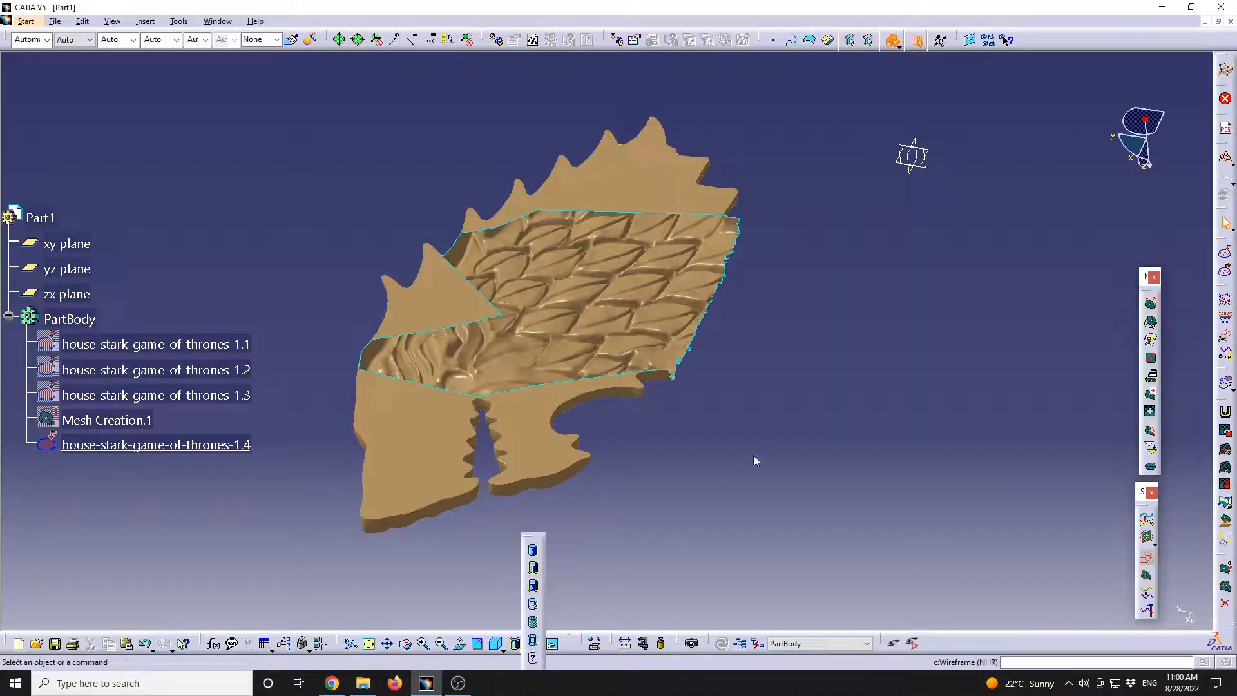
middle_drag(674, 387, 616, 382)
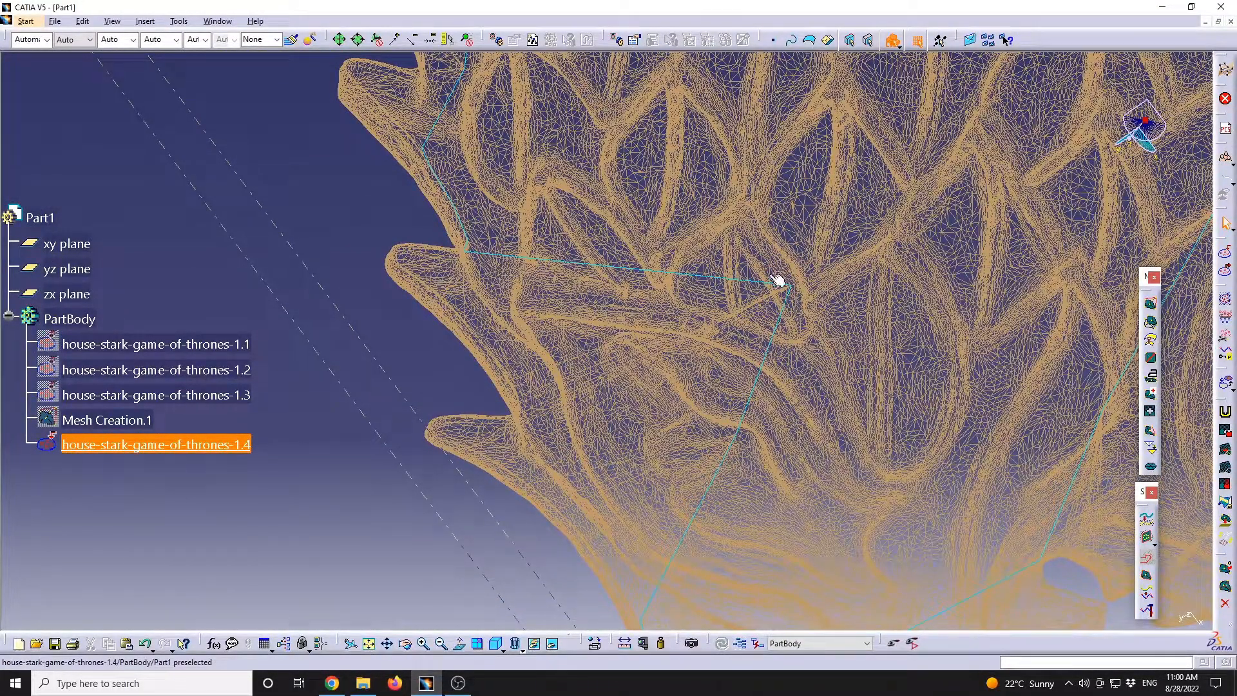
mouse_move(674, 342)
middle_down()
mouse_move(651, 433)
mouse_move(434, 381)
mouse_move(652, 399)
mouse_move(670, 502)
mouse_move(596, 338)
mouse_move(635, 400)
mouse_move(676, 340)
middle_up()
middle_drag(828, 478, 595, 251)
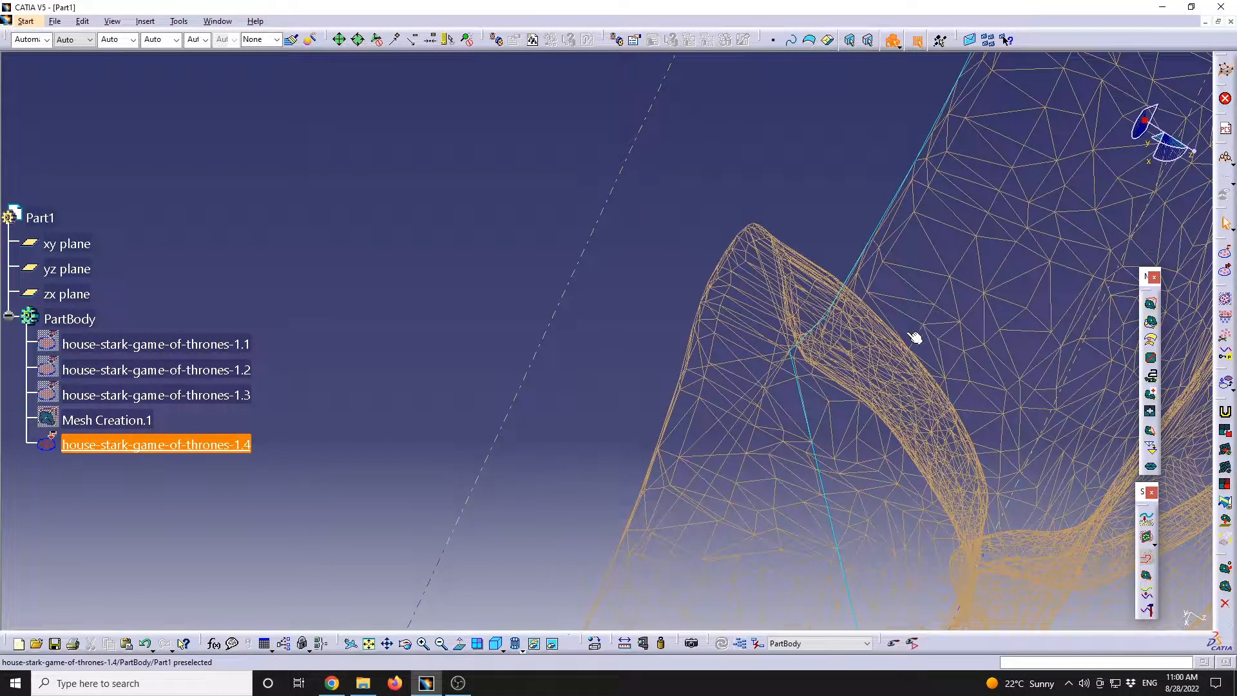
middle_drag(978, 324, 619, 249)
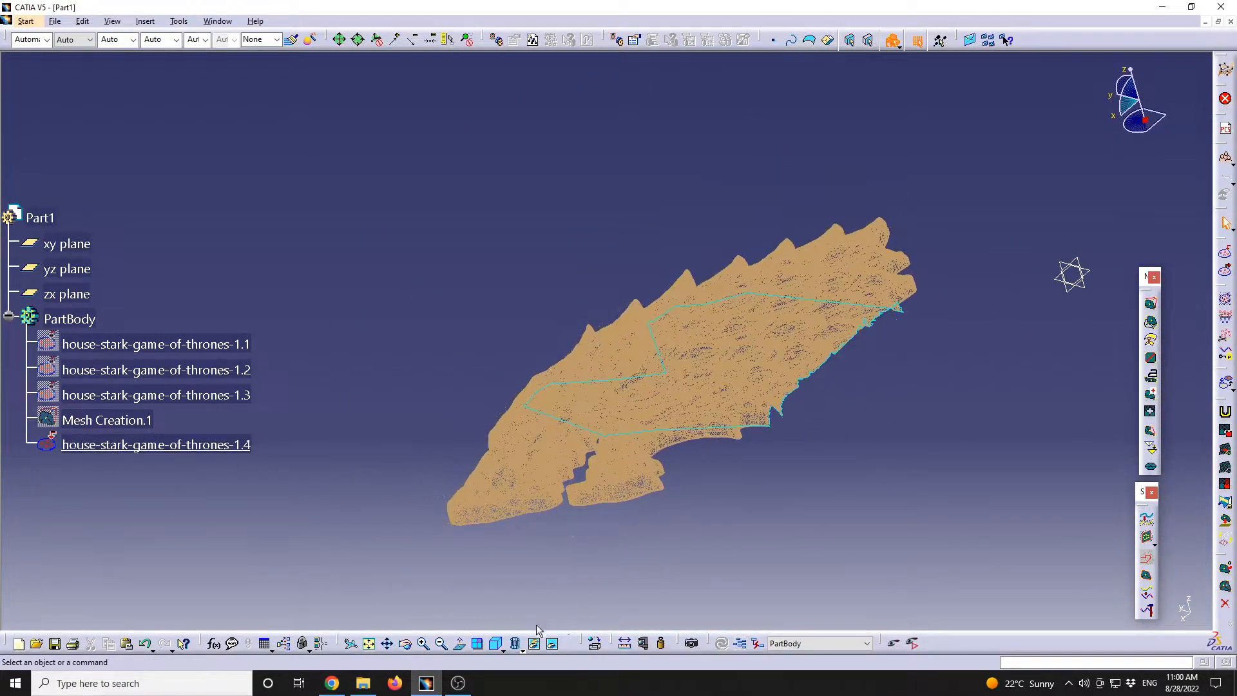
click(523, 648)
click(532, 570)
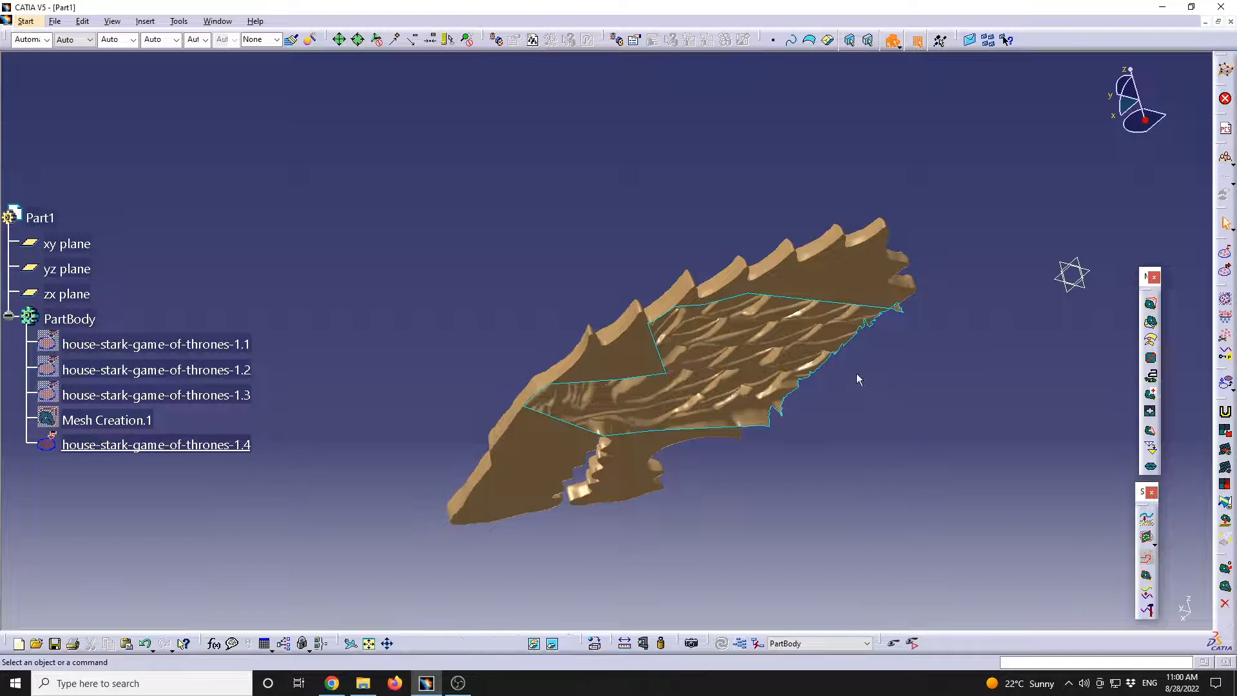
Step: Inspect the open back face and the jaw area of house-stark-game-of-thrones-1.4 up close
middle_drag(862, 253, 794, 269)
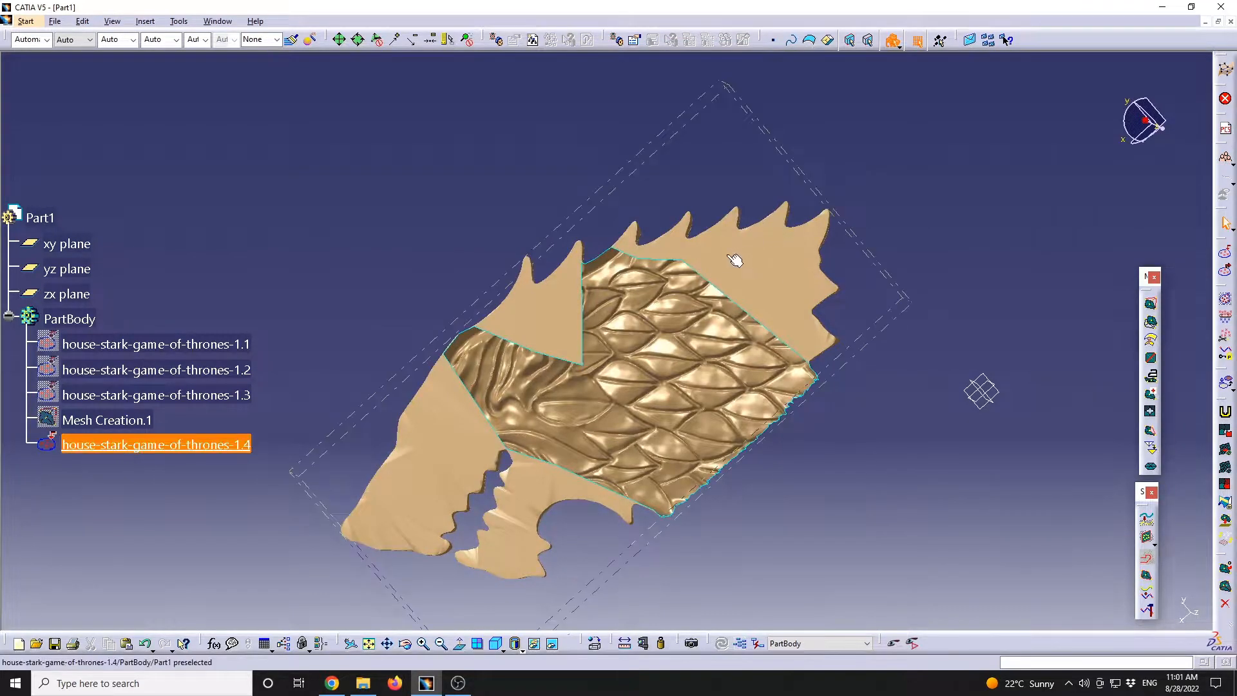
middle_drag(524, 347, 554, 359)
scroll(554, 359, up, 3)
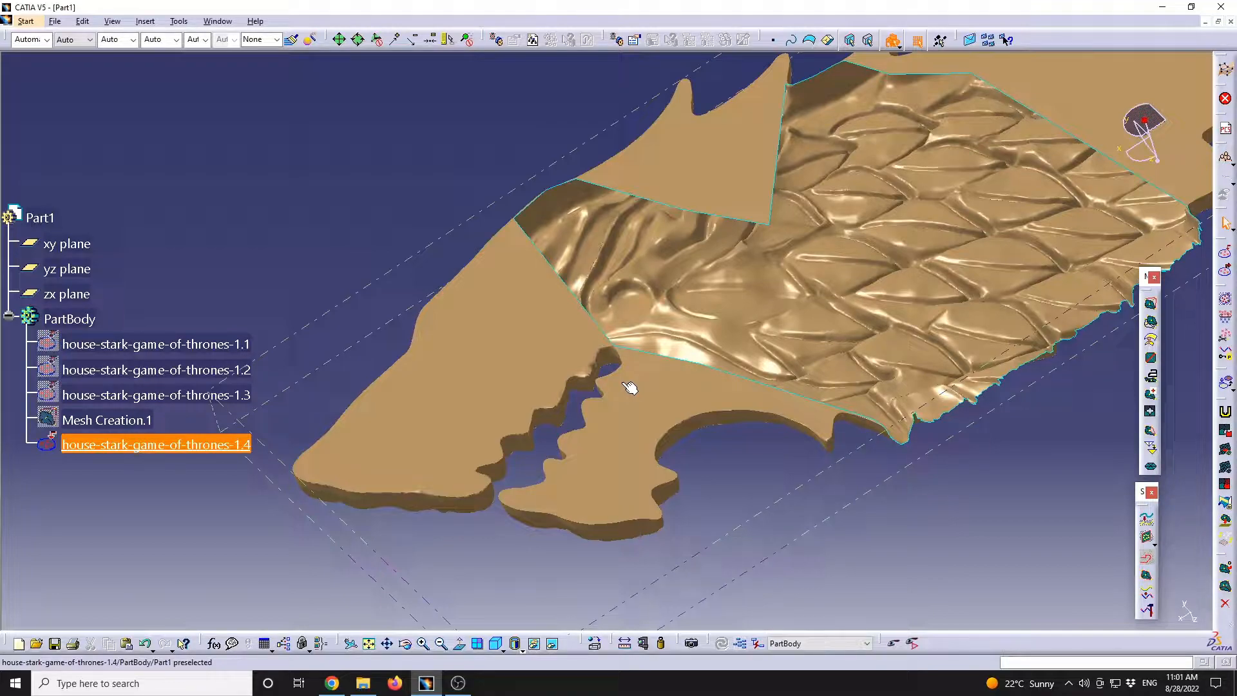
middle_drag(536, 222, 518, 414)
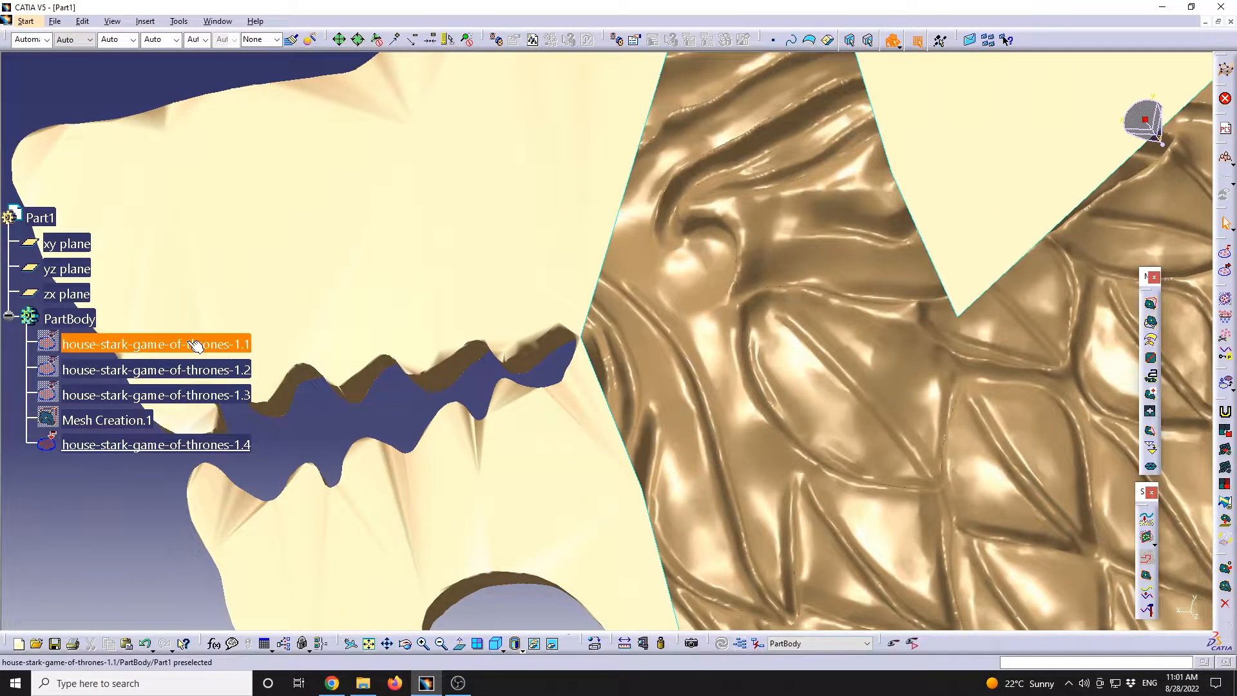
Step: Hide house-stark-game-of-thrones-1.4 and show house-stark-game-of-thrones-1.1 instead
right_click(181, 445)
click(213, 221)
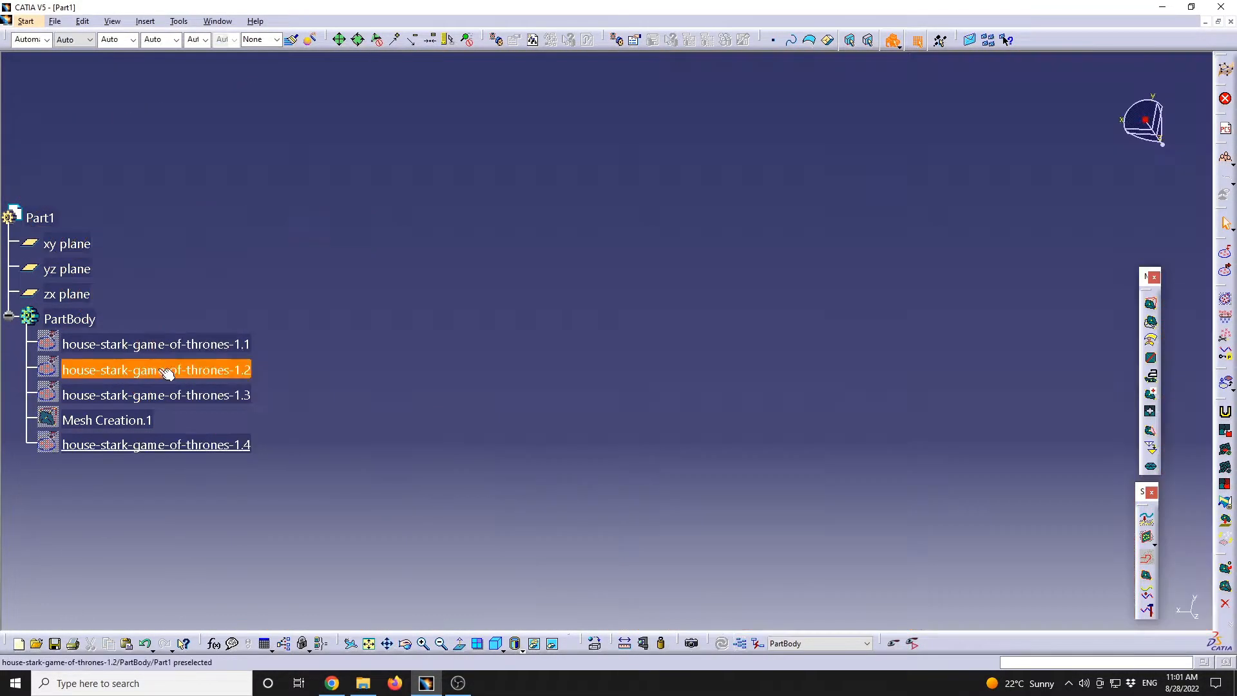
right_click(176, 348)
click(223, 392)
Step: Inspect the teeth of house-stark-game-of-thrones-1.1 from behind, and the whole wolf head from the front
middle_drag(536, 361, 693, 305)
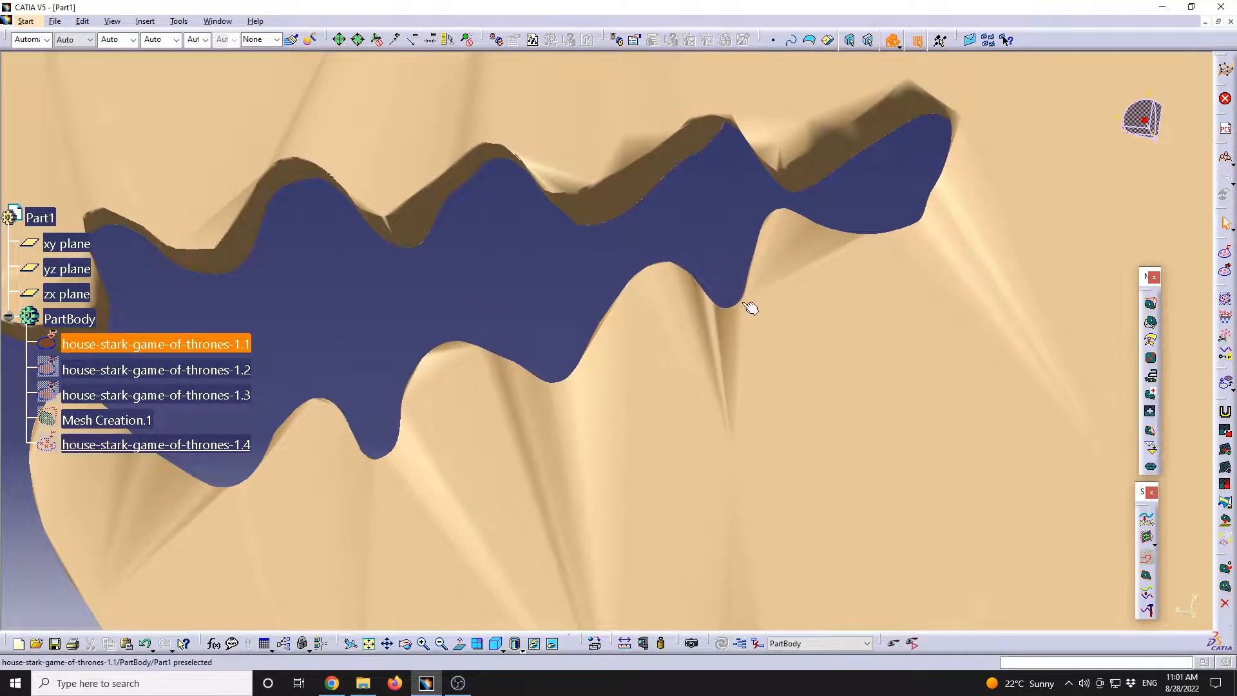
middle_drag(862, 200, 842, 329)
middle_drag(399, 269, 994, 334)
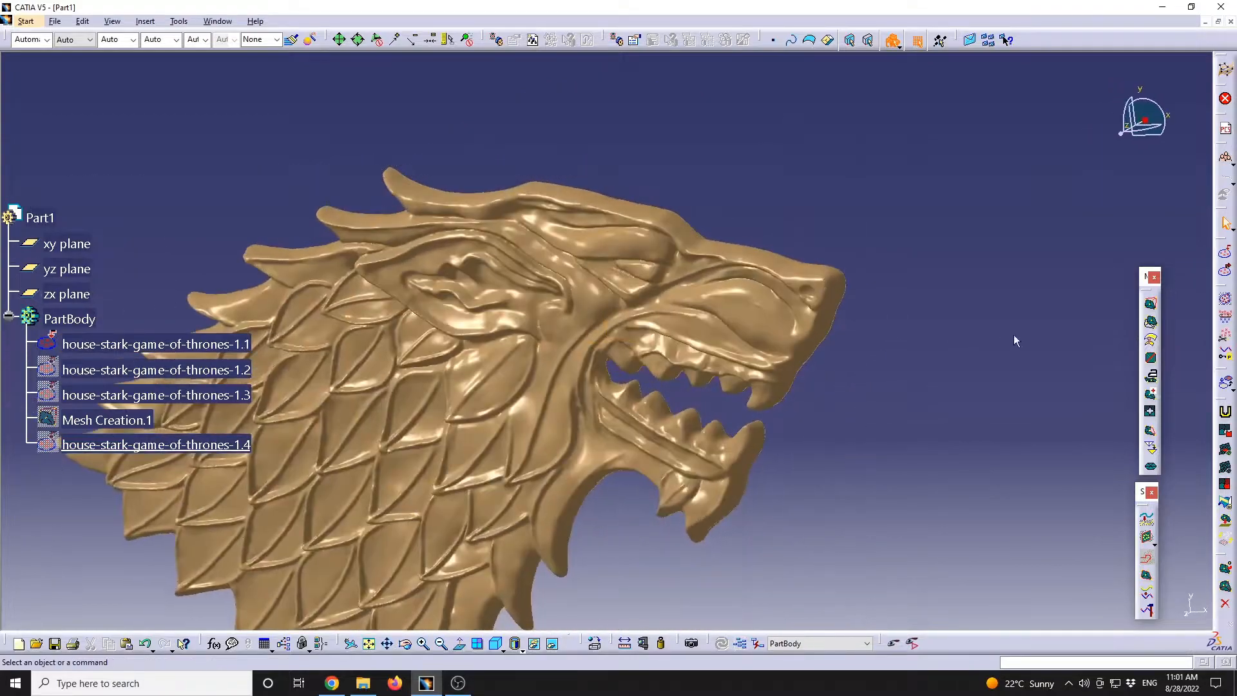
middle_drag(500, 454, 588, 405)
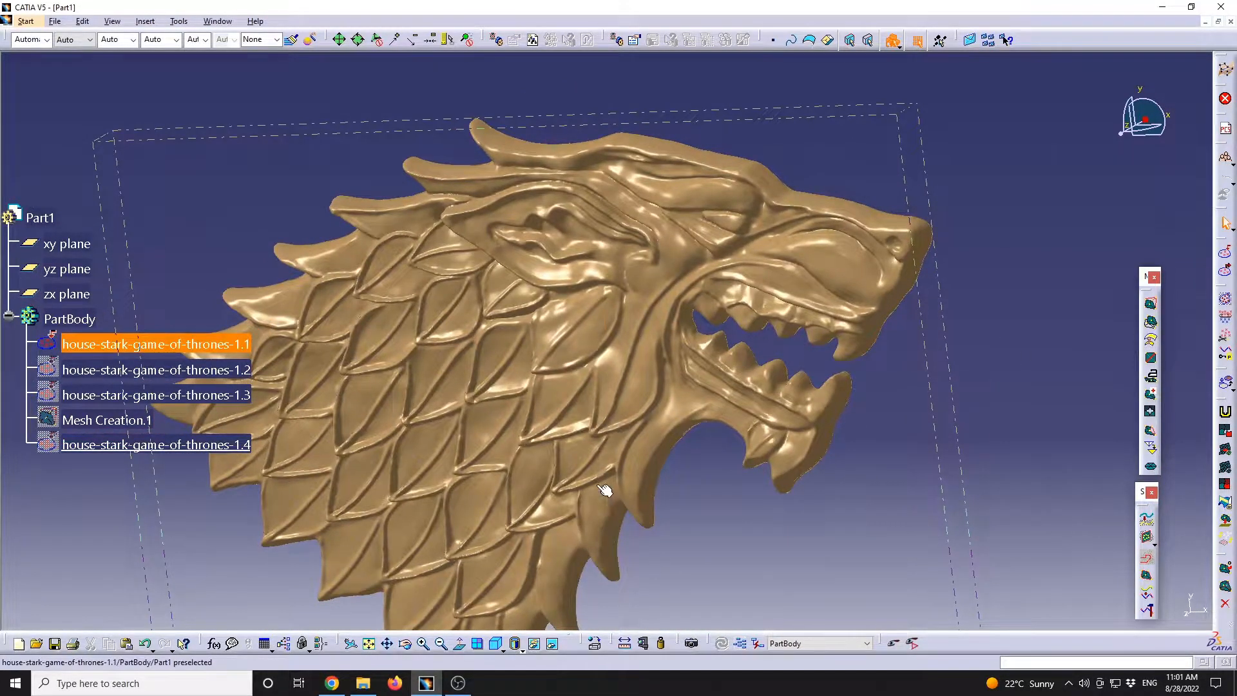
middle_drag(608, 489, 644, 453)
mouse_move(604, 399)
middle_down()
mouse_move(613, 370)
mouse_move(550, 389)
mouse_move(589, 443)
mouse_move(625, 382)
mouse_move(624, 410)
middle_up()
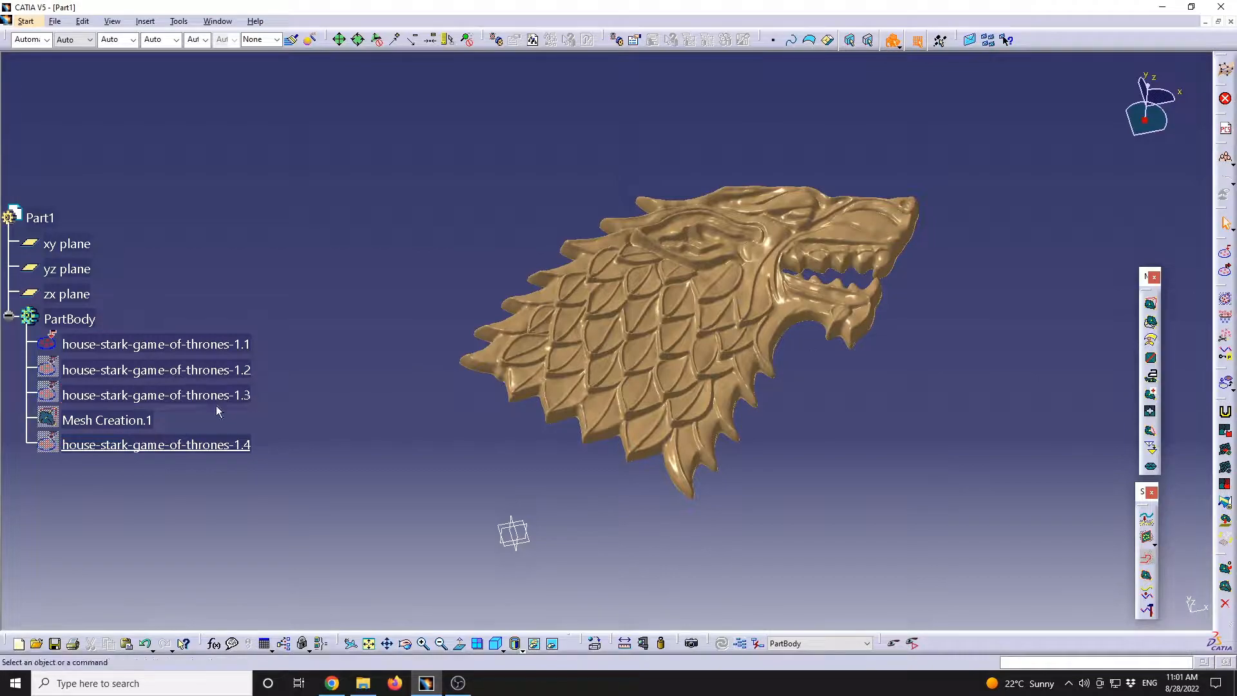
Step: Show house-stark-game-of-thrones-1.4 again together with house-stark-game-of-thrones-1.1
click(200, 444)
right_click(192, 446)
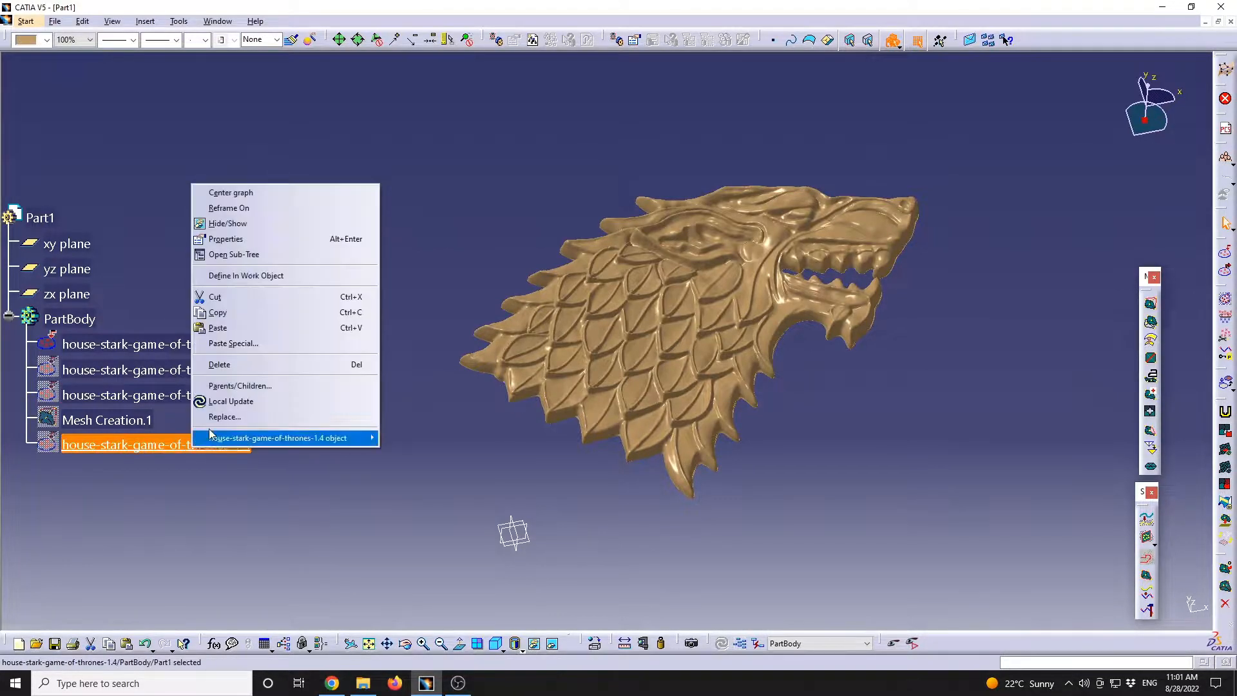
click(239, 225)
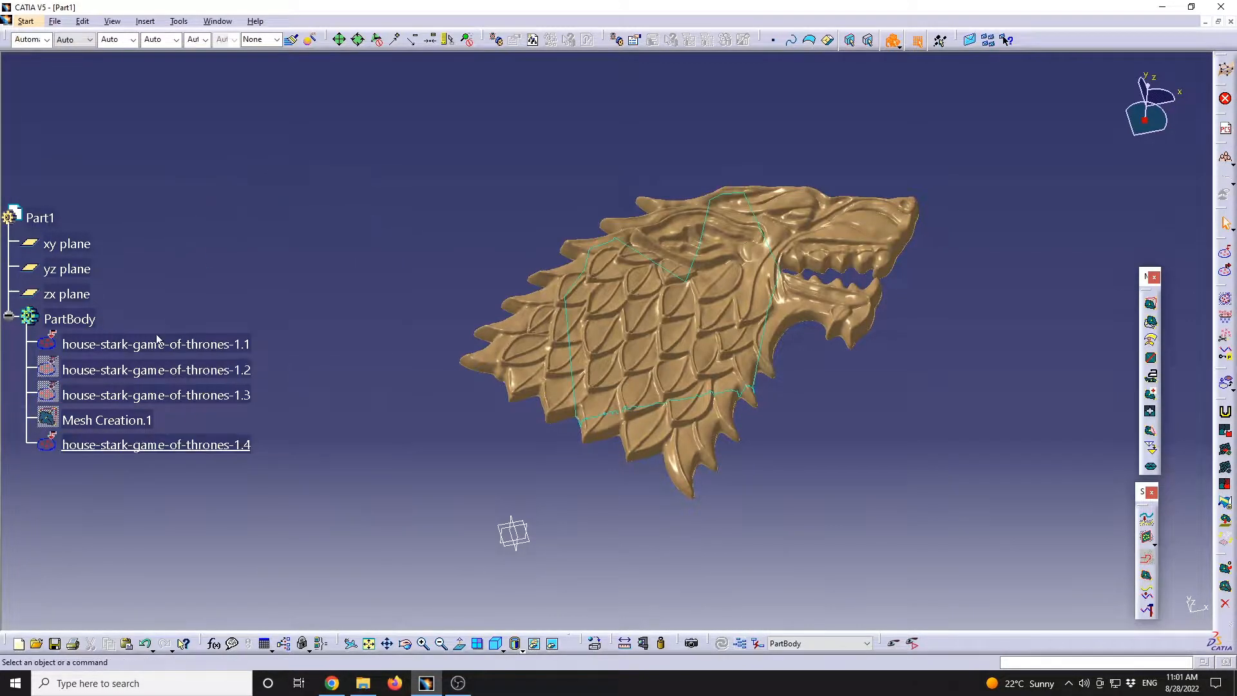
Step: Switch to Chrome and open the CATIA V5 documentation page on importing one digit file
click(333, 692)
click(235, 10)
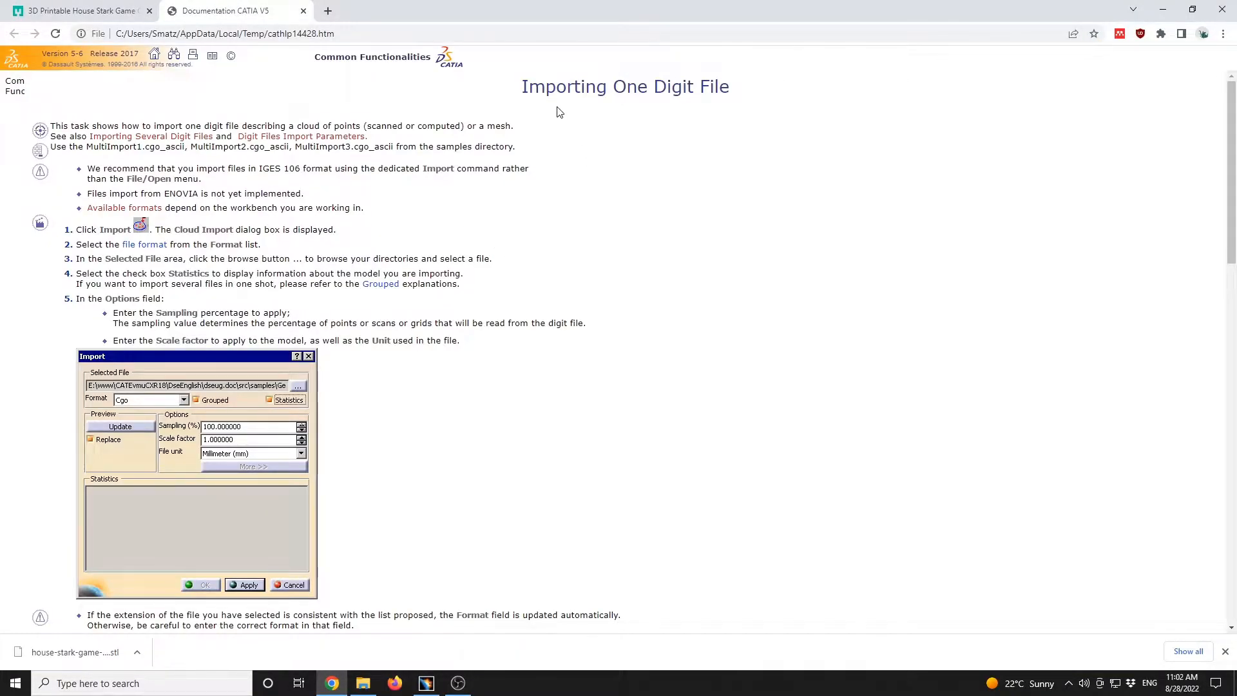
Step: Read the introduction on importing one digit file and the recommendation about the IGES 106 format
drag(551, 94, 738, 77)
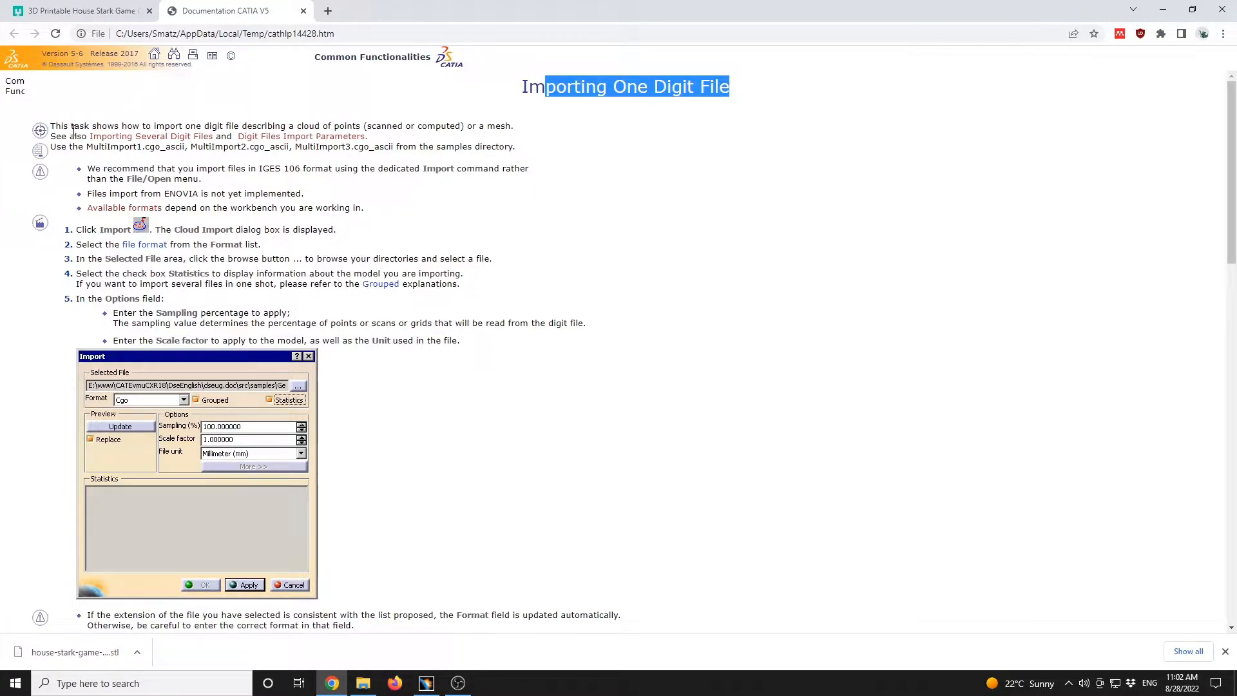
drag(73, 129, 458, 127)
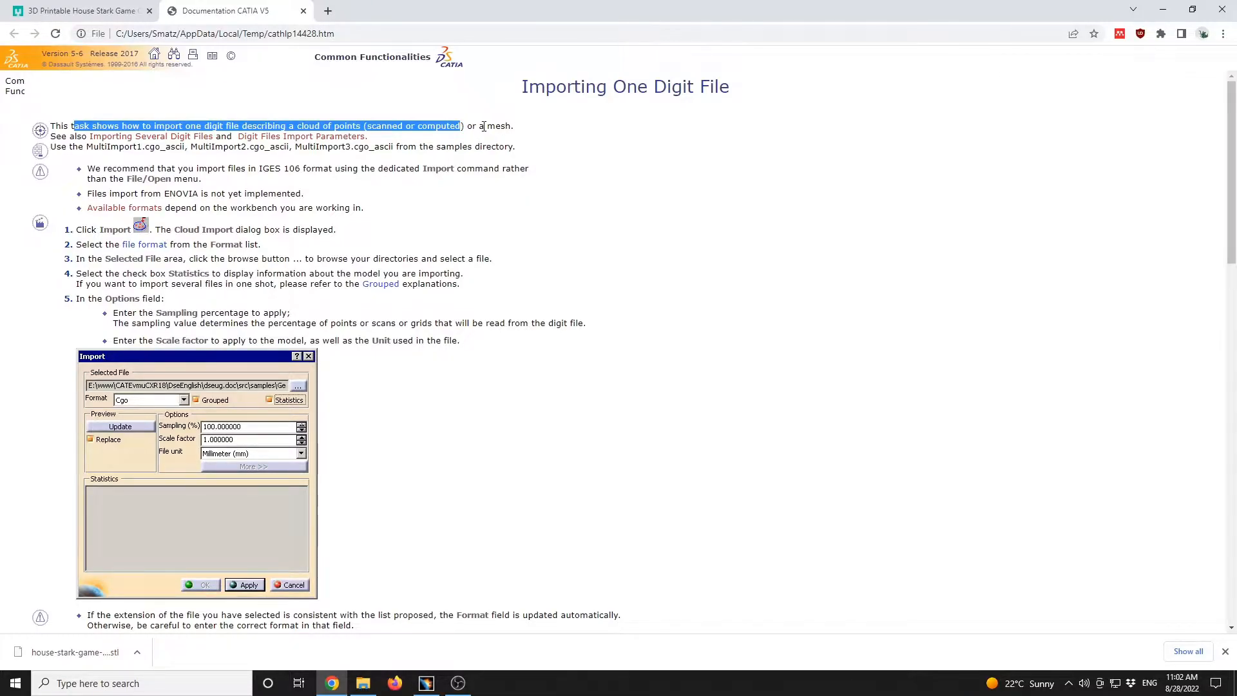
drag(477, 127, 515, 130)
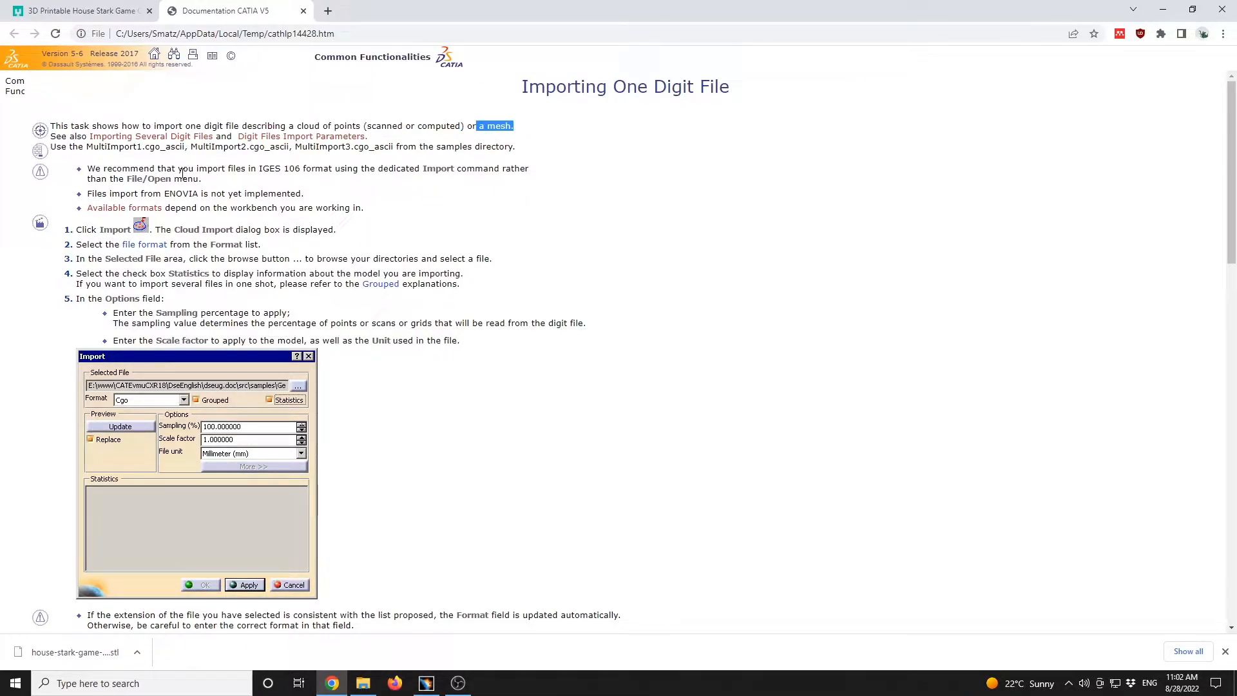
mouse_move(258, 171)
mouse_down()
mouse_move(331, 170)
mouse_move(263, 171)
mouse_up()
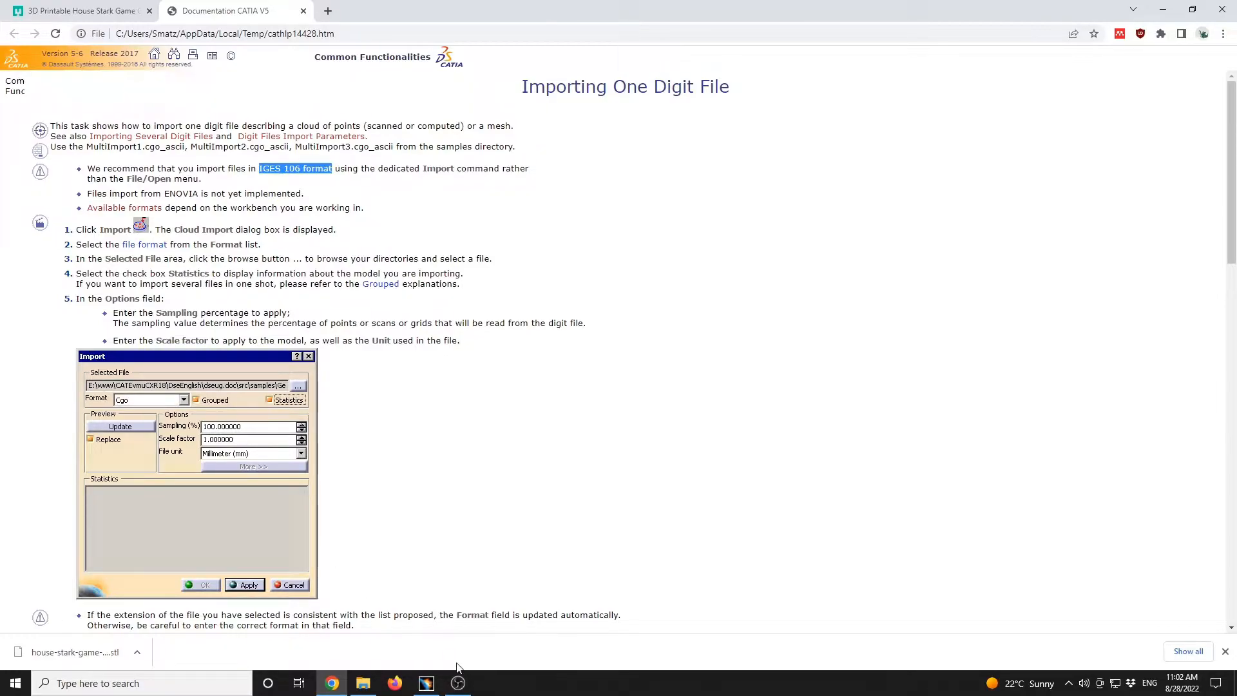
Step: Switch to CATIA, review the file formats offered for importing a digit file, and leave without importing
click(426, 682)
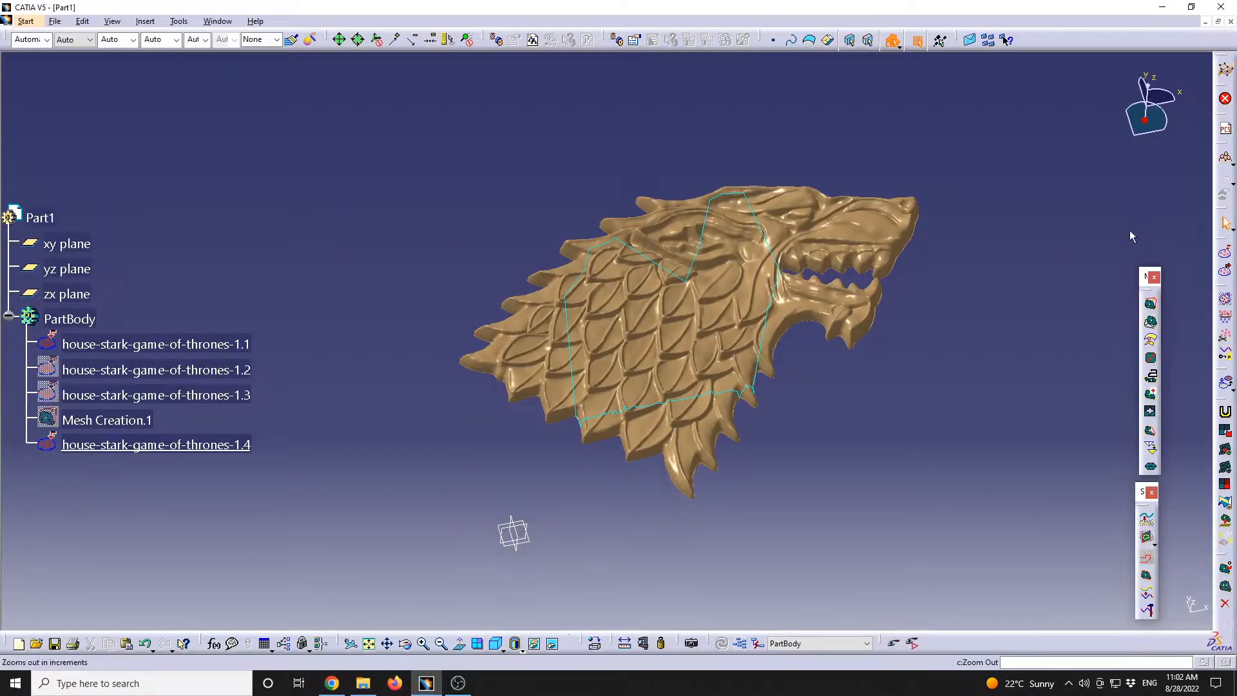
click(1225, 252)
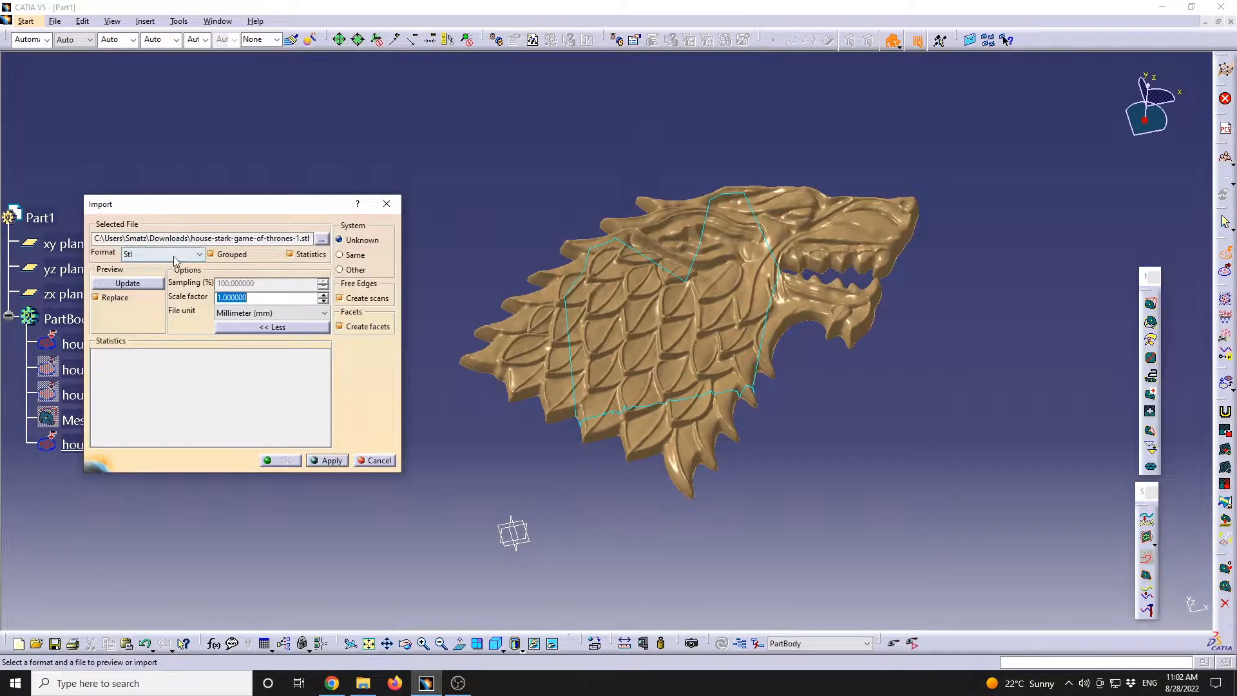
click(173, 257)
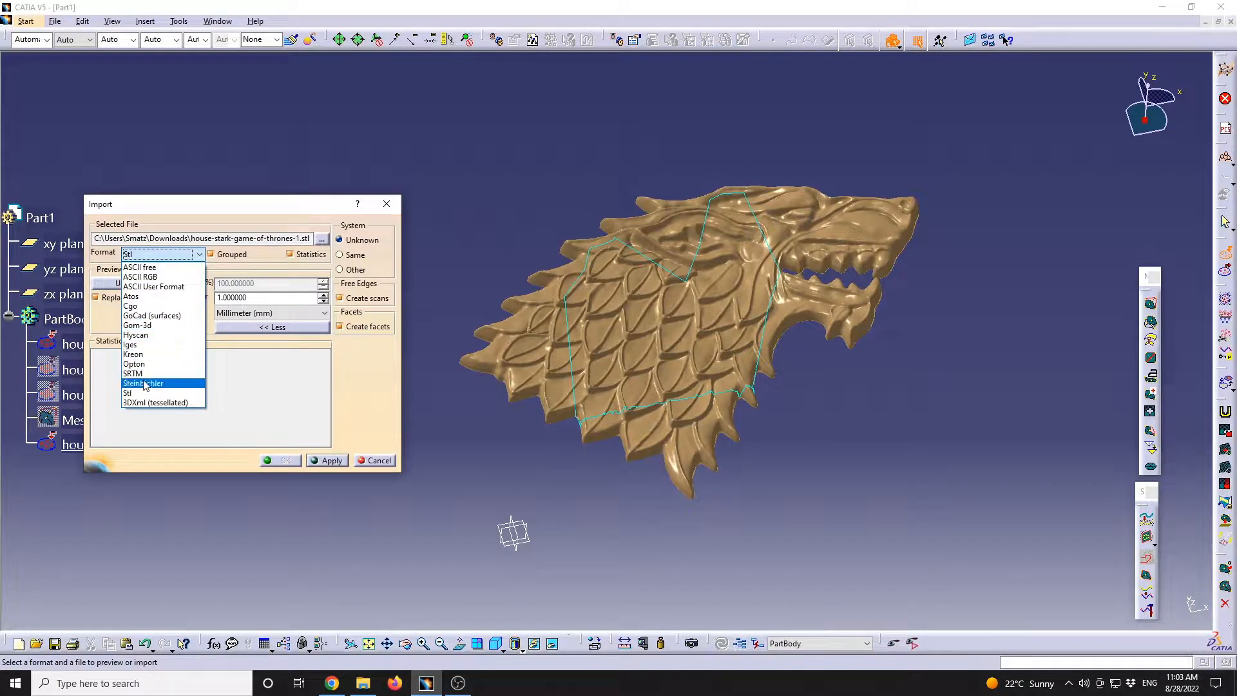
click(364, 461)
click(377, 461)
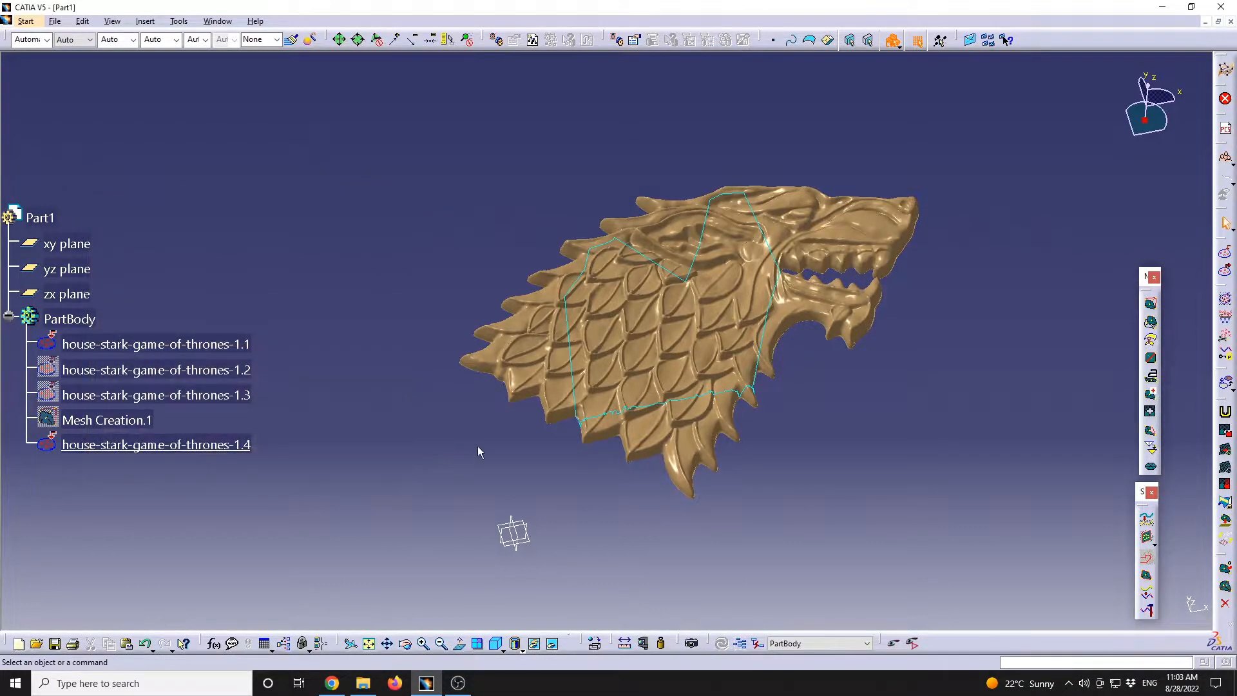
Step: Read the sampling percentage instruction in the Chrome documentation page and return to CATIA
click(335, 678)
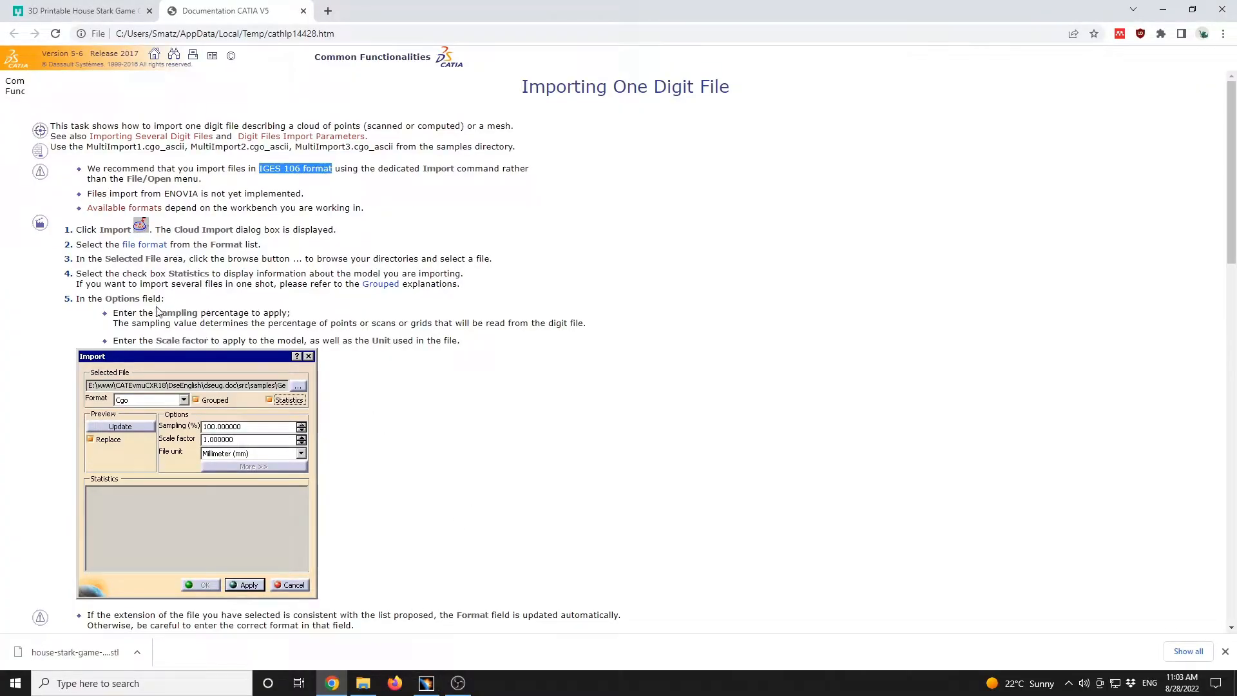
drag(124, 314, 245, 313)
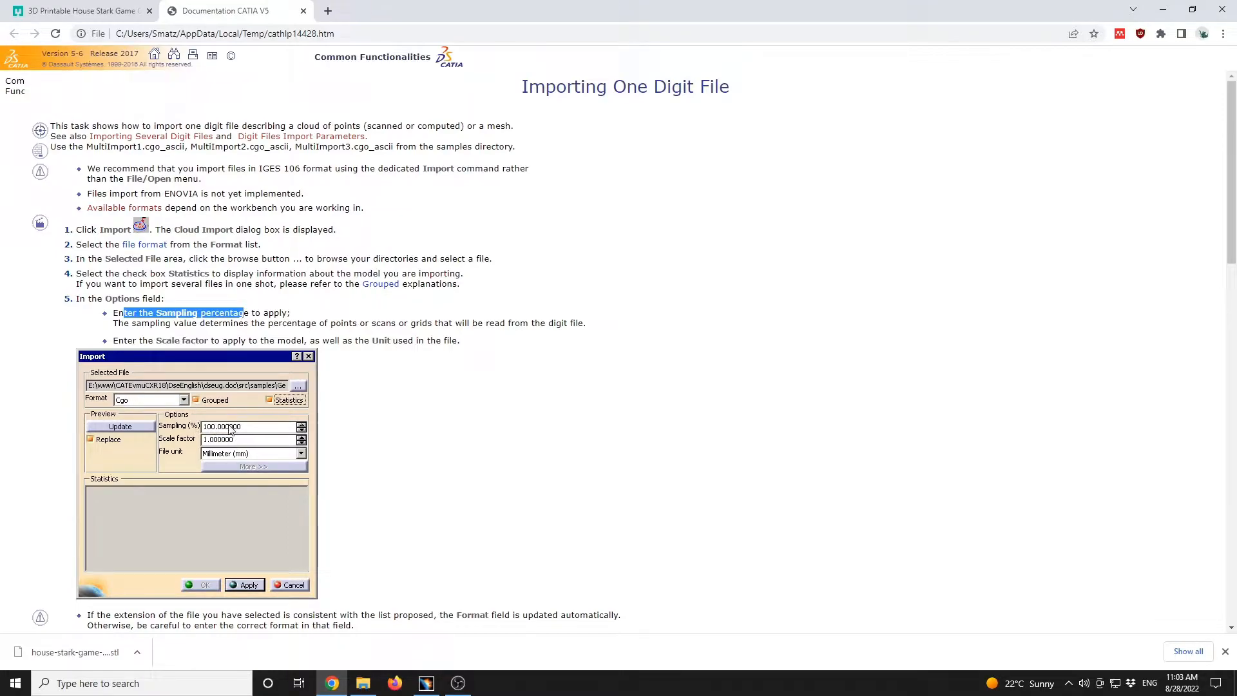
click(427, 683)
Step: Try to import the wolf STL file as ASCII free format with 50% sampling
click(1225, 253)
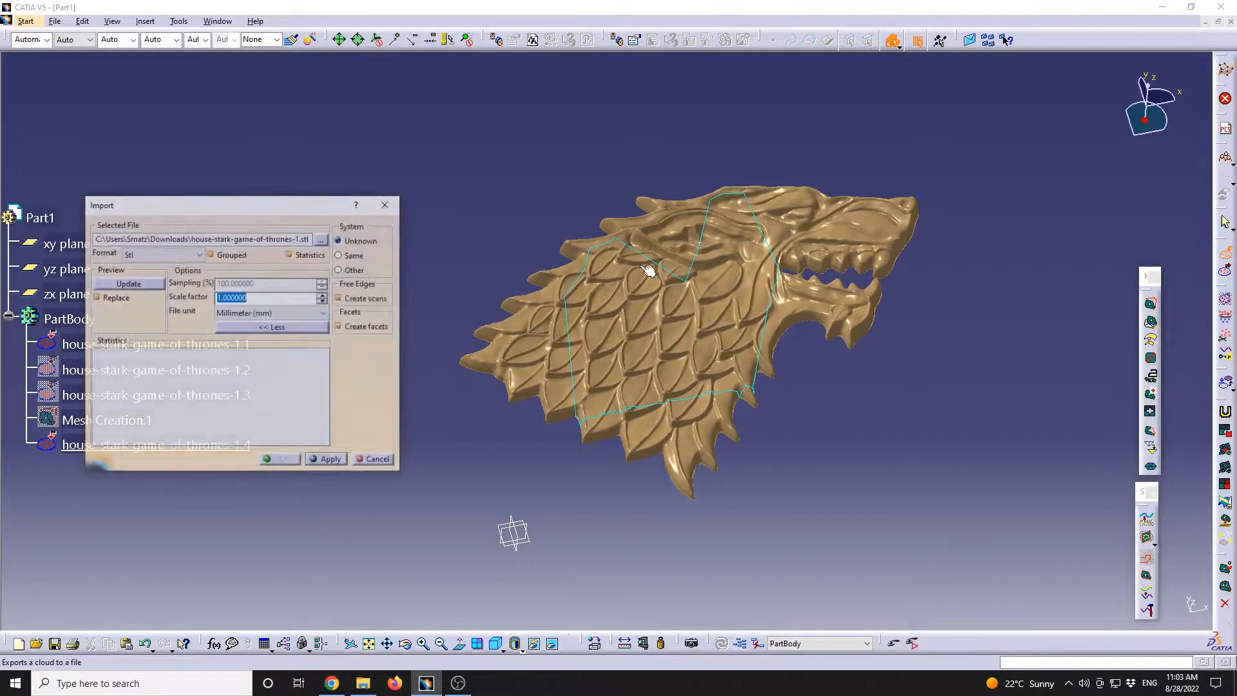
click(185, 257)
click(145, 267)
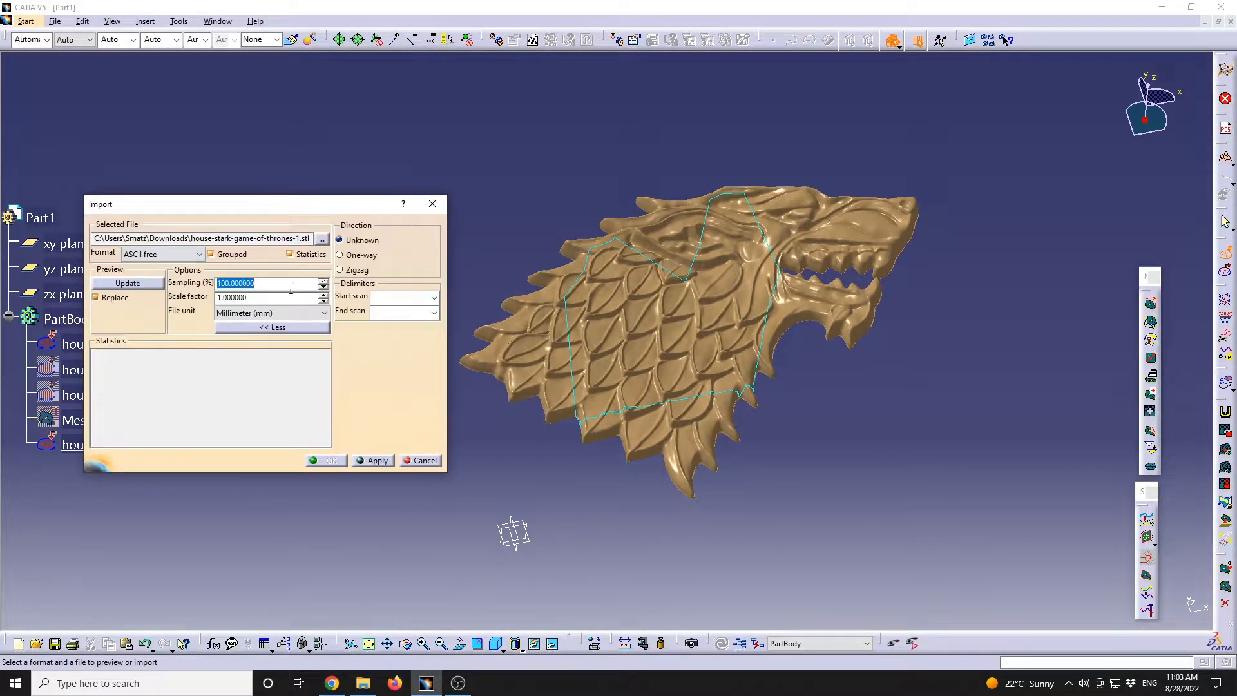
text(50)
key(Return)
click(378, 460)
drag(634, 298, 274, 506)
click(347, 577)
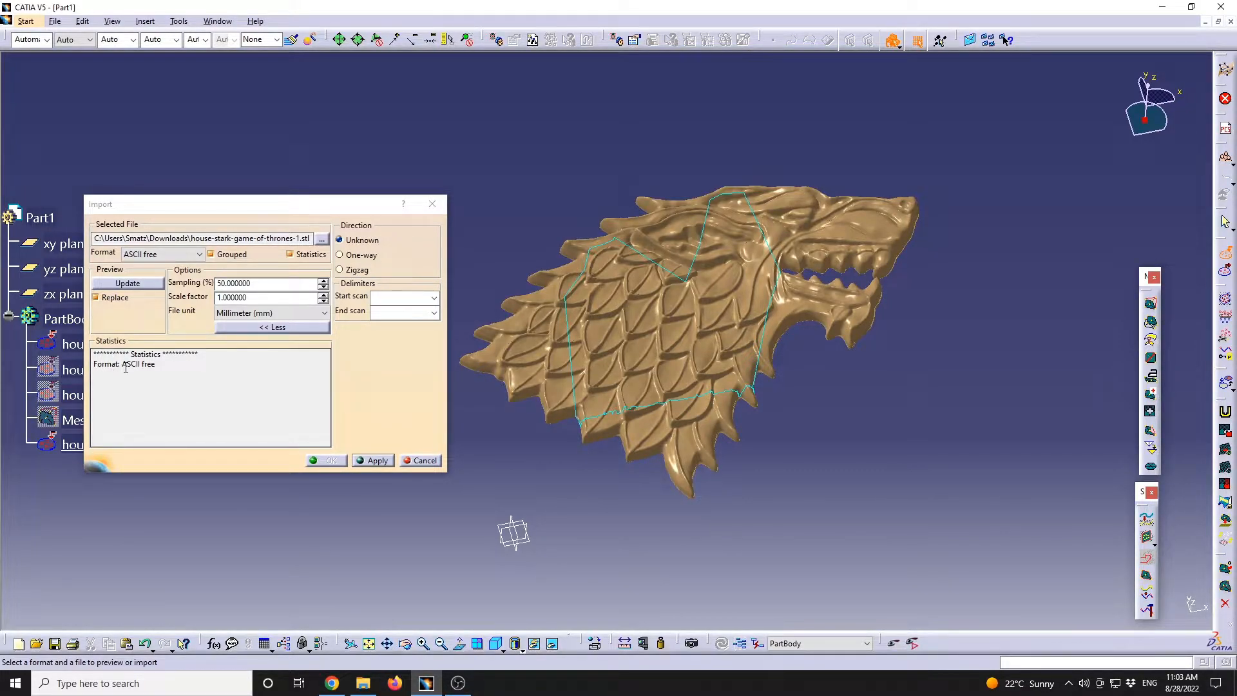
Step: Check the format reported in the import statistics and set the import format back to Stl
drag(123, 364, 163, 364)
click(169, 366)
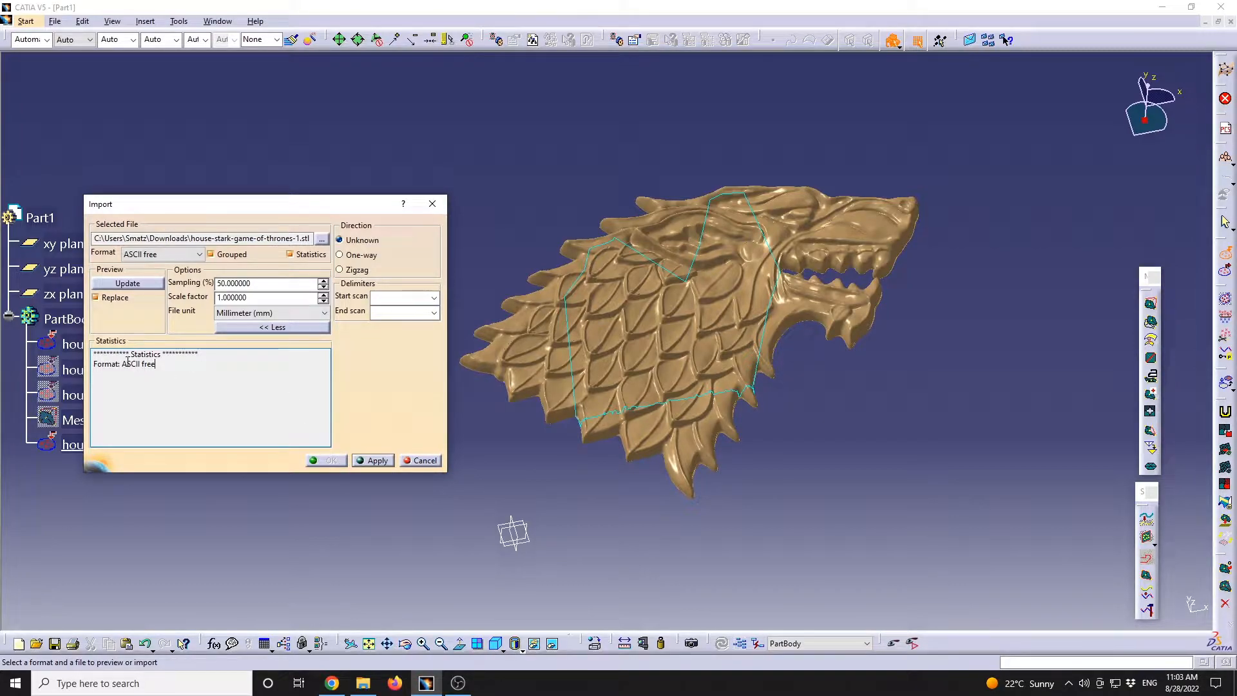
drag(123, 365, 163, 362)
click(198, 256)
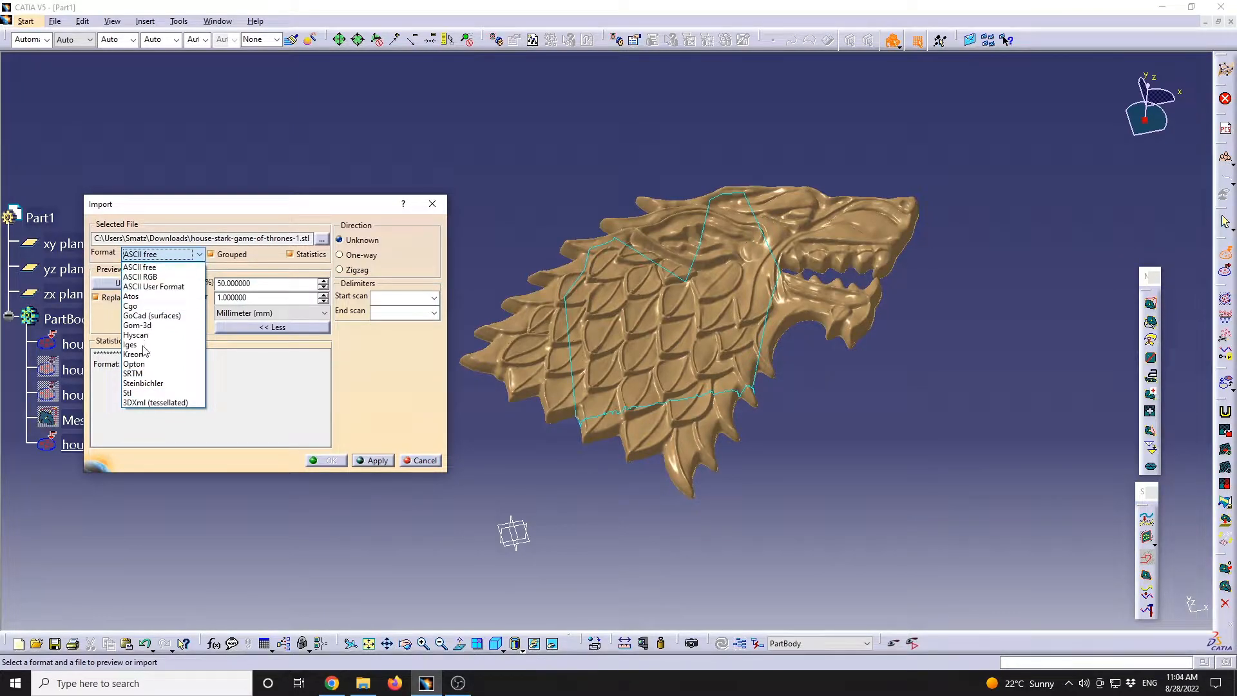
click(136, 392)
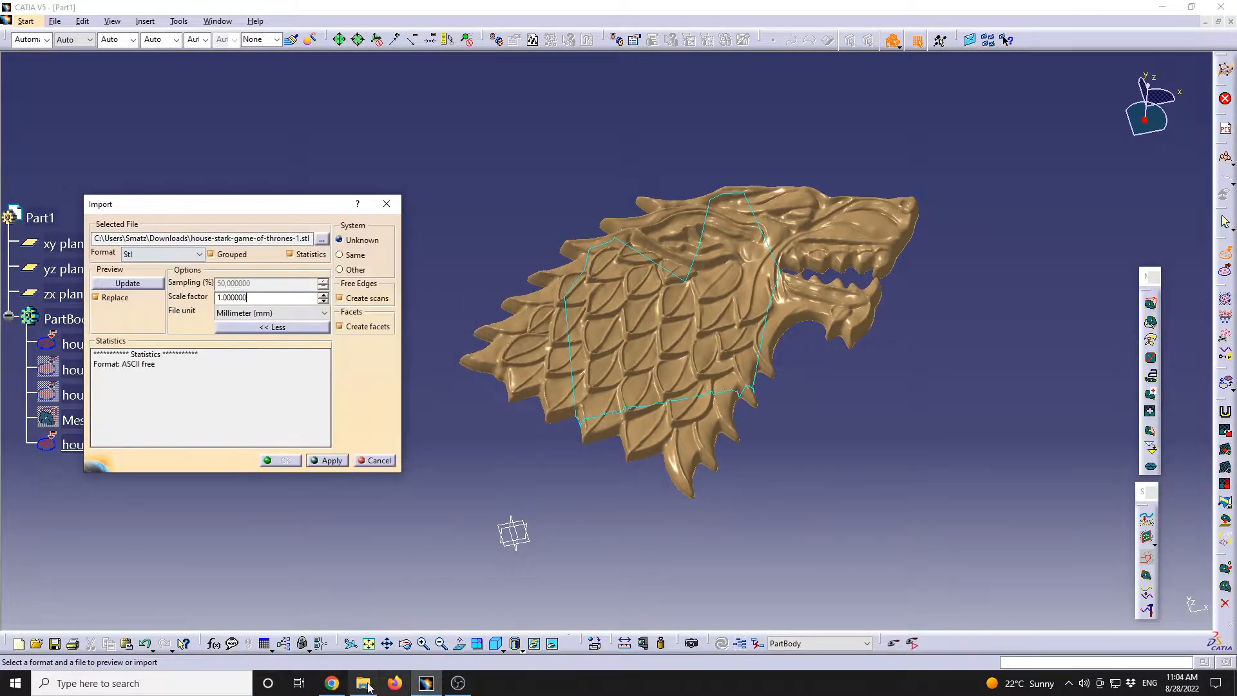
Step: Switch to Chrome and read the documentation note on the file unit and sampling options
click(333, 683)
scroll(207, 416, down, 4)
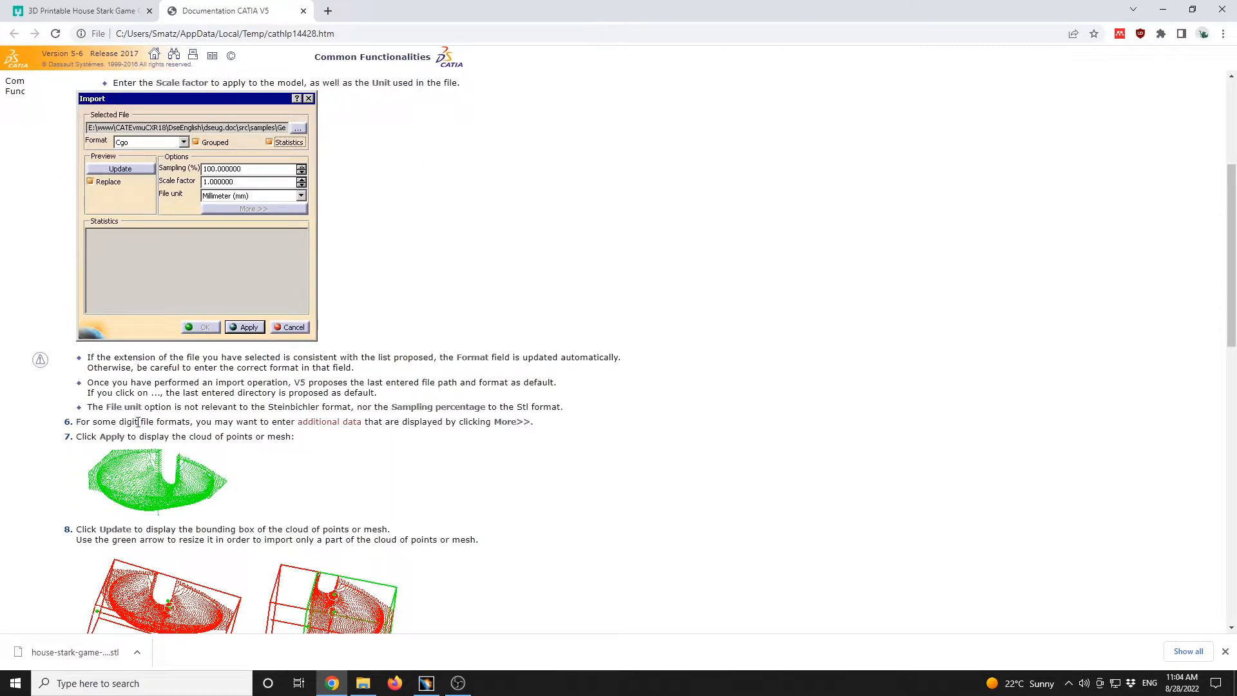
drag(107, 407, 168, 408)
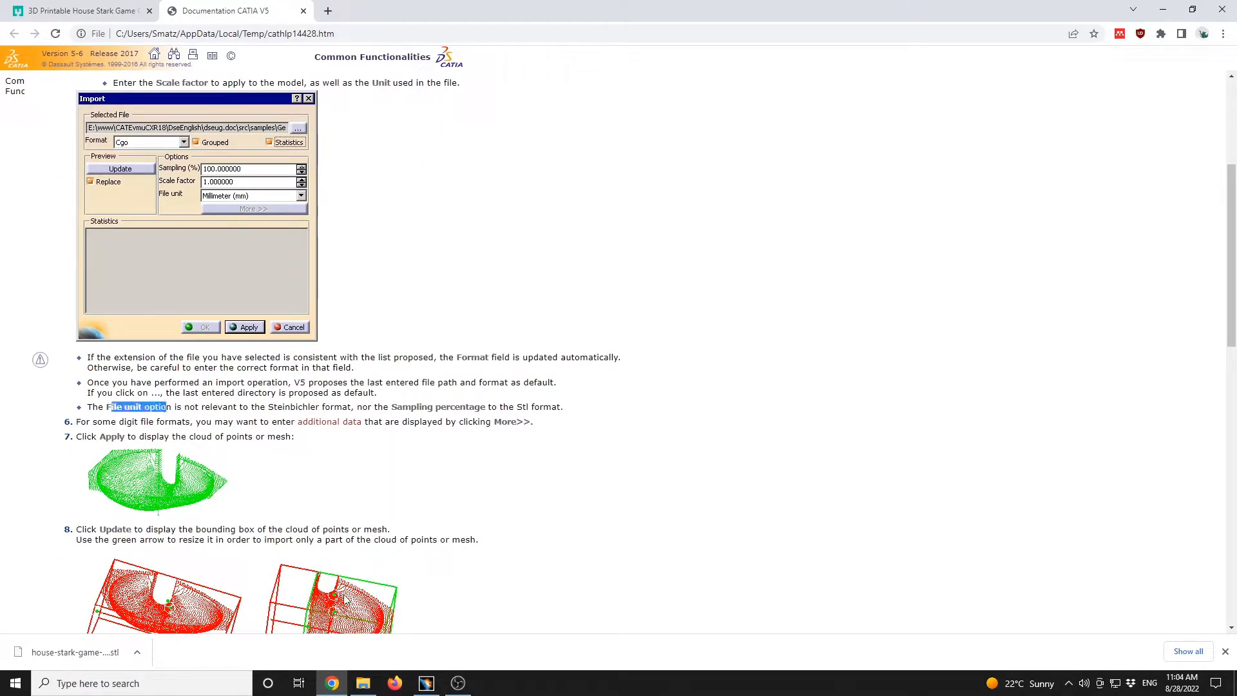
Step: Switch to CATIA and review the scale factor and the available file units, keeping Millimeter (mm)
click(425, 683)
drag(266, 299, 87, 305)
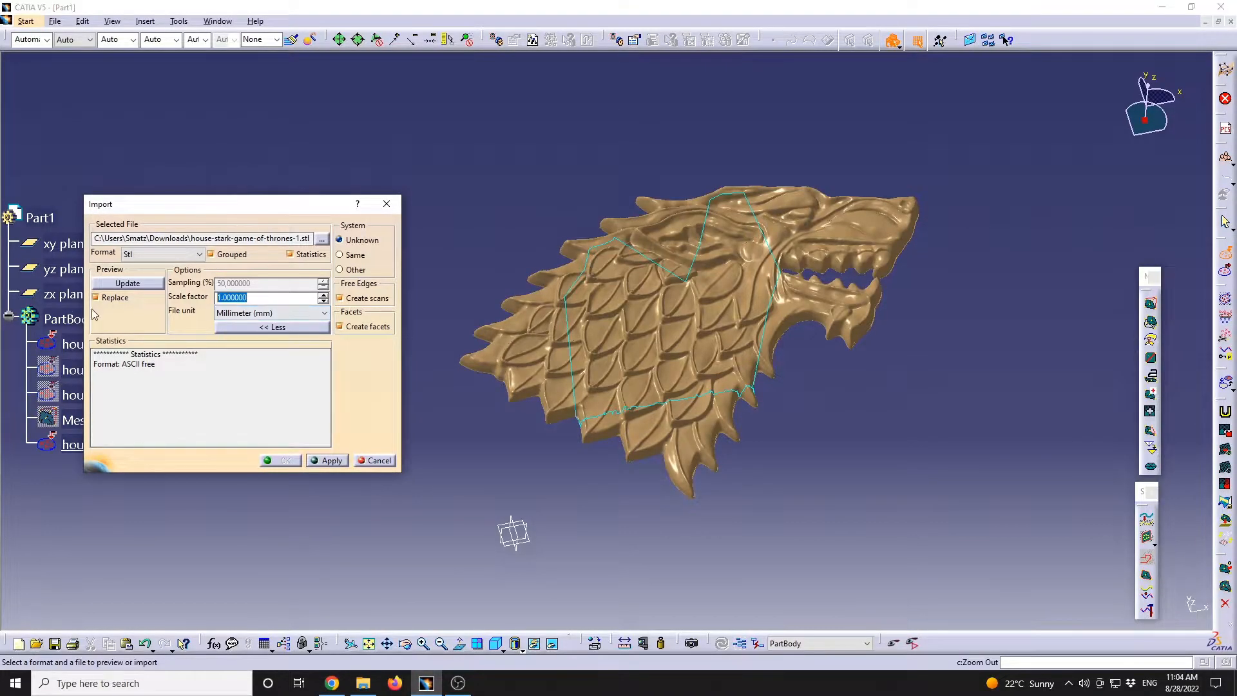
click(302, 314)
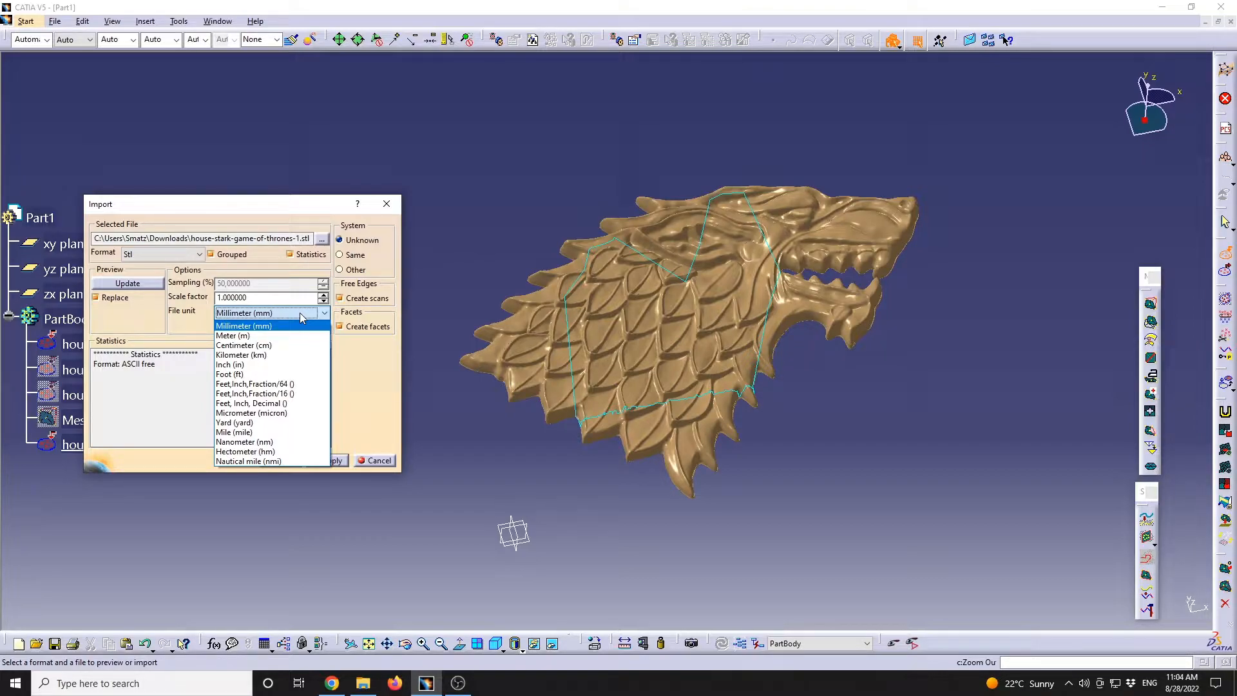
click(263, 330)
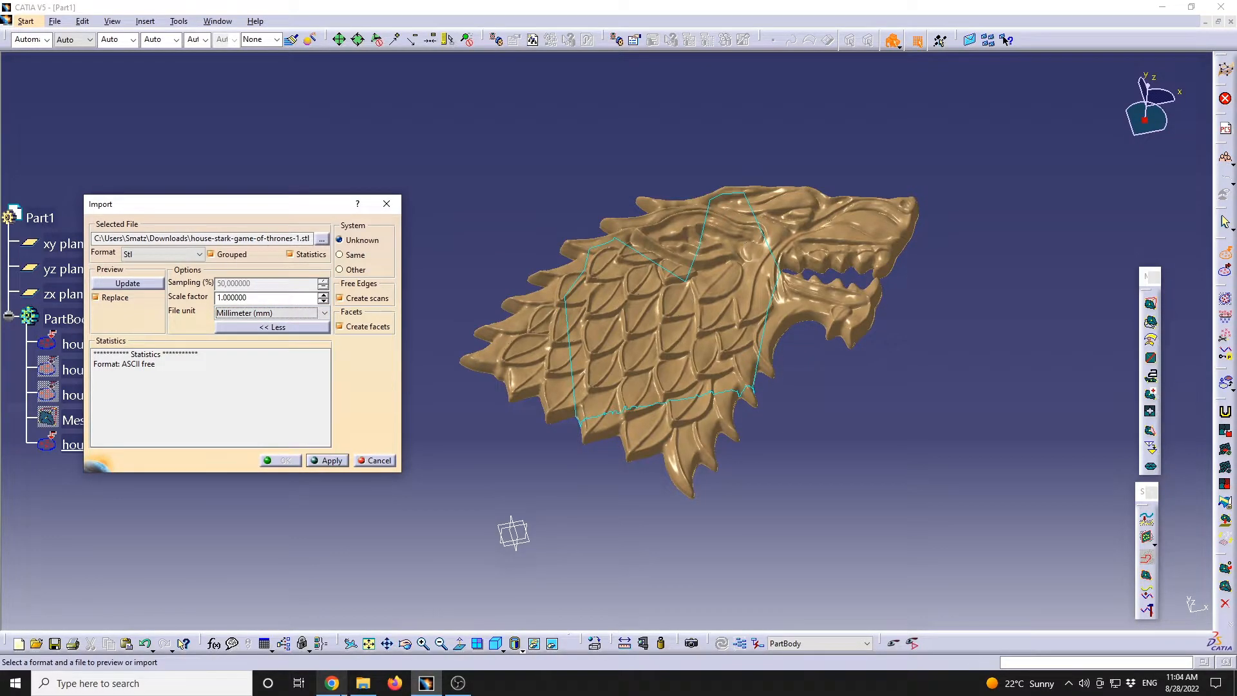
Step: Switch to Chrome and read how the bounding box restricts the import to part of the mesh
mouse_move(331, 683)
click(346, 652)
scroll(340, 476, down, 4)
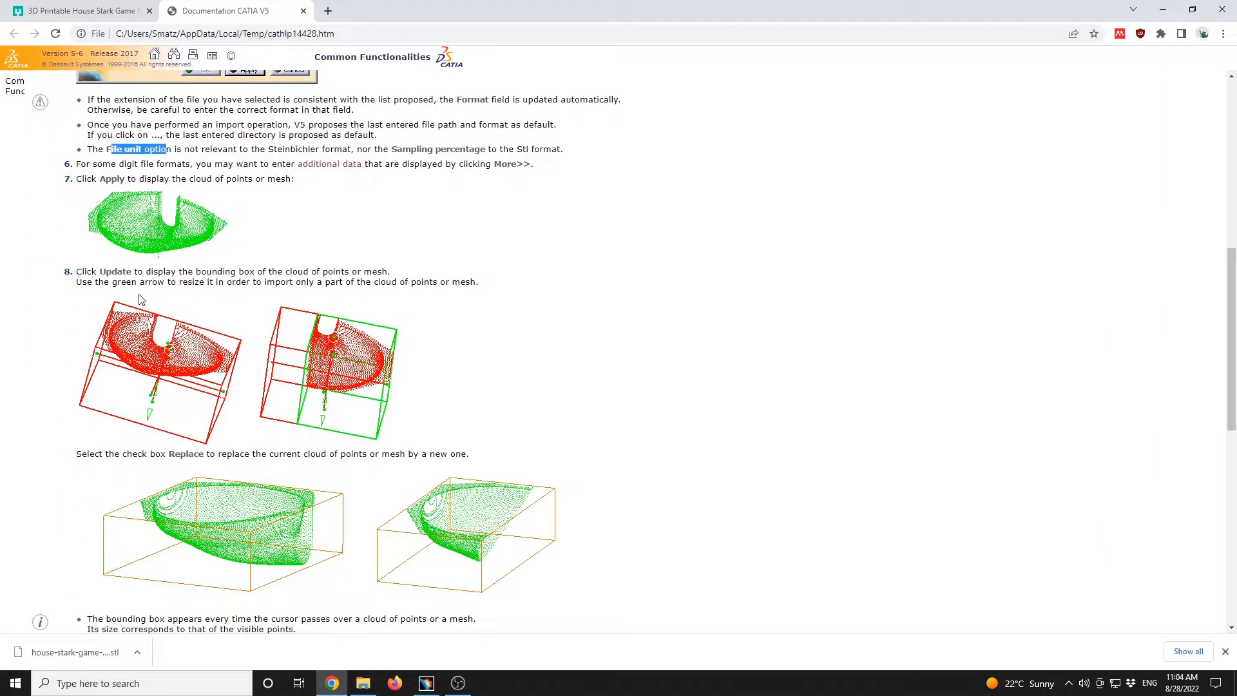
drag(97, 272, 476, 281)
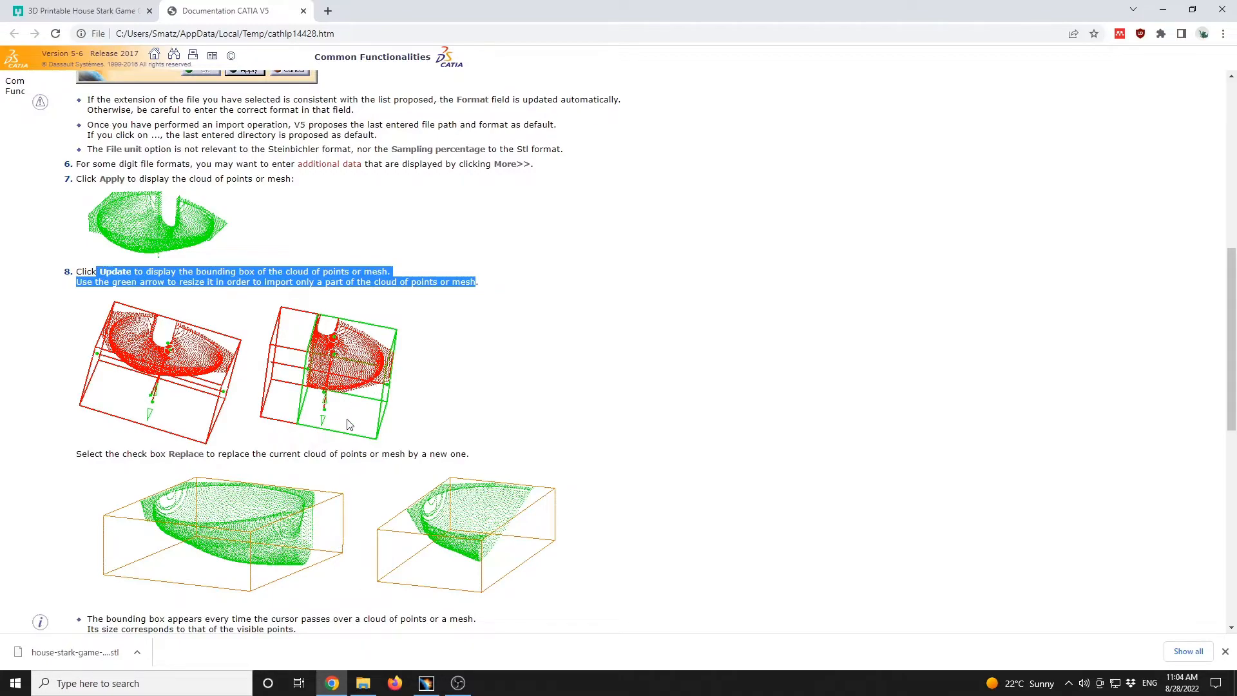
Step: Switch to CATIA, cancel the pending import, and hide house-stark-game-of-thrones-1.1
click(426, 683)
click(385, 463)
middle_drag(630, 406, 147, 448)
right_click(156, 349)
click(183, 387)
Step: Inspect the free edges of house-stark-game-of-thrones-1.4 up close in shaded and wireframe display, and restore the shading
middle_drag(805, 206, 676, 438)
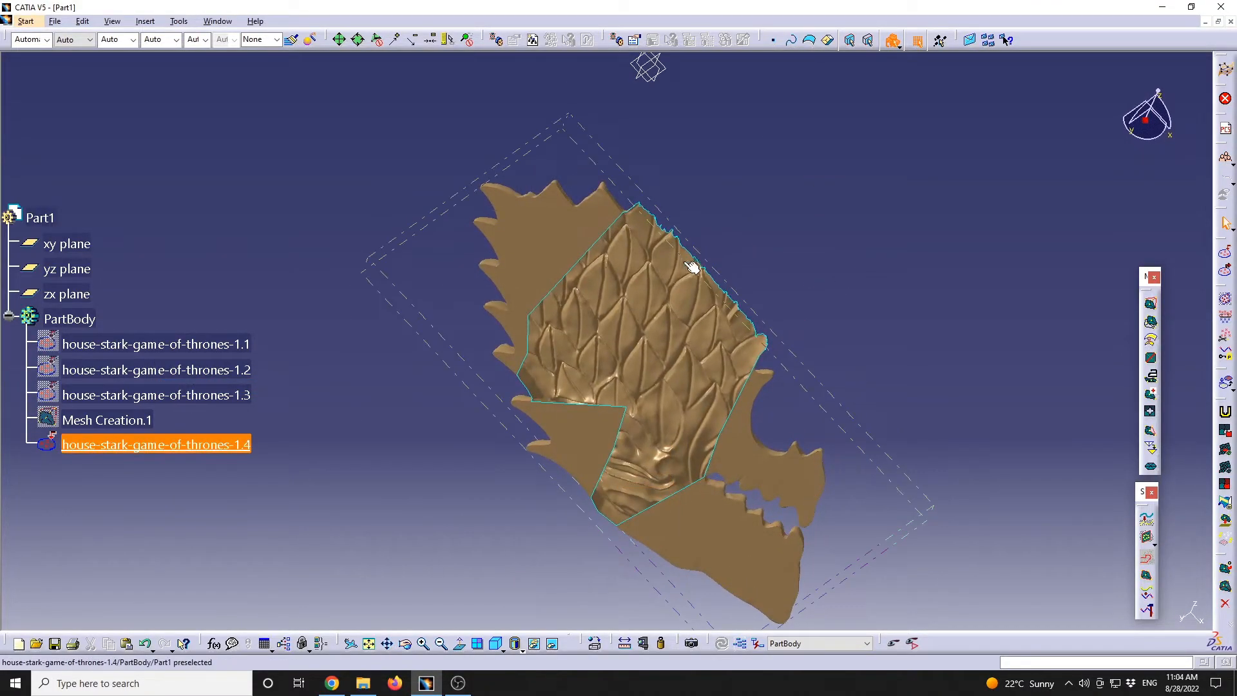
middle_drag(648, 211, 662, 578)
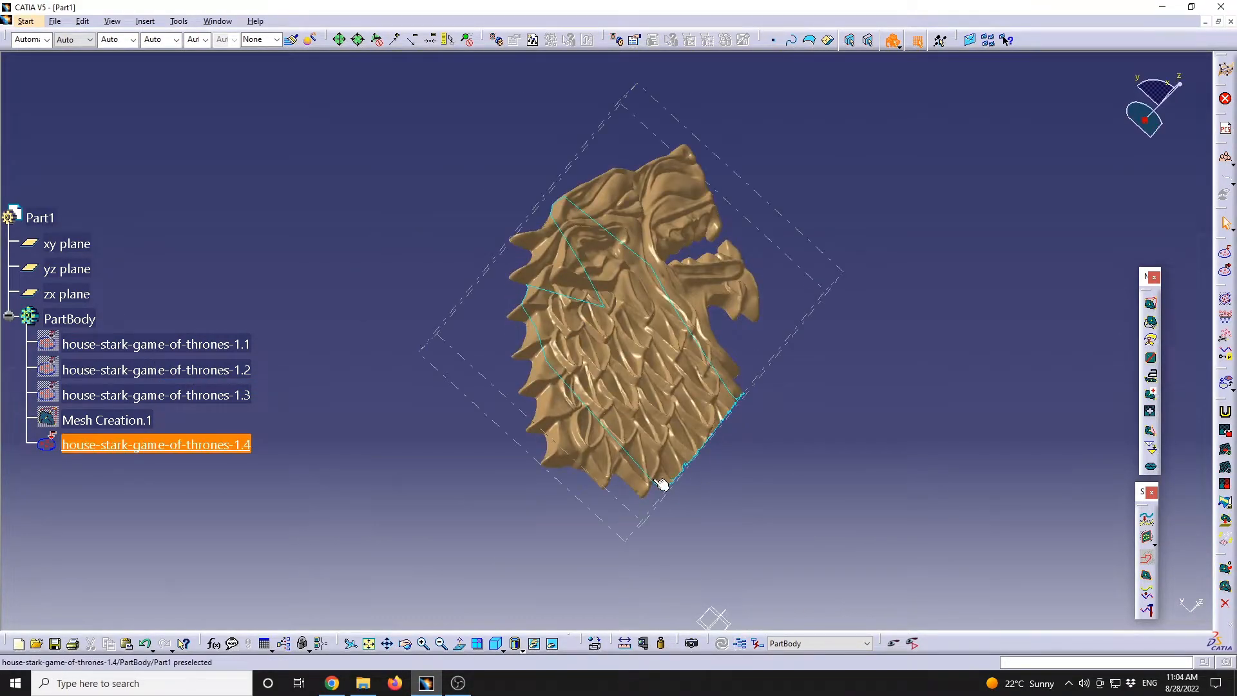
middle_drag(696, 475, 553, 445)
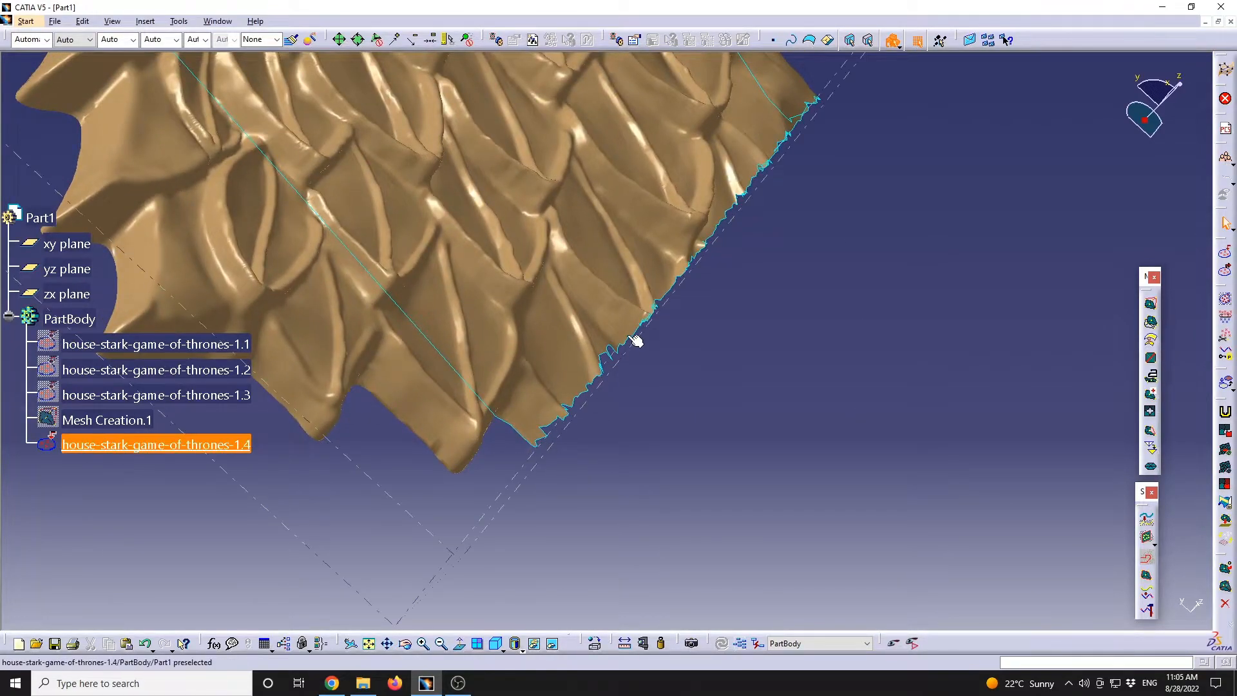
middle_drag(597, 430, 355, 403)
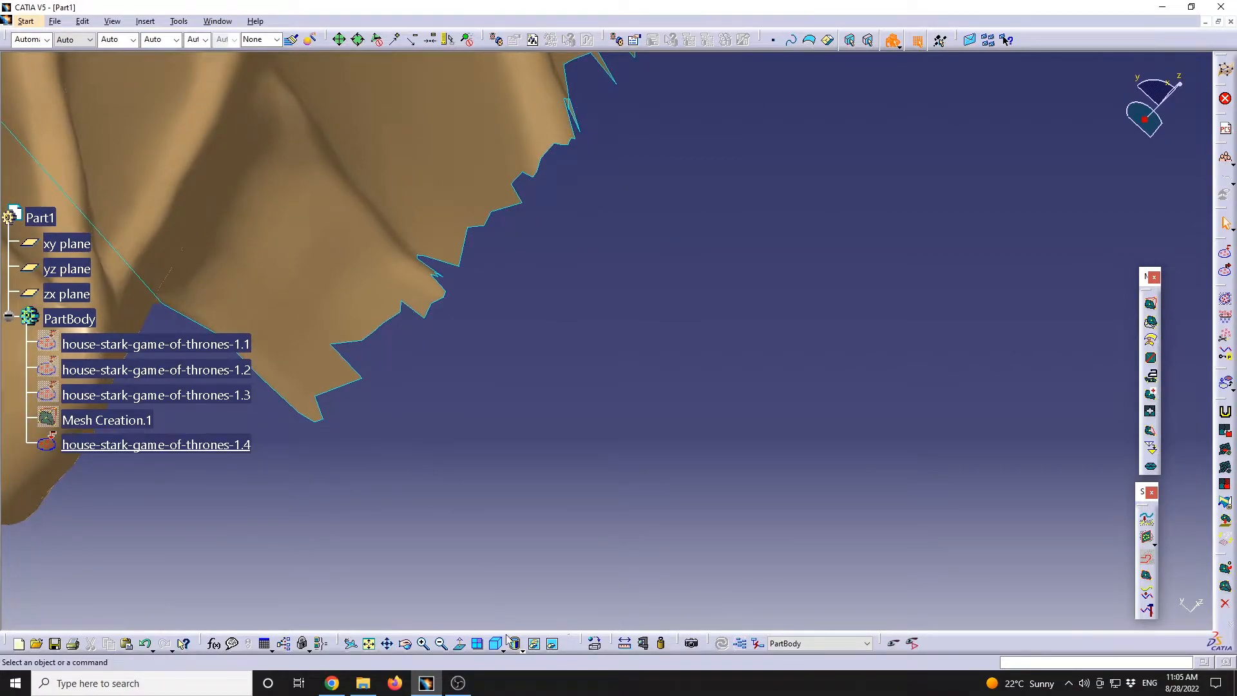
click(516, 654)
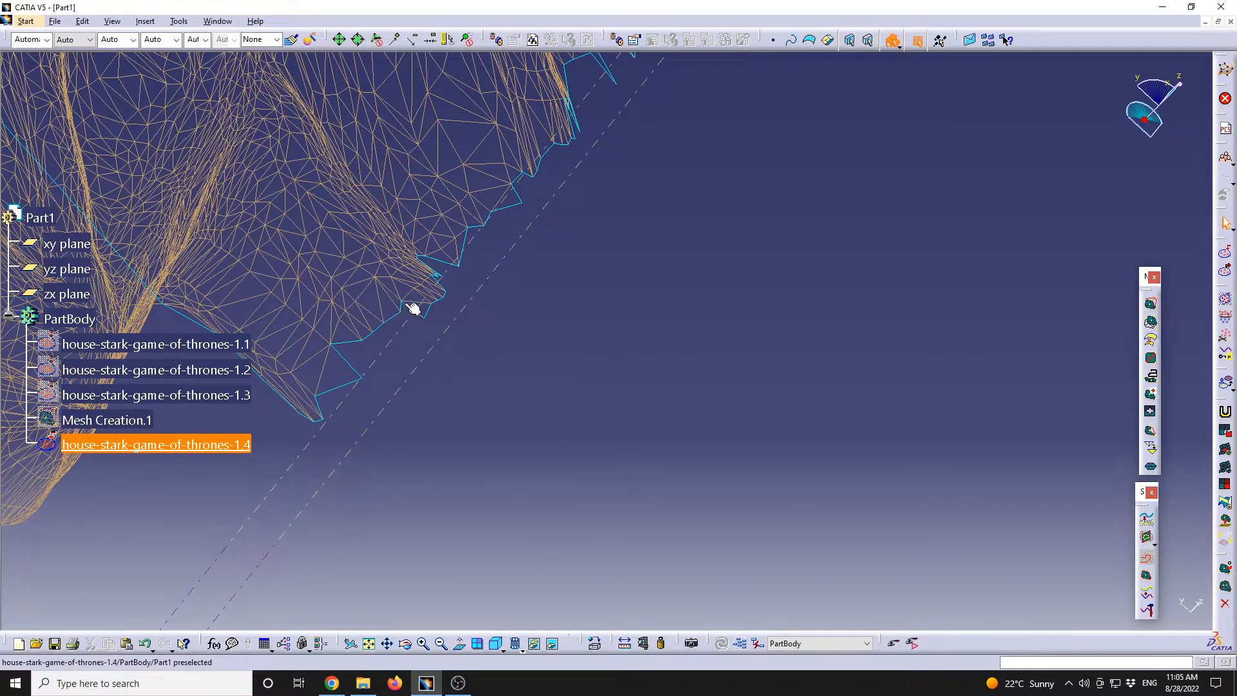
middle_drag(629, 121, 697, 355)
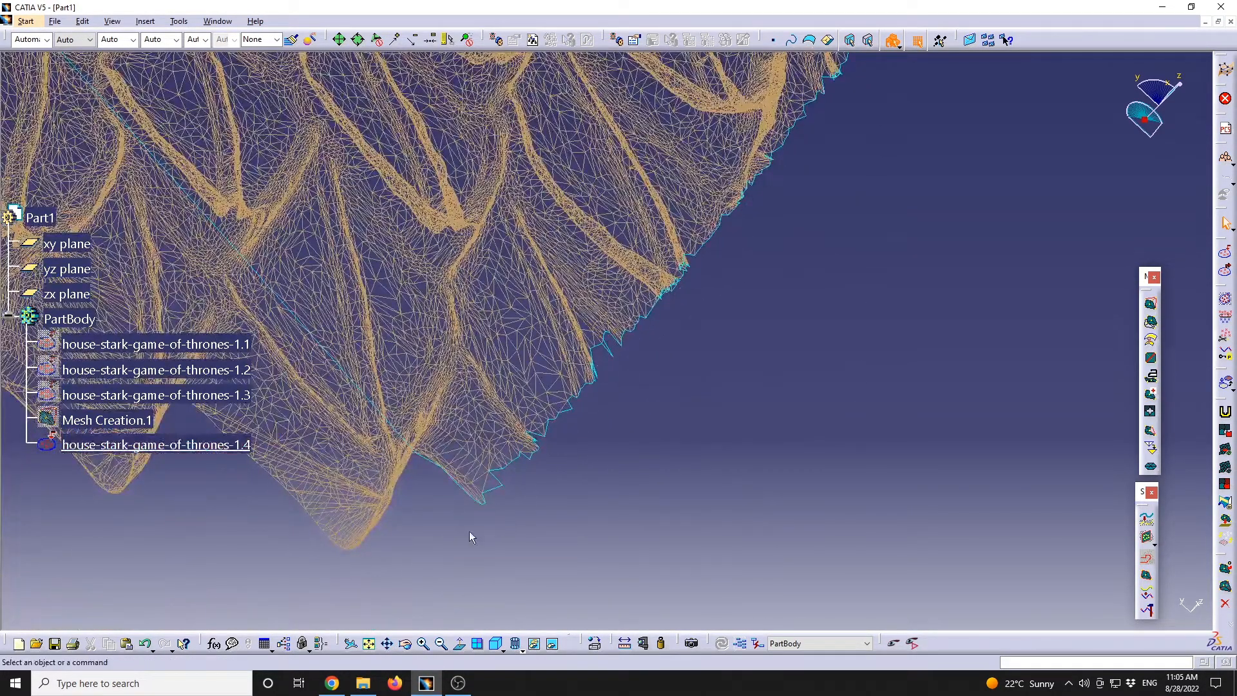
middle_drag(484, 499, 618, 412)
click(519, 647)
click(533, 543)
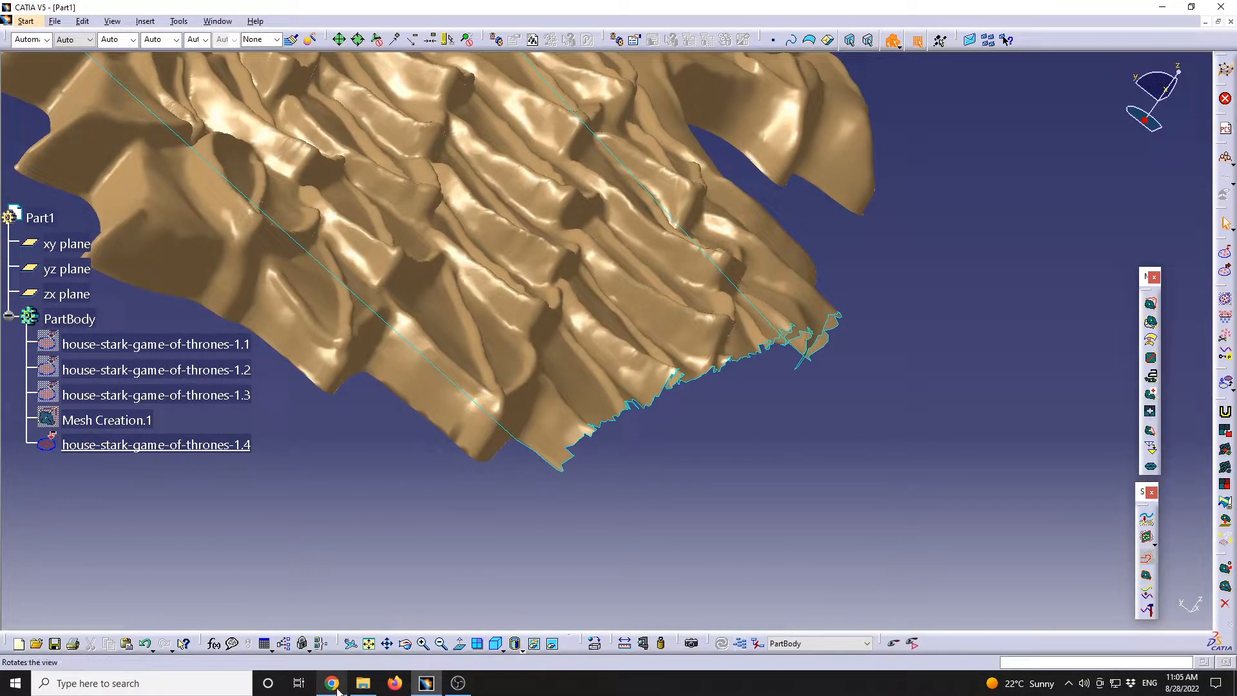
Step: Switch to Chrome and read the remaining notes on the bounding box, axis systems, work space limits and finishing the import
mouse_move(332, 686)
click(355, 635)
scroll(148, 491, down, 1)
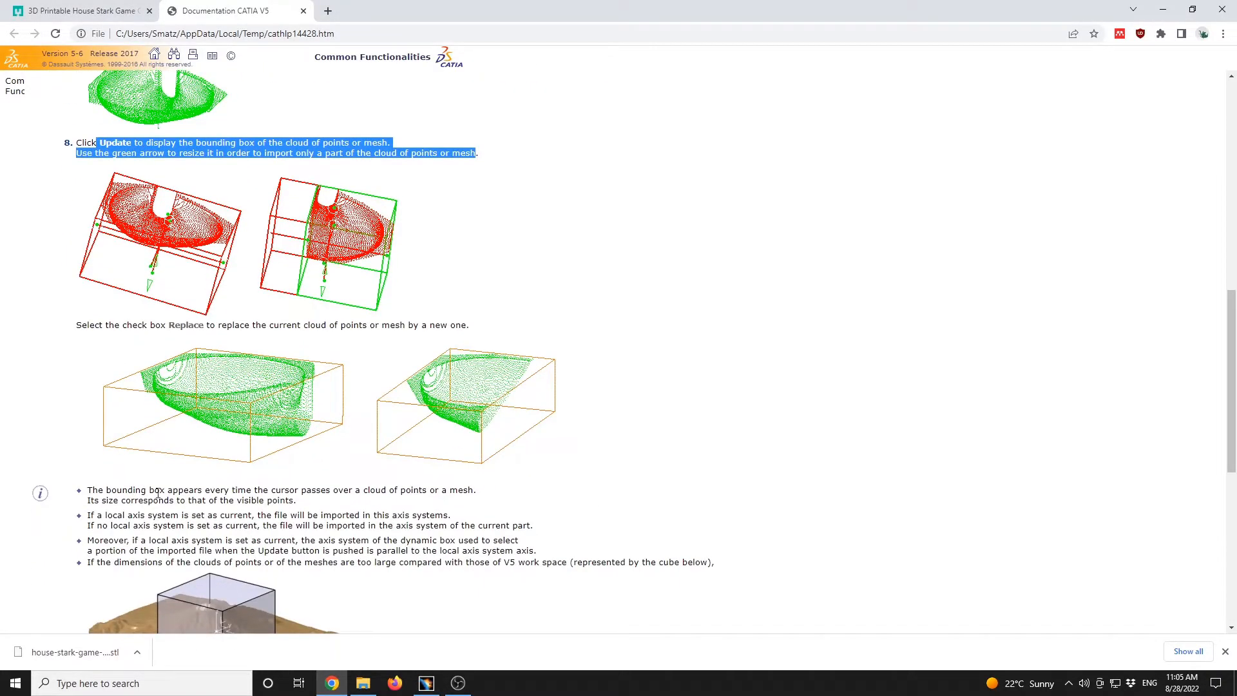
drag(105, 492, 477, 514)
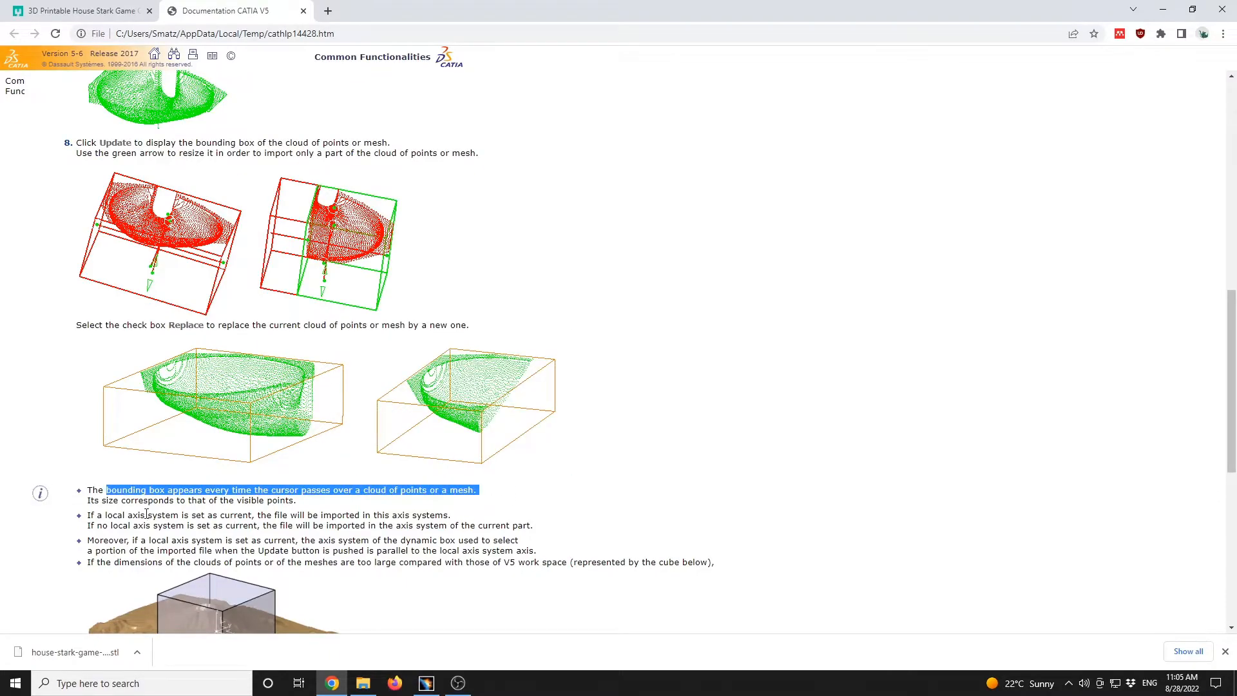
scroll(206, 380, down, 5)
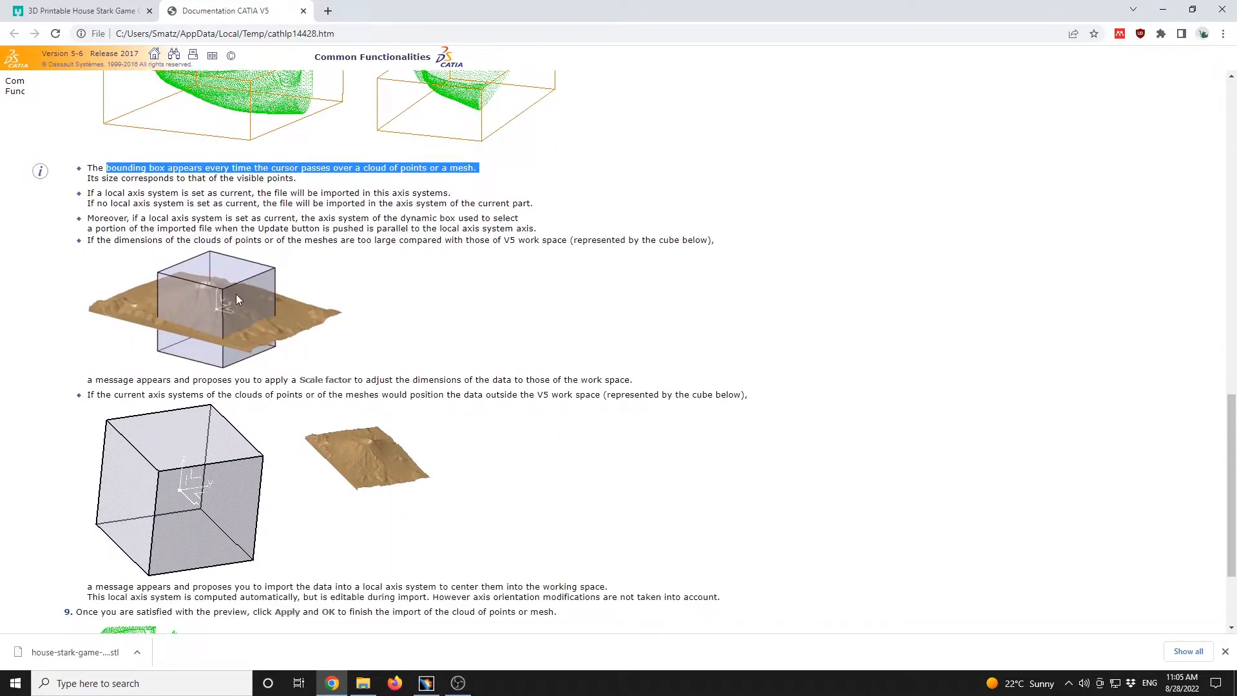
scroll(342, 374, down, 2)
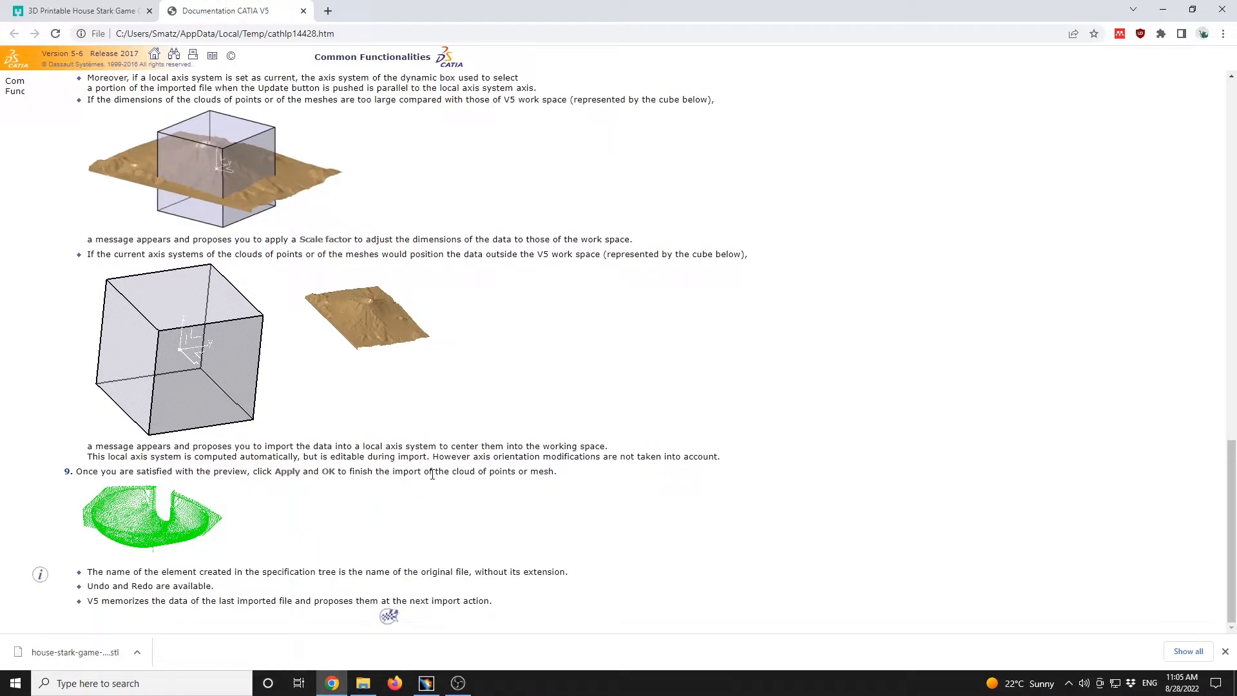
scroll(435, 457, up, 17)
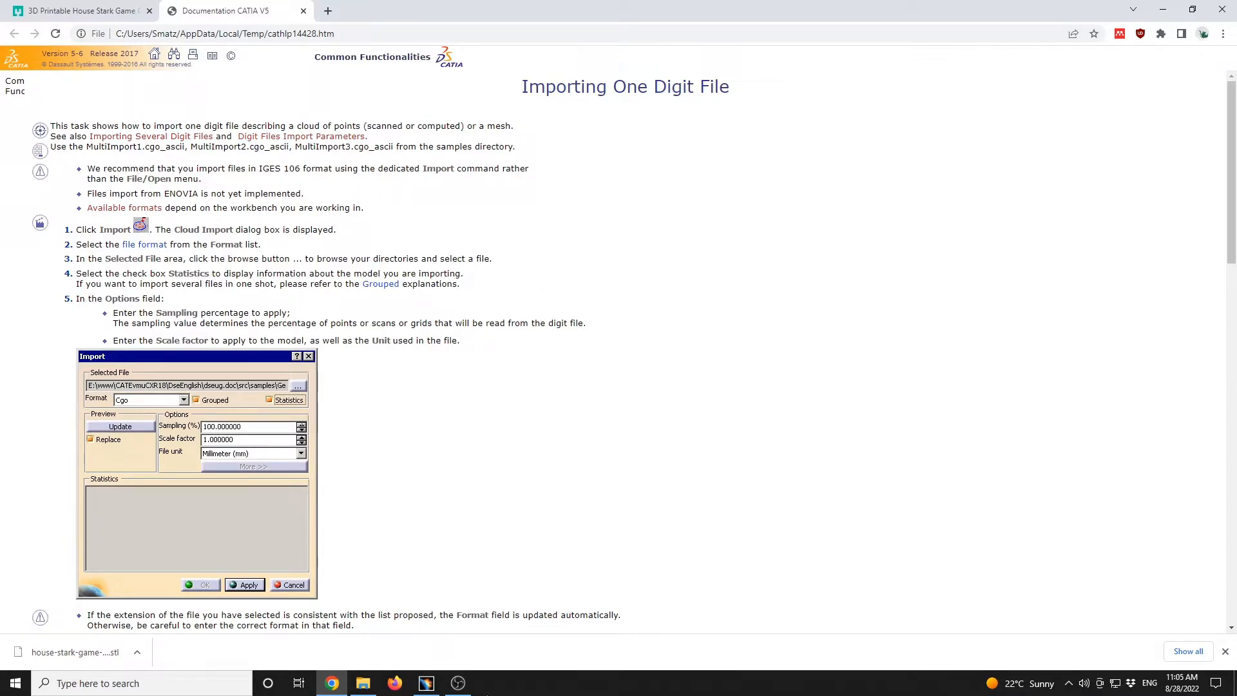
Step: Switch to CATIA and view the whole wolf head from the front
click(424, 693)
middle_drag(668, 212, 731, 466)
middle_drag(618, 247, 700, 433)
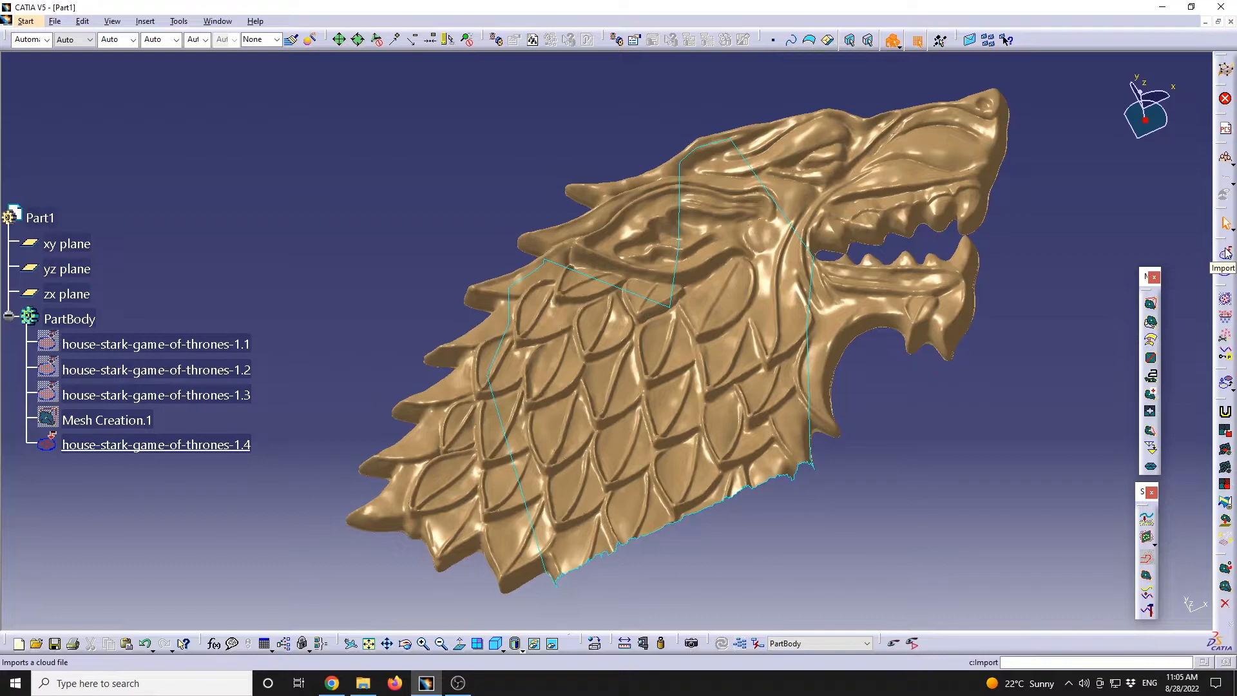